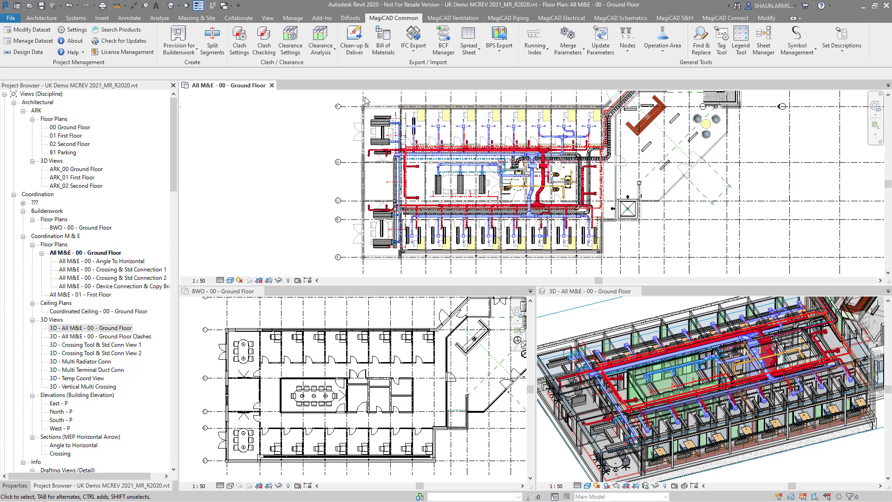
# - Run Provision for Builderswork Openings on the current view against all structural models, including all MEP and structural categories
pyautogui.click(178, 42)
pyautogui.click(186, 91)
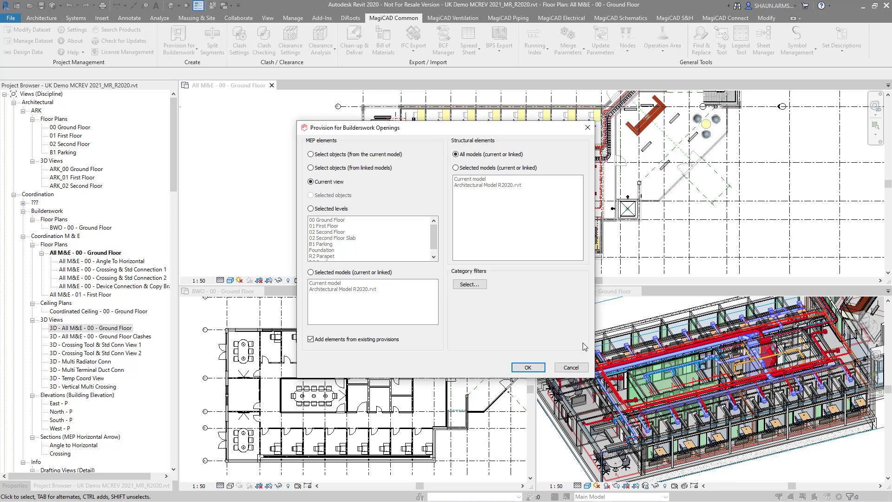
pyautogui.click(470, 283)
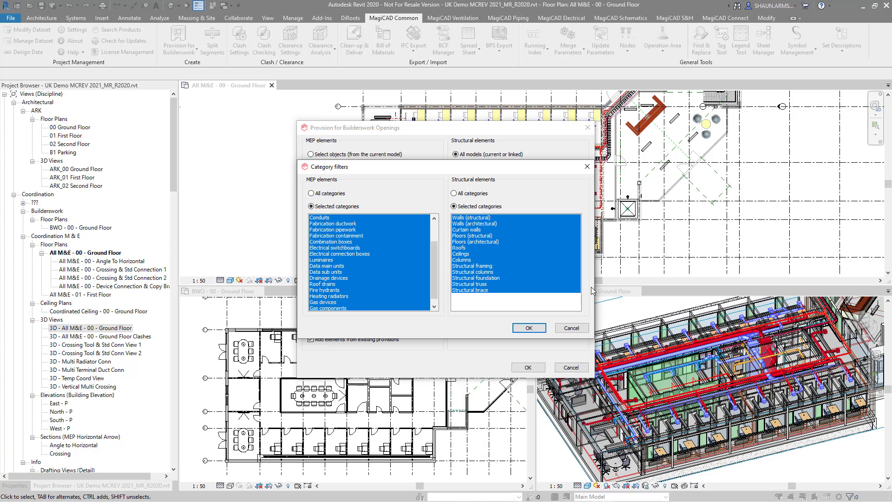
pyautogui.click(328, 193)
pyautogui.click(454, 193)
pyautogui.click(529, 327)
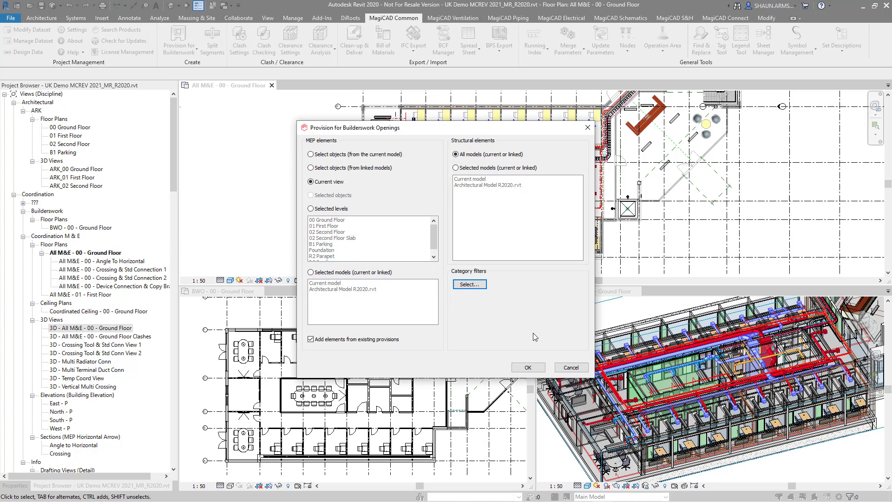
pyautogui.click(529, 368)
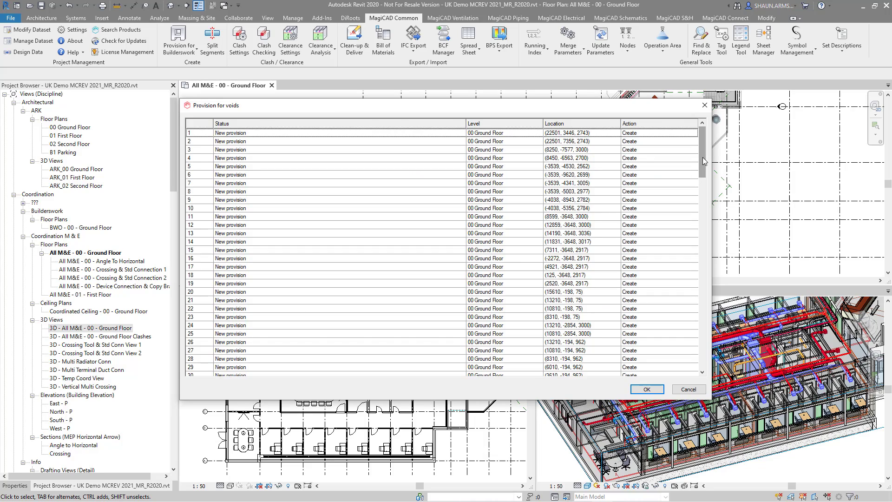
# - Show proposed void provisions 1, 7 and 12 in the ground-floor plan to examine their locations
pyautogui.moveTo(701, 160)
pyautogui.mouseDown()
pyautogui.moveTo(699, 358)
pyautogui.moveTo(702, 155)
pyautogui.mouseUp()
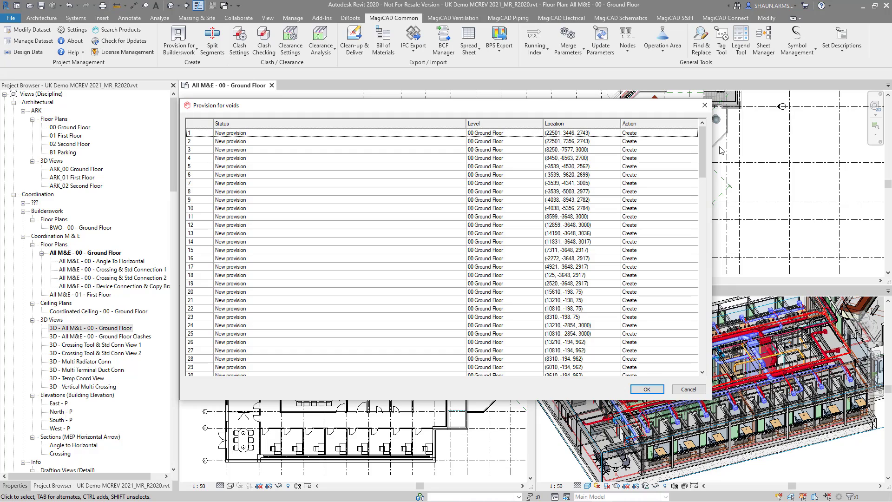
pyautogui.rightClick(665, 136)
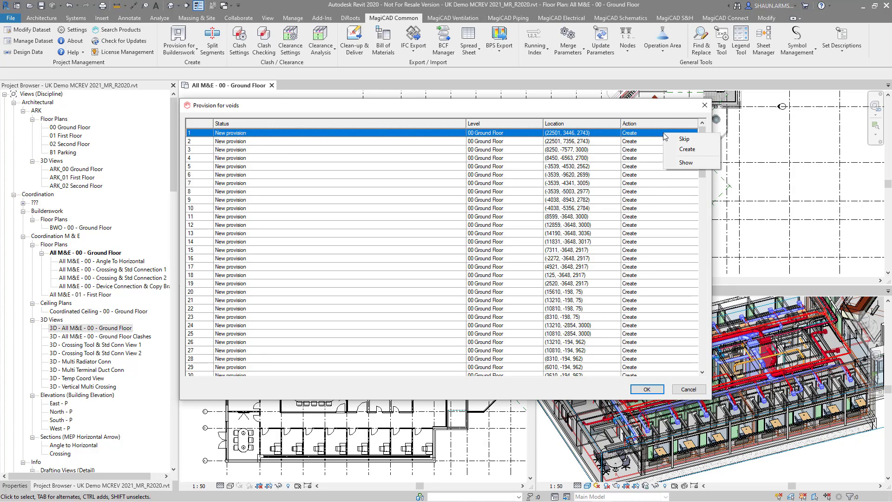
pyautogui.click(705, 165)
pyautogui.moveTo(607, 109); pyautogui.dragTo(618, 322)
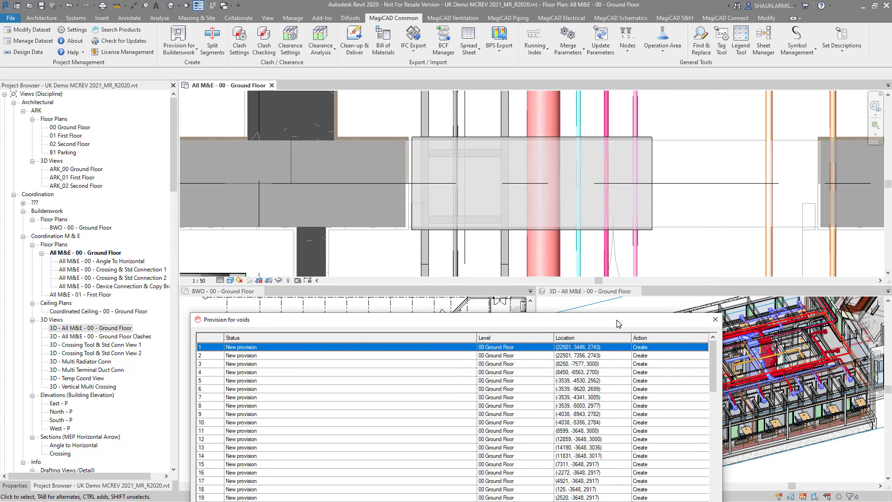
pyautogui.scroll(-5, 636, 237)
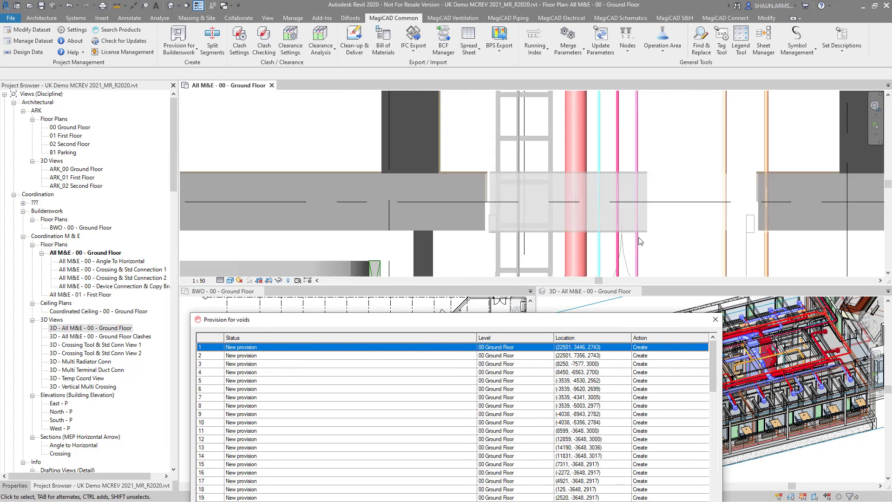
pyautogui.rightClick(665, 400)
pyautogui.click(685, 428)
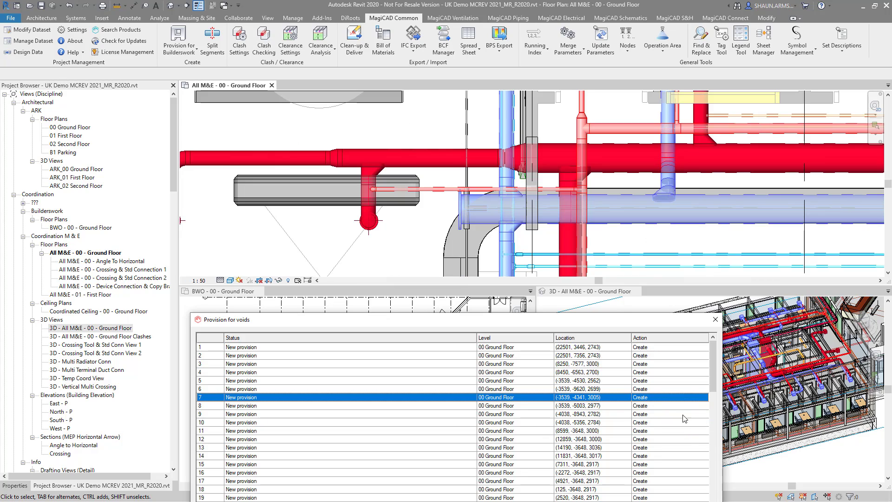
pyautogui.rightClick(669, 439)
pyautogui.click(691, 470)
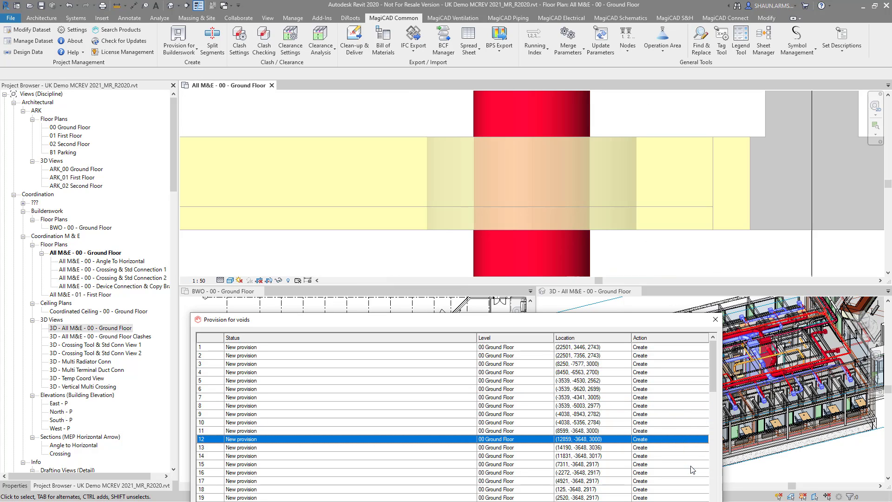
# - Create all the void provisions proposed in the list
pyautogui.moveTo(661, 323); pyautogui.dragTo(703, 116)
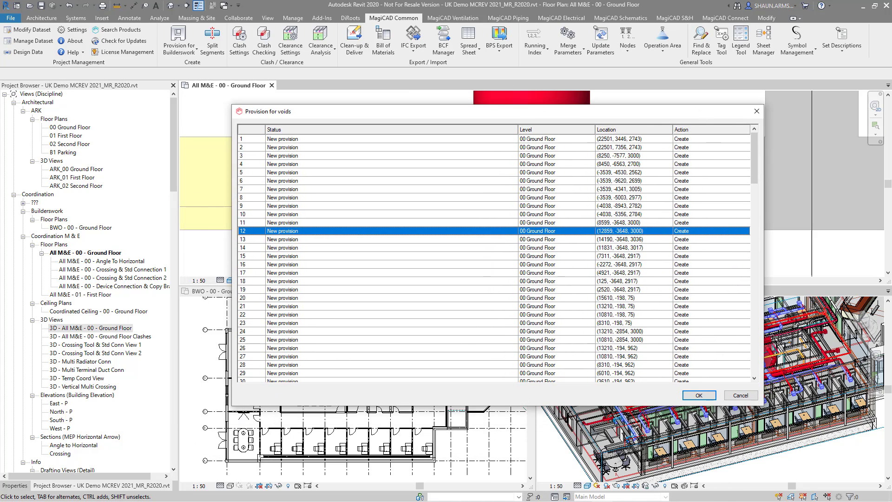
pyautogui.click(707, 397)
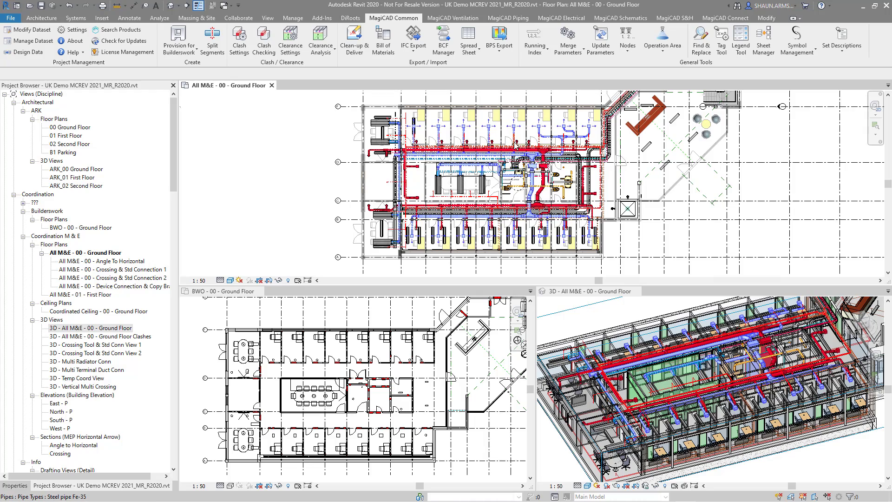
# - Examine the created void provisions around the branch ducts and pipes in the All M&E plan and 3D view
pyautogui.scroll(8, 504, 153)
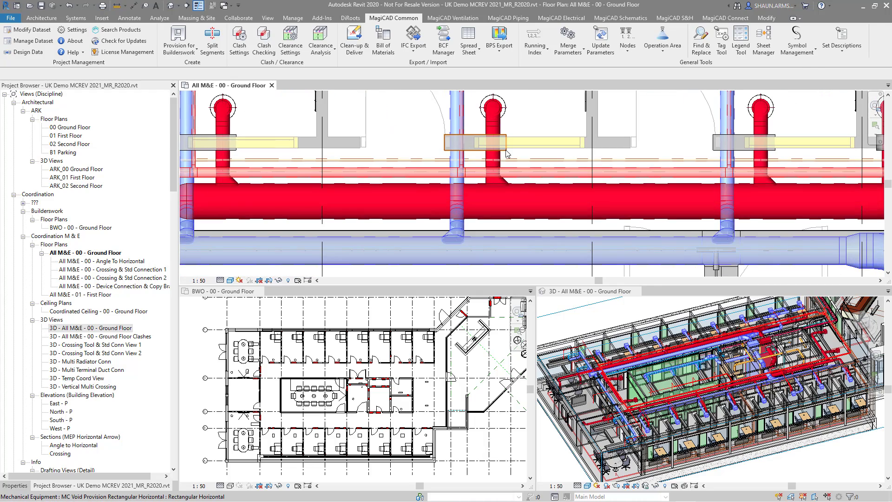
pyautogui.scroll(5, 714, 374)
pyautogui.scroll(-5, 714, 374)
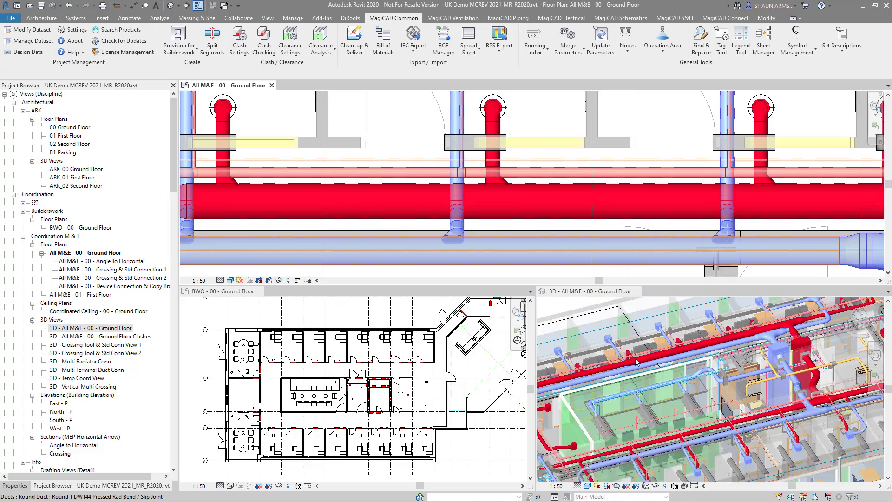
pyautogui.scroll(4, 638, 407)
pyautogui.scroll(3, 640, 407)
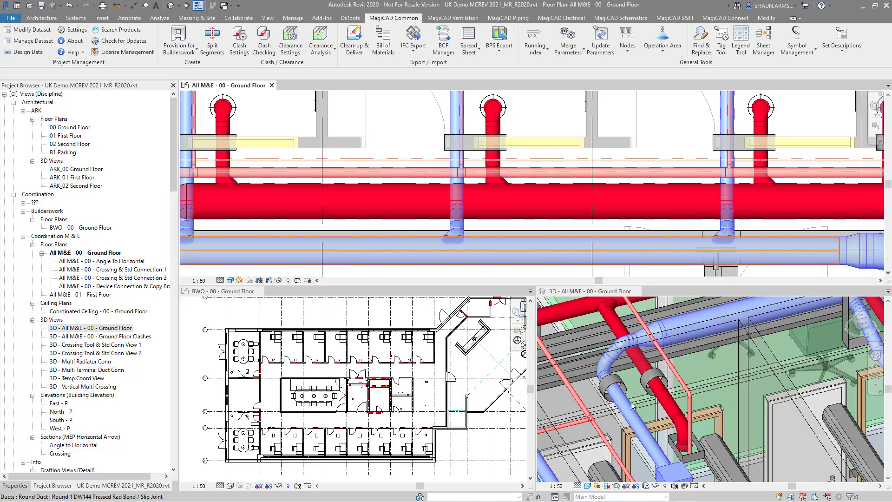
pyautogui.click(655, 394)
pyautogui.scroll(-2, 662, 338)
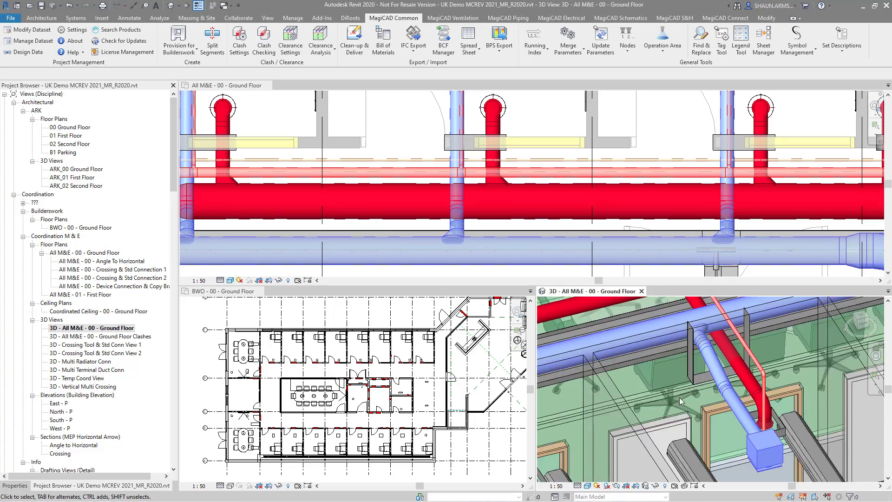
pyautogui.moveTo(661, 338); pyautogui.dragTo(669, 323, button='middle')
pyautogui.moveTo(836, 316); pyautogui.dragTo(625, 351, button='middle')
pyautogui.moveTo(786, 337); pyautogui.dragTo(595, 389, button='middle')
pyautogui.scroll(-5, 595, 389)
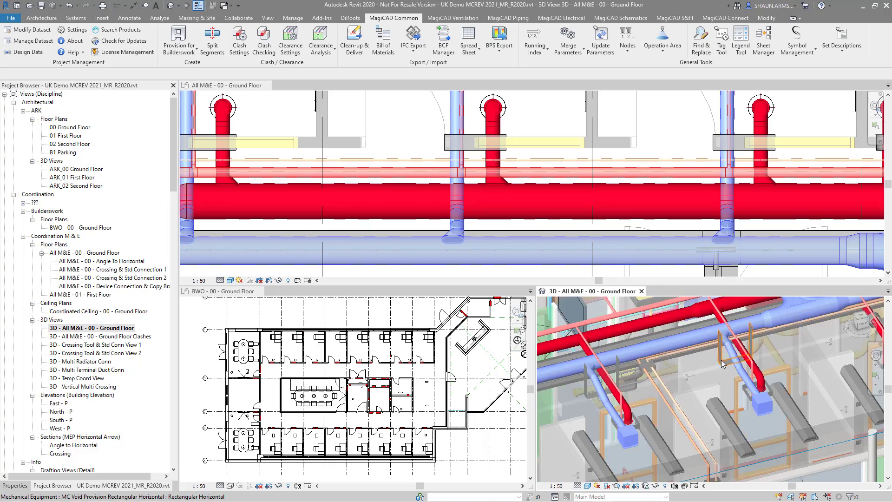
# - Inspect the void provisions along the walls in the BWO - 00 - Ground Floor plan and compare them with the All M&E plan
pyautogui.click(431, 375)
pyautogui.scroll(4, 426, 334)
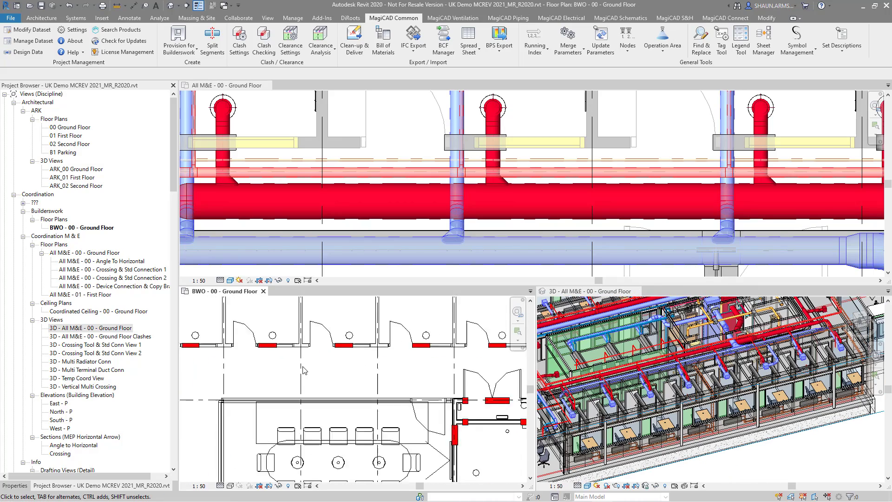
pyautogui.scroll(-6, 486, 374)
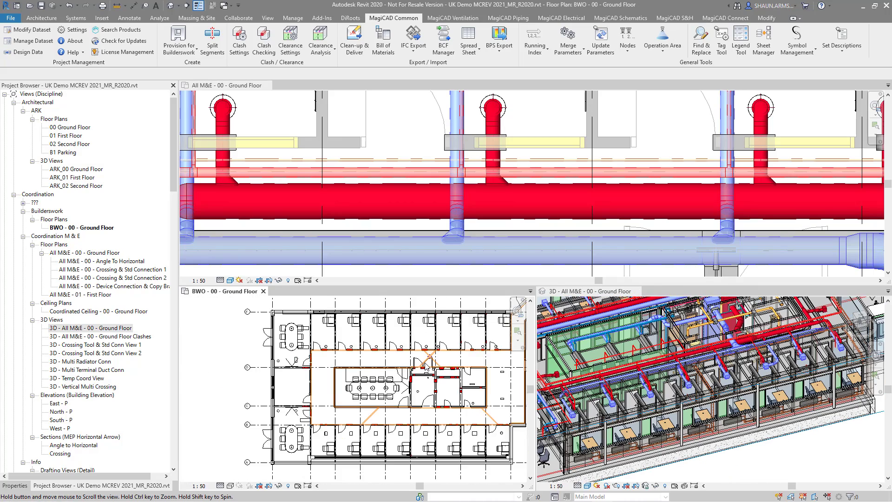
pyautogui.scroll(-3, 517, 218)
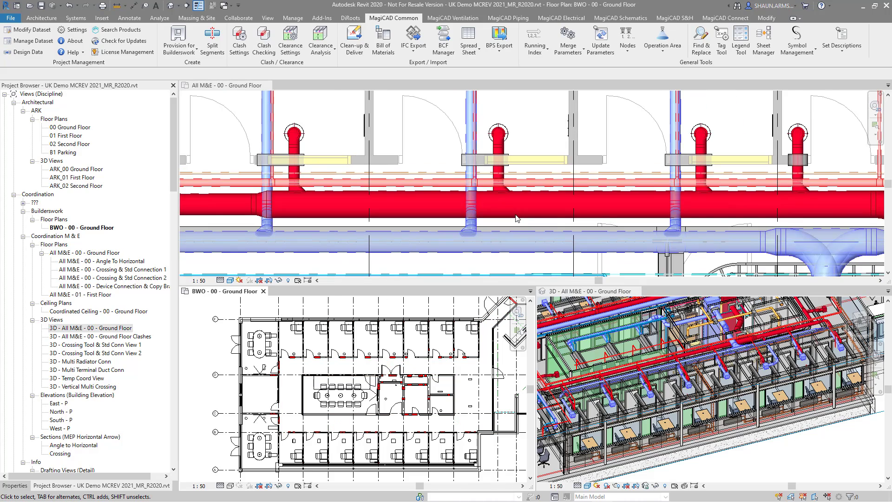
pyautogui.scroll(-6, 517, 218)
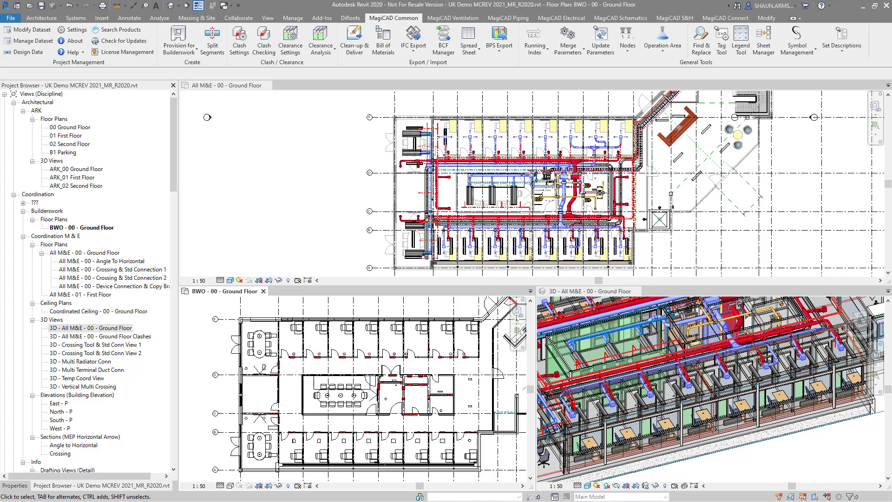
# - Nudge the 100 mm pipe running past the toilets up the plan, clear of its existing wall void provisions
pyautogui.scroll(1, 665, 238)
pyautogui.scroll(6, 430, 222)
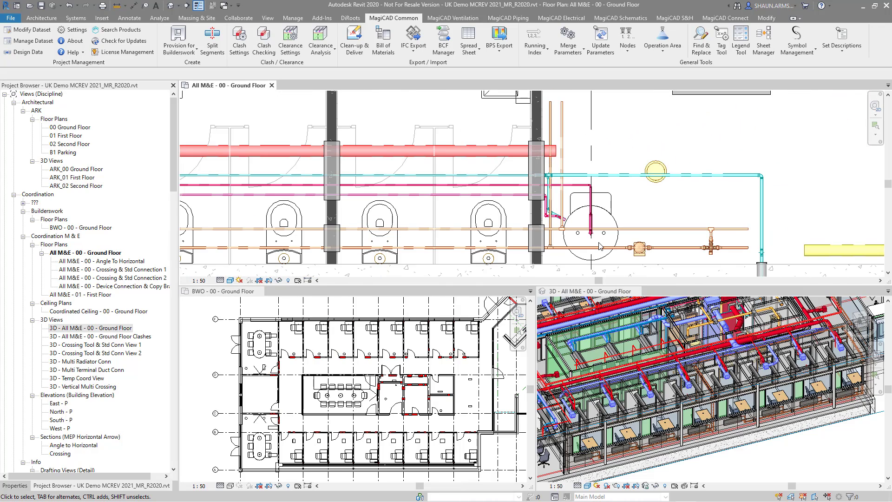
pyautogui.click(496, 151)
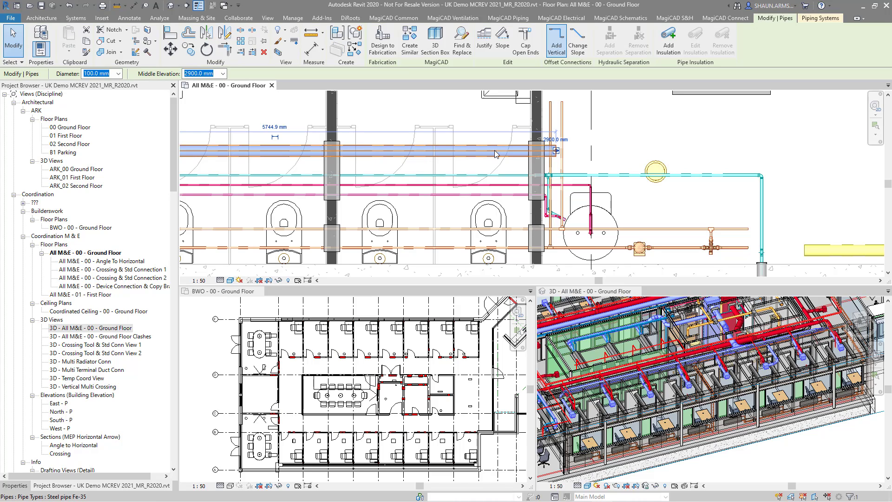
pyautogui.press('Up')
pyautogui.press('Up')
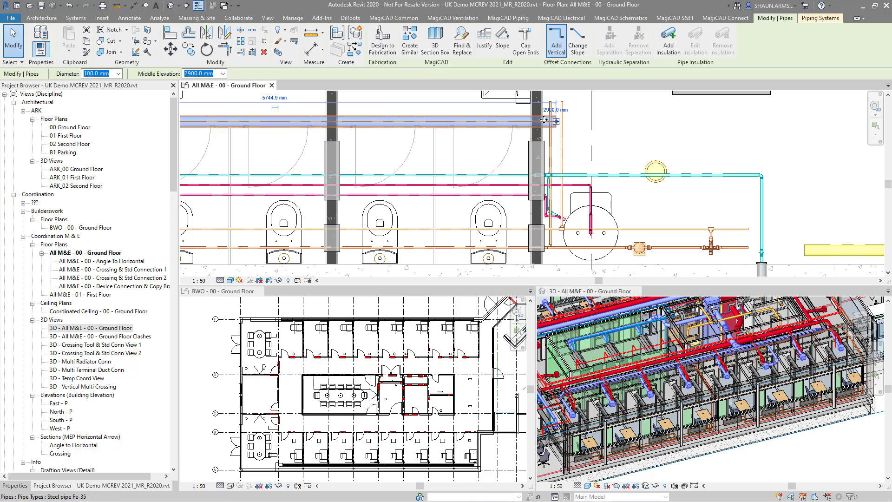
# - Run Provision for Builderswork Openings on the selected pipe only, checking all structural models and including existing provisions
pyautogui.click(413, 18)
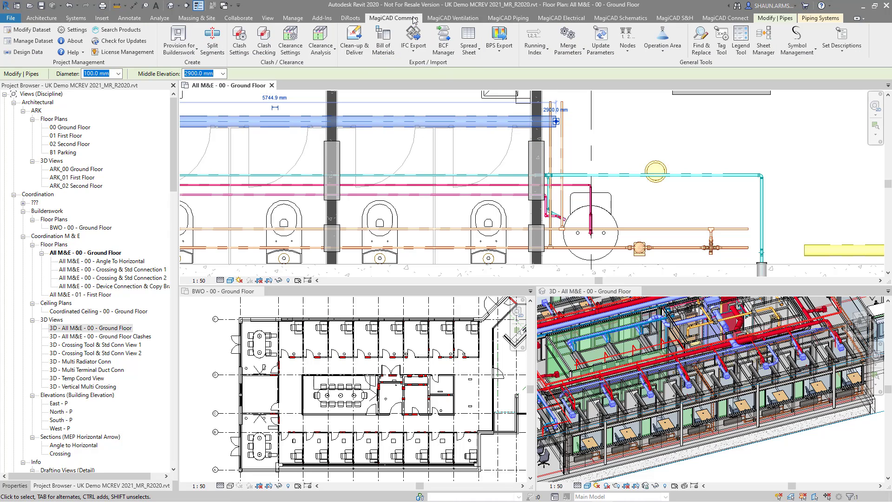
pyautogui.click(176, 51)
pyautogui.click(189, 93)
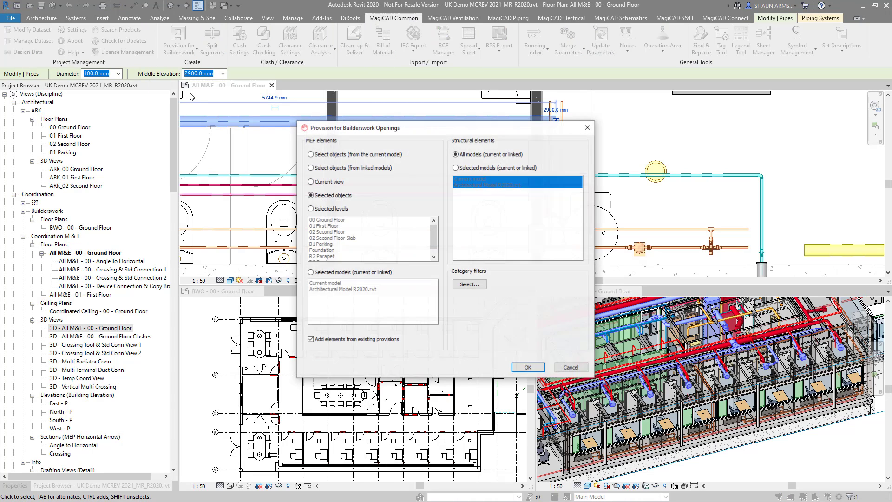
pyautogui.click(529, 368)
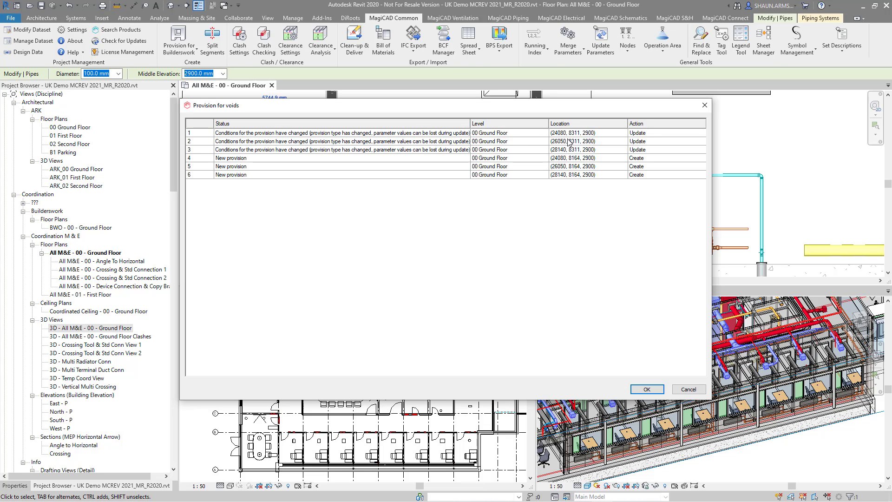
# - Show new provision 4 and changed provisions 3 and 1 in the ground-floor plan
pyautogui.rightClick(653, 162)
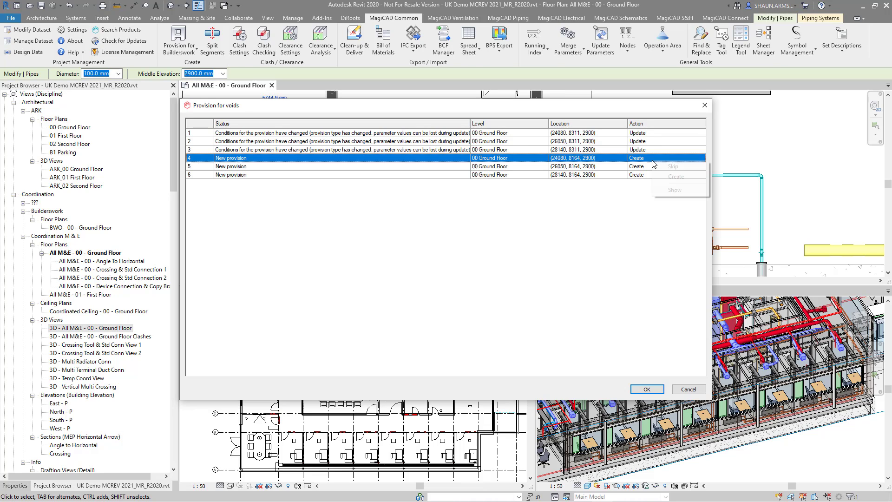
pyautogui.click(681, 194)
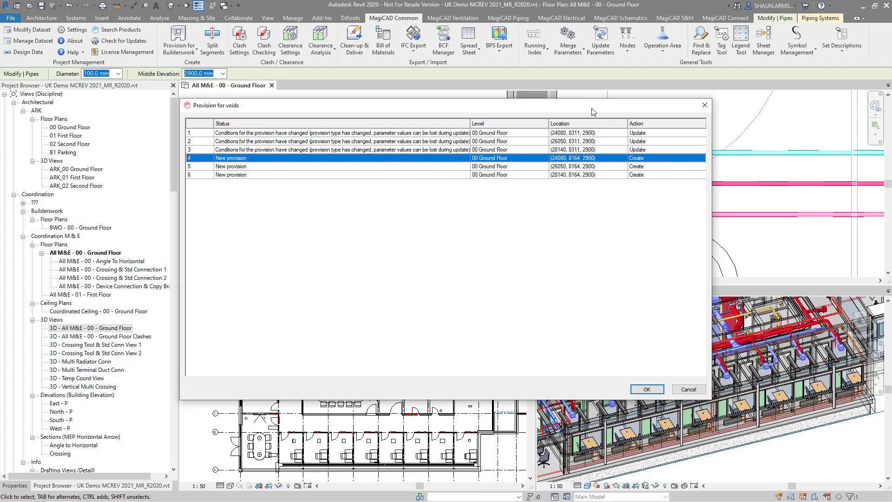
pyautogui.moveTo(592, 112); pyautogui.dragTo(625, 295)
pyautogui.rightClick(675, 333)
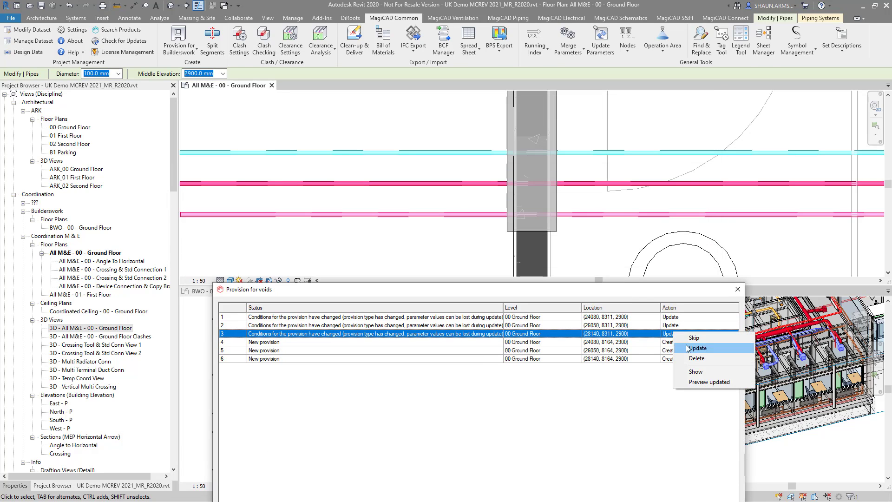
pyautogui.click(695, 372)
pyautogui.rightClick(682, 317)
pyautogui.click(707, 355)
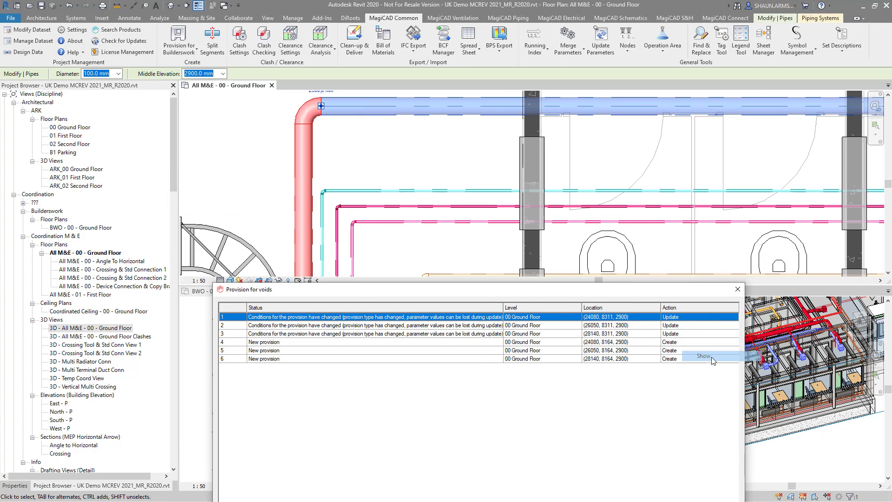
# - Preview the updated version of changed provision 1 against its existing void, and show new provision 4 in the plan again
pyautogui.rightClick(689, 319)
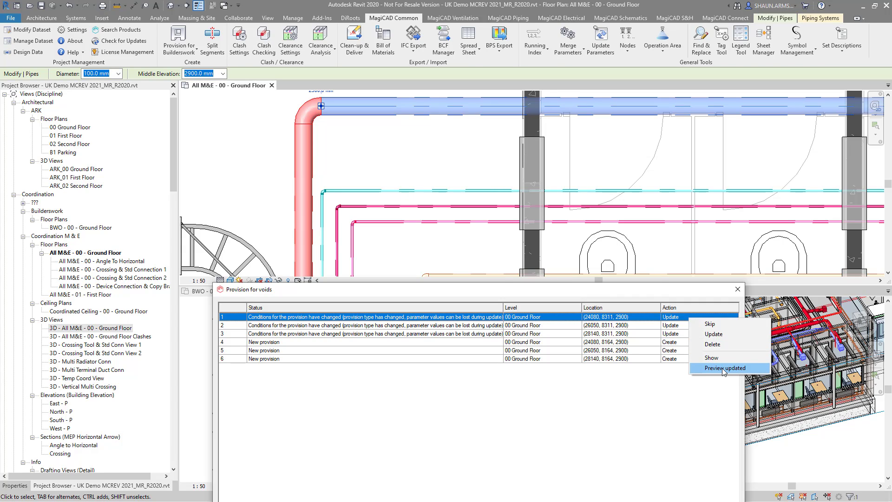
pyautogui.click(723, 372)
pyautogui.scroll(-7, 582, 240)
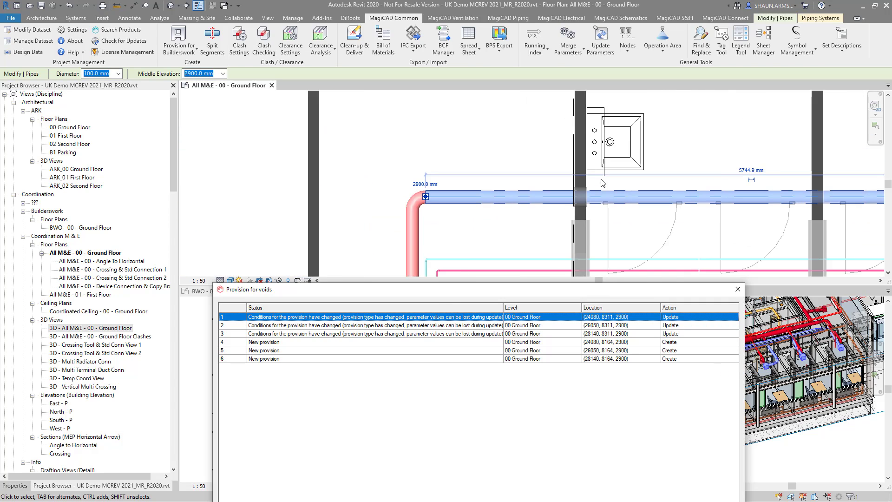
pyautogui.rightClick(683, 321)
pyautogui.click(717, 360)
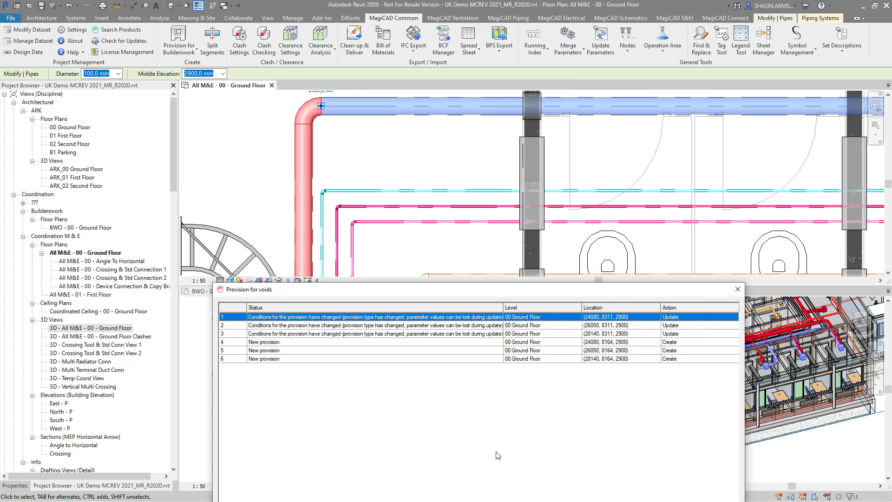
pyautogui.rightClick(676, 342)
pyautogui.click(696, 377)
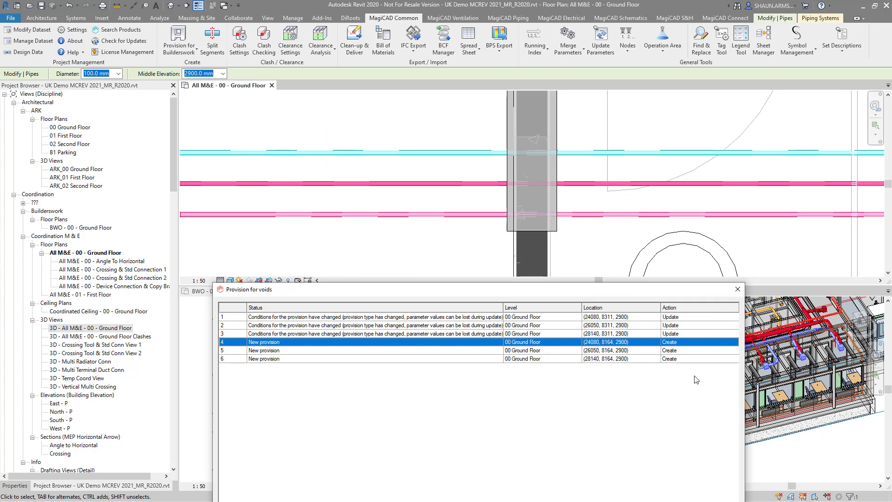
# - Apply the listed provision updates and create the new provisions, and open the MagiCAD builders work openings manager
pyautogui.moveTo(594, 292); pyautogui.dragTo(594, 95)
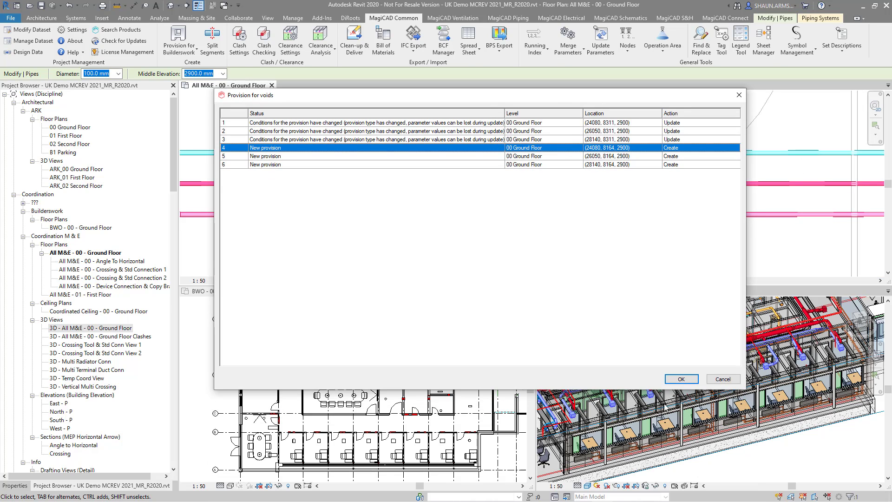
pyautogui.click(685, 378)
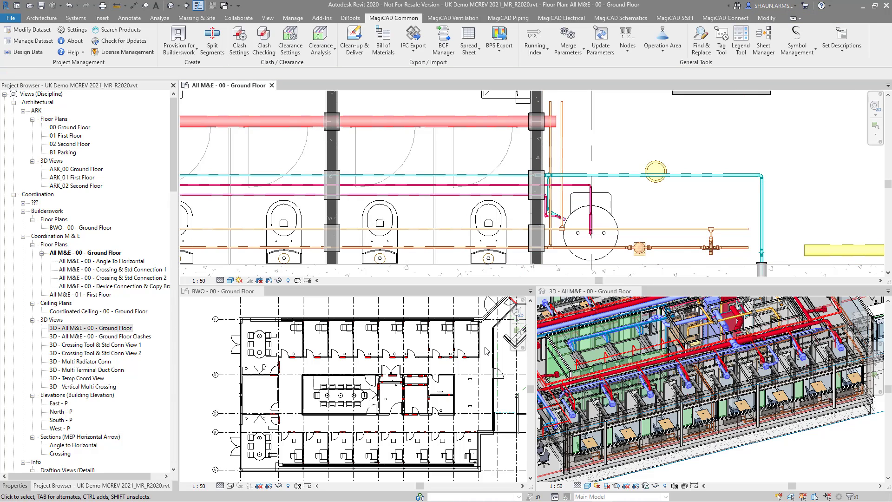
pyautogui.click(320, 18)
pyautogui.click(404, 46)
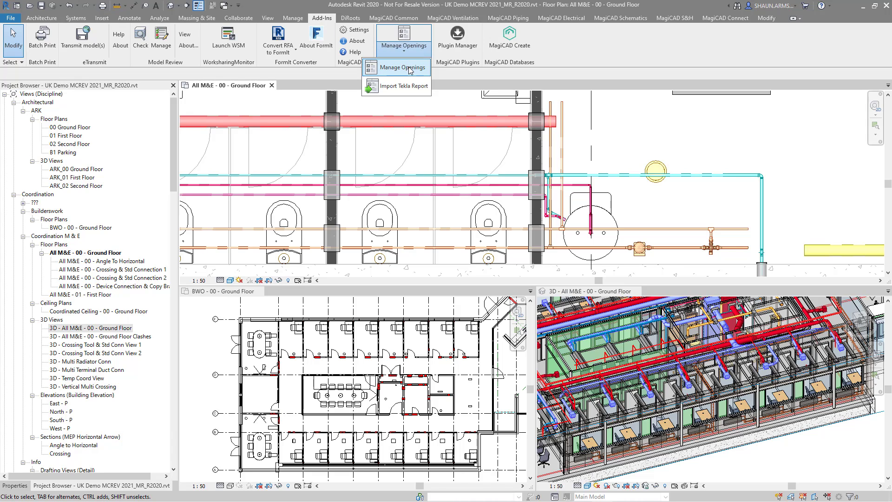
pyautogui.click(409, 68)
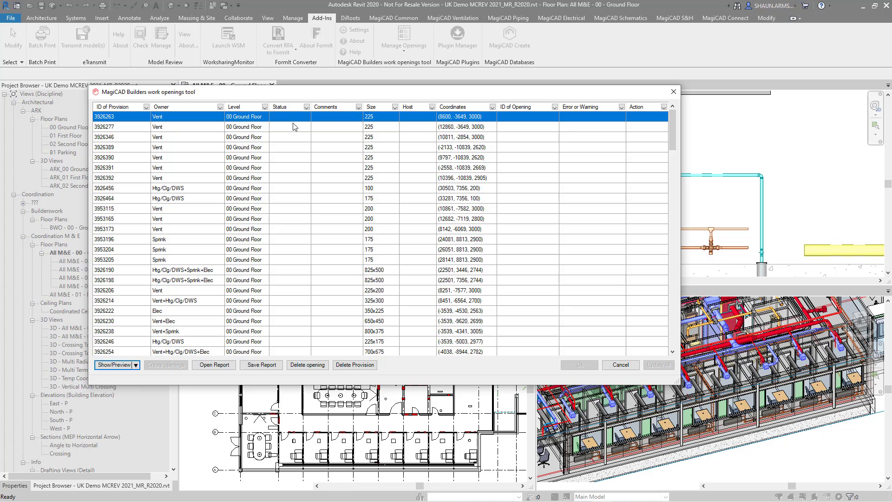
# - Set the statuses of the first four Vent provisions to Accepted, Rejected, Not accepted and sent to production, in list order
pyautogui.click(306, 117)
pyautogui.click(284, 131)
pyautogui.click(291, 127)
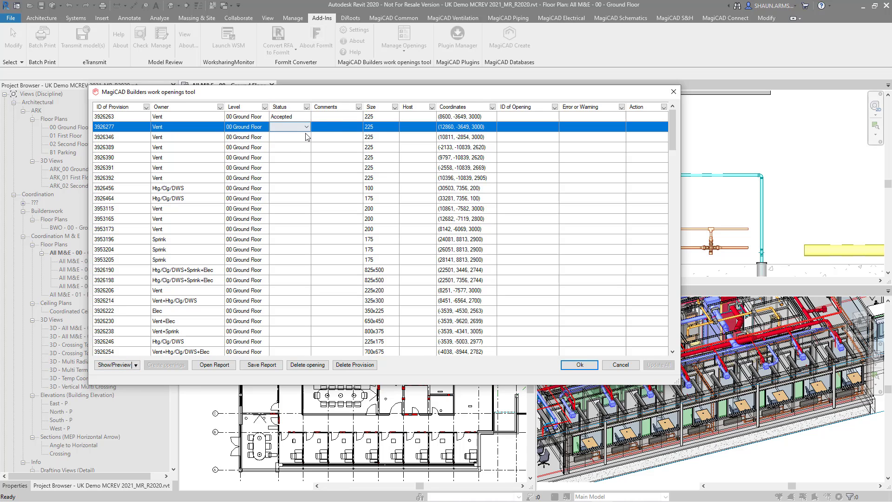
pyautogui.click(307, 127)
pyautogui.click(300, 147)
pyautogui.click(290, 137)
pyautogui.click(306, 137)
pyautogui.click(290, 163)
pyautogui.click(290, 147)
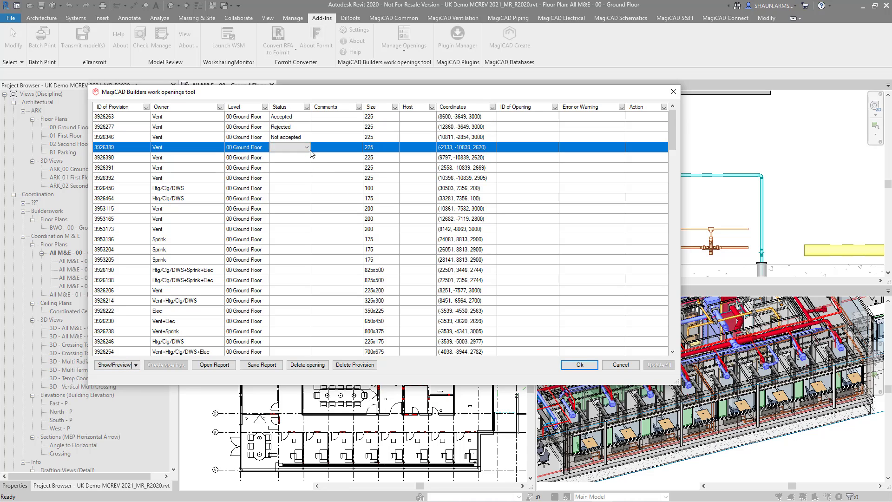
pyautogui.click(306, 147)
pyautogui.click(298, 180)
# - Show Vent provision 3926392 in the ground-floor plan
pyautogui.click(198, 180)
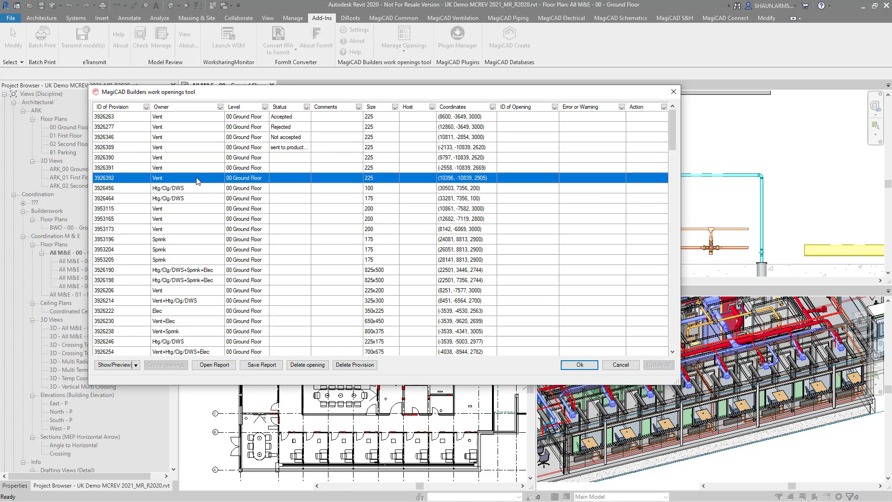
pyautogui.click(135, 365)
pyautogui.click(124, 377)
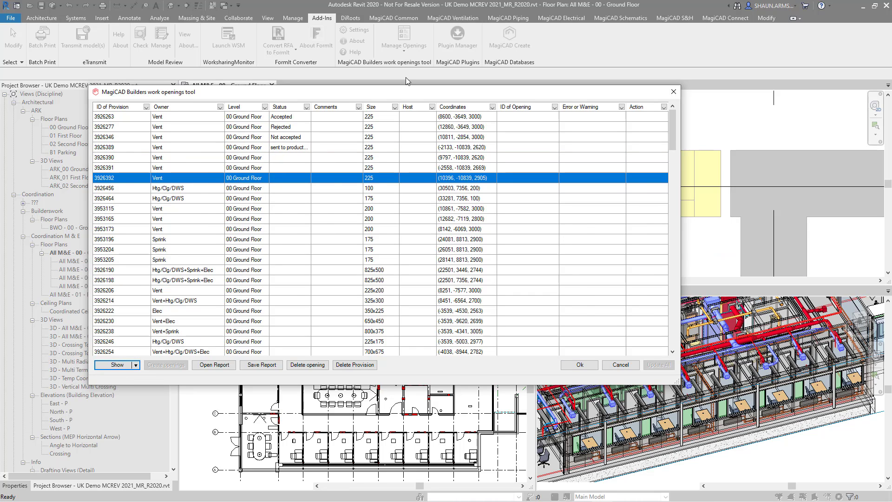
pyautogui.moveTo(409, 91); pyautogui.dragTo(419, 117)
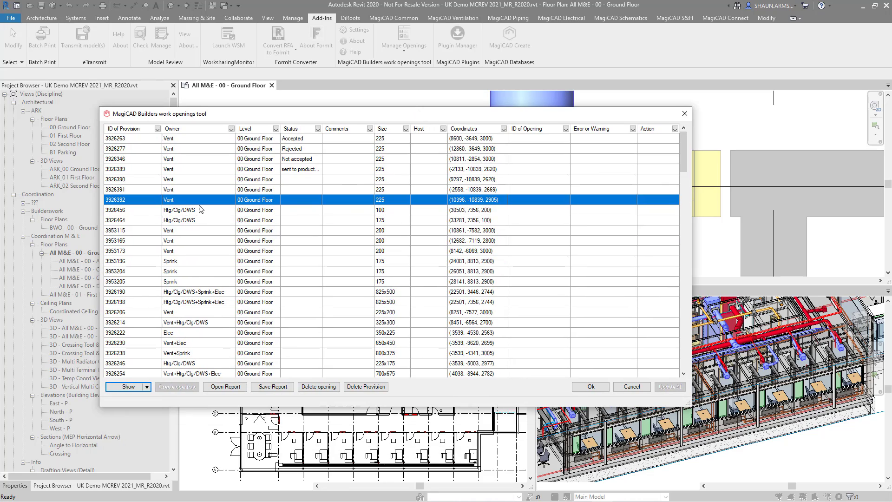
# - Preview provision 3926392 in 3D with its constraints and dimensions, and confirm the status changes in the openings manager
pyautogui.click(147, 387)
pyautogui.click(123, 411)
pyautogui.click(455, 79)
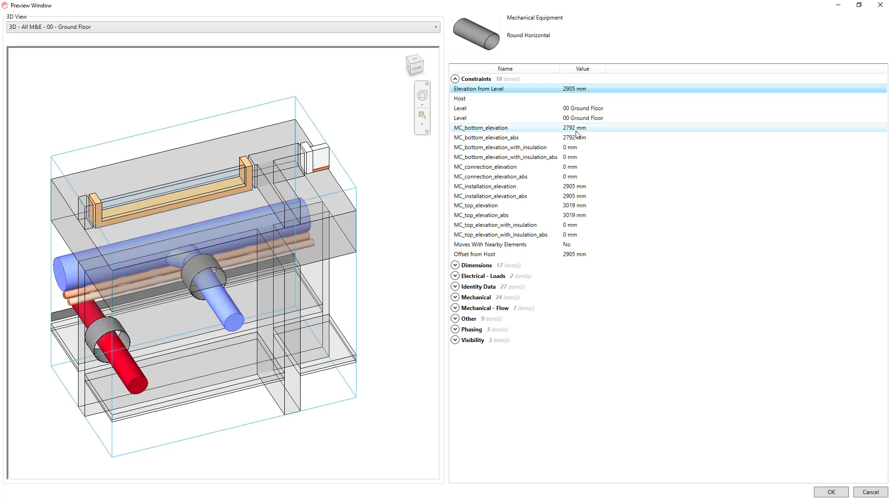
pyautogui.click(455, 265)
pyautogui.click(456, 441)
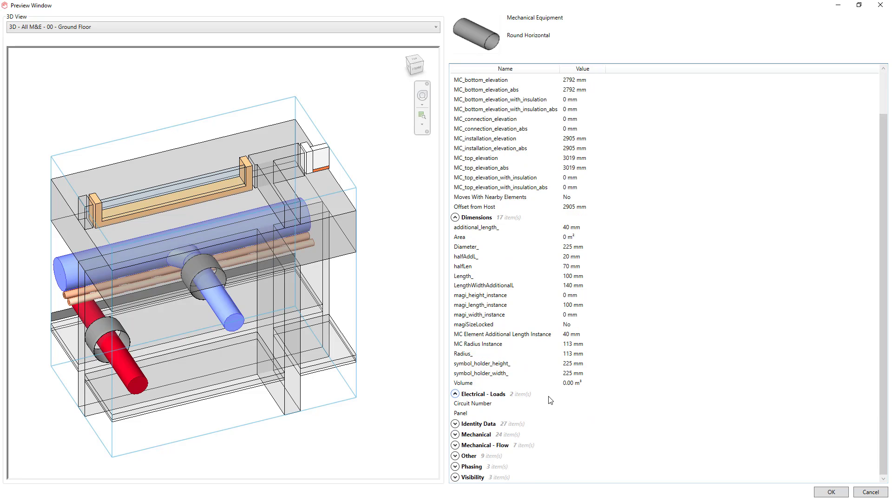
pyautogui.click(841, 493)
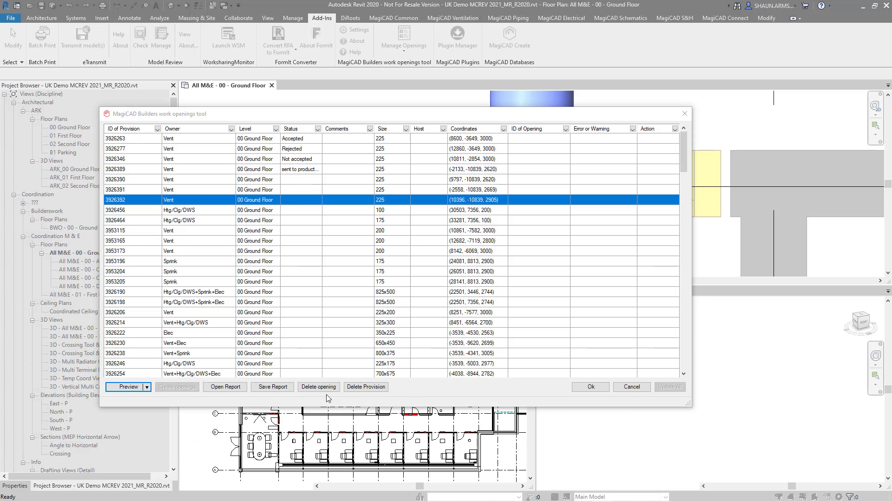
pyautogui.click(591, 388)
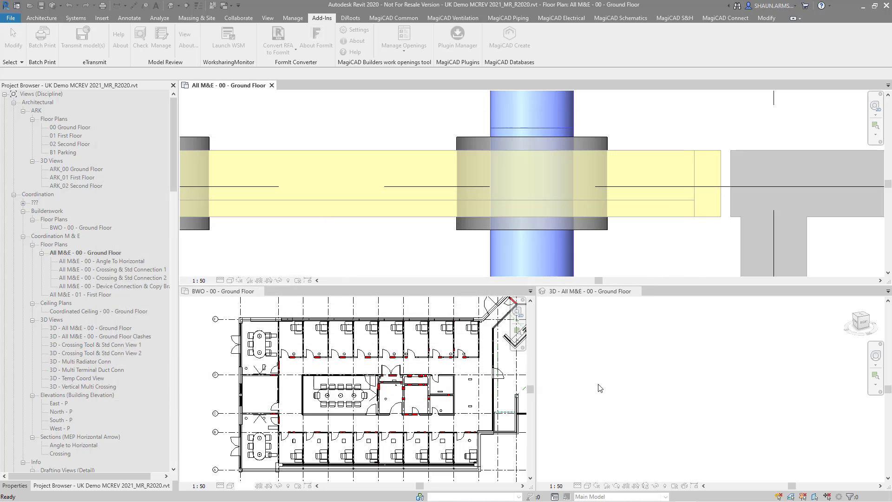
# - Select the round void provision around the blue duct and examine its dimensions, identity data and phasing properties
pyautogui.click(592, 229)
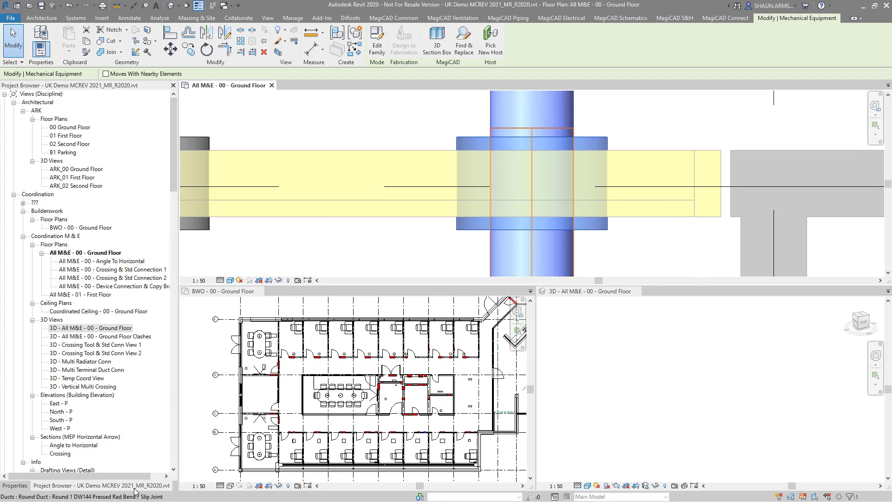
pyautogui.click(21, 486)
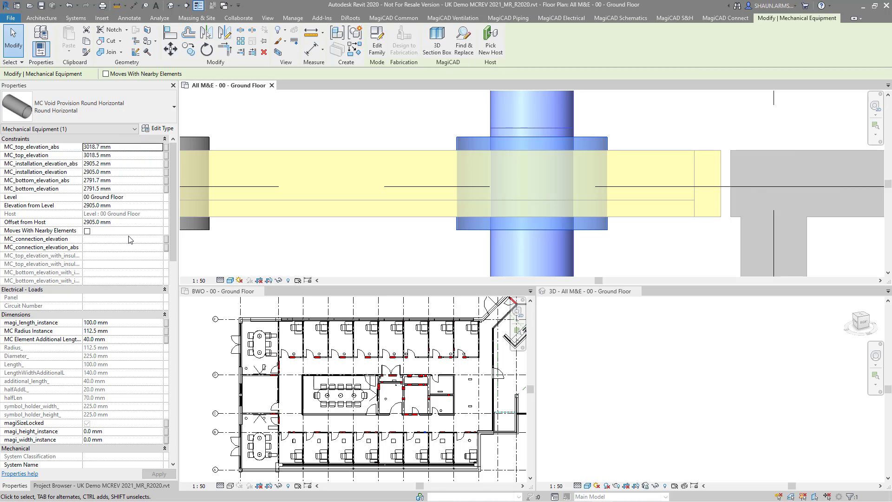
pyautogui.scroll(-20, 130, 239)
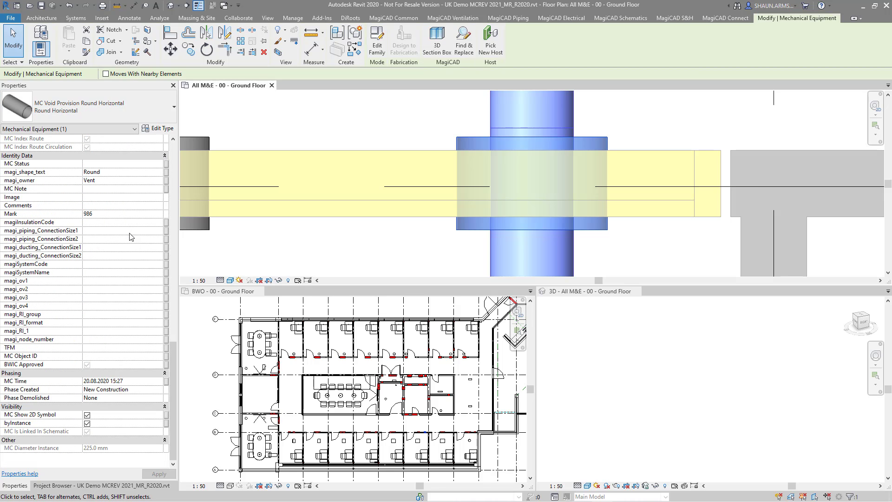
pyautogui.click(104, 390)
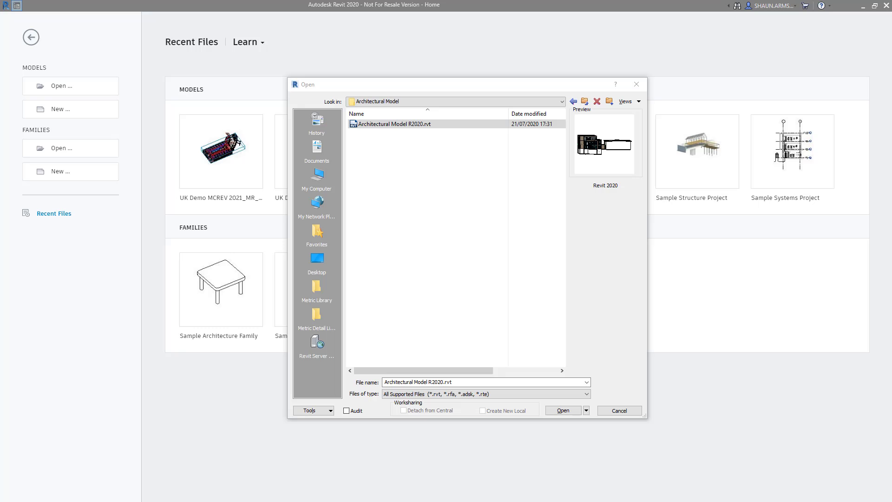
# - Open Architectural Model R2020.rvt and link the MEP Revit model into it using Auto - Origin to Origin positioning
pyautogui.doubleClick(400, 125)
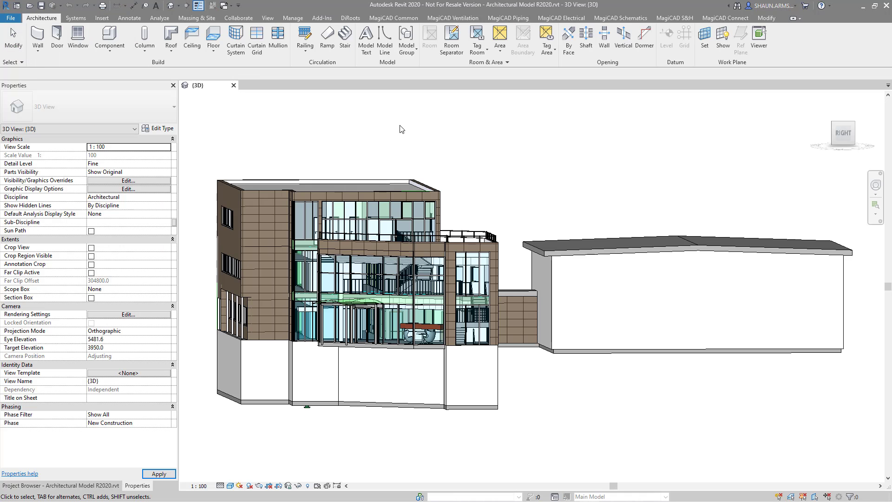
pyautogui.click(110, 20)
pyautogui.click(36, 42)
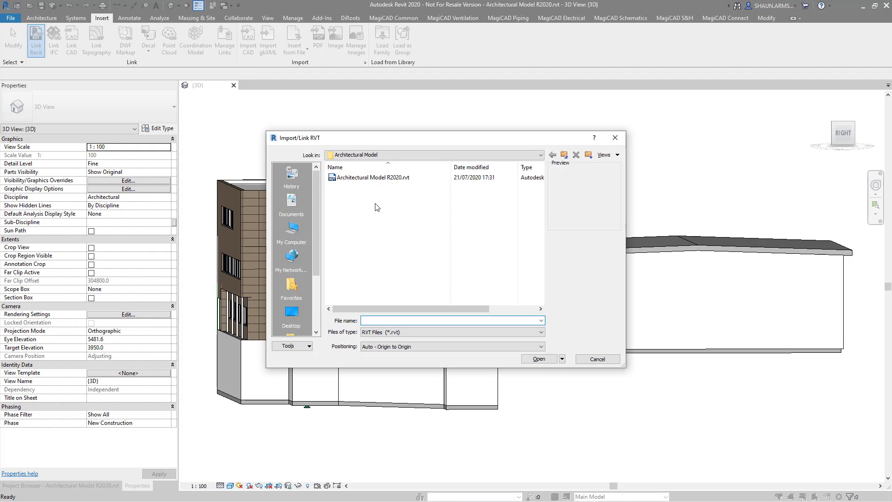
pyautogui.click(568, 156)
pyautogui.doubleClick(418, 222)
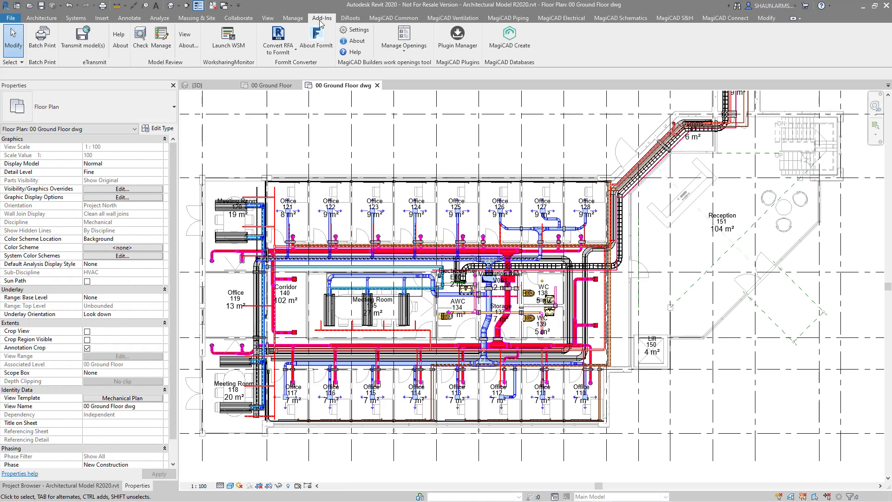
# - Load BW Report MEP.xml into the builders work openings manager and select every listed provision, from 3926263 to 3953073
pyautogui.click(411, 54)
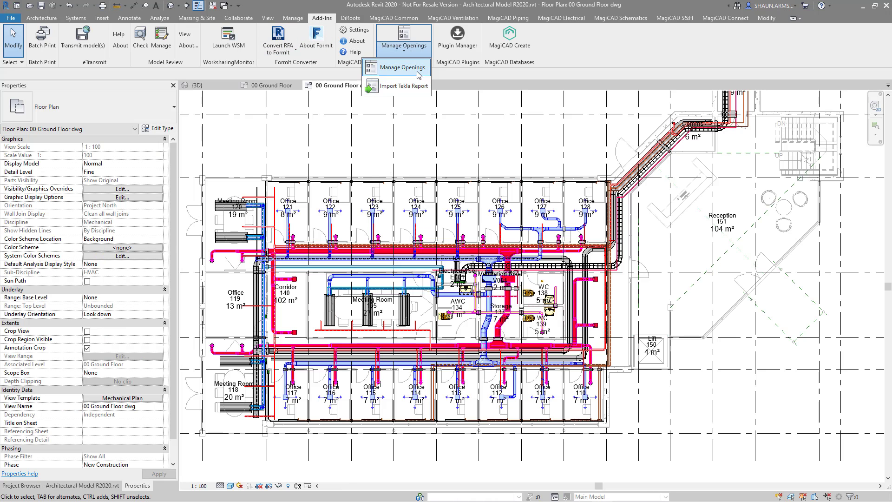
pyautogui.click(403, 88)
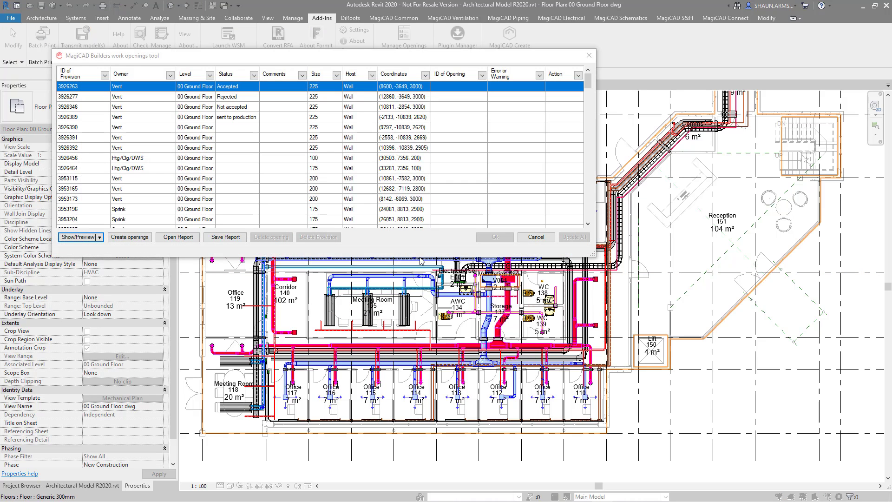
pyautogui.click(99, 299)
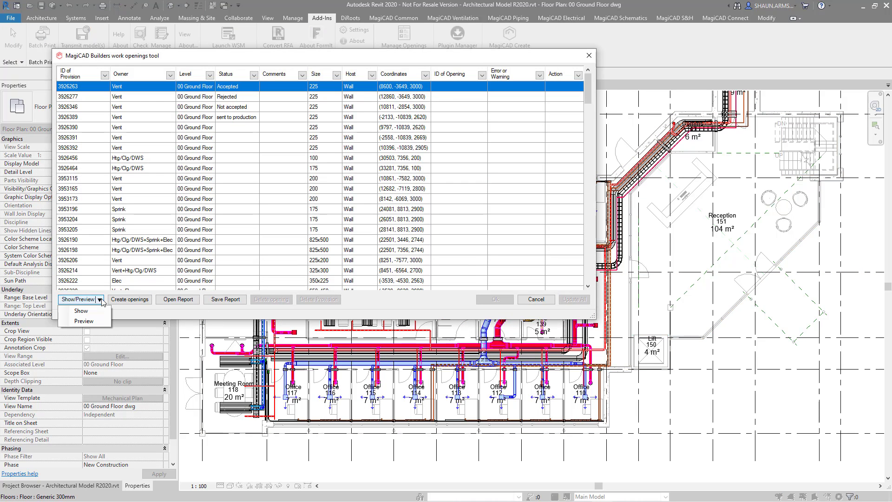
pyautogui.click(179, 300)
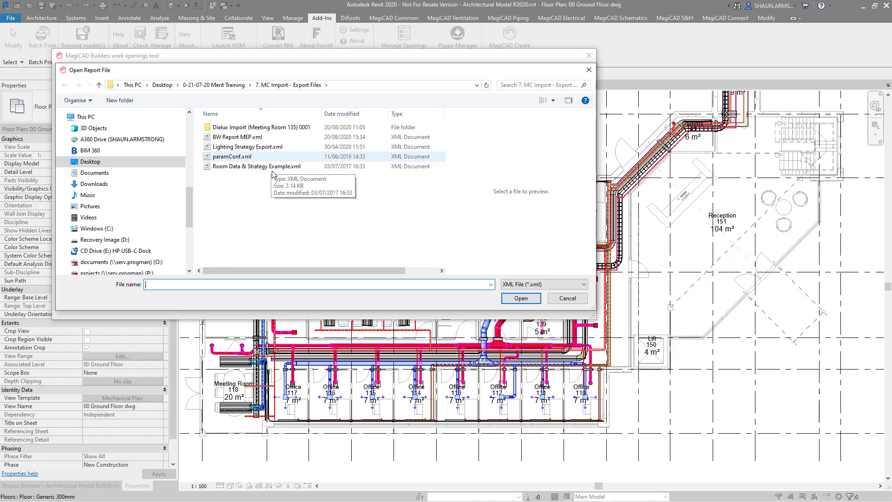
pyautogui.click(250, 136)
pyautogui.click(506, 299)
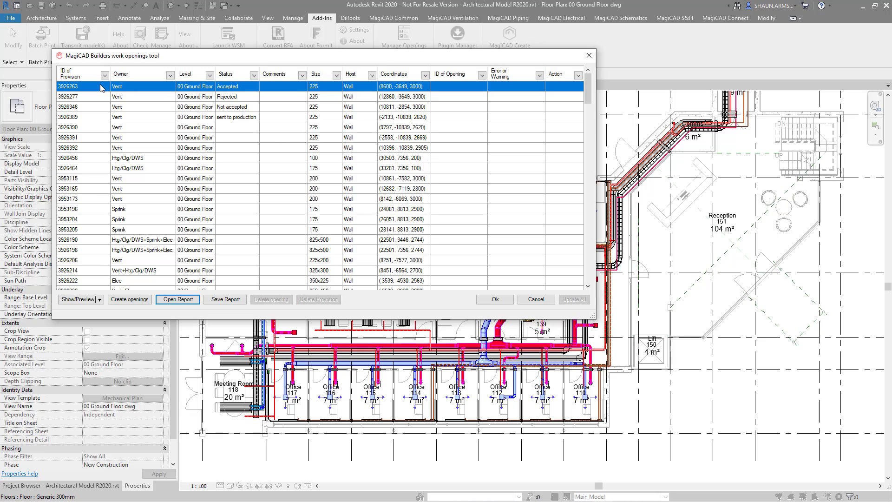
pyautogui.scroll(-10, 94, 282)
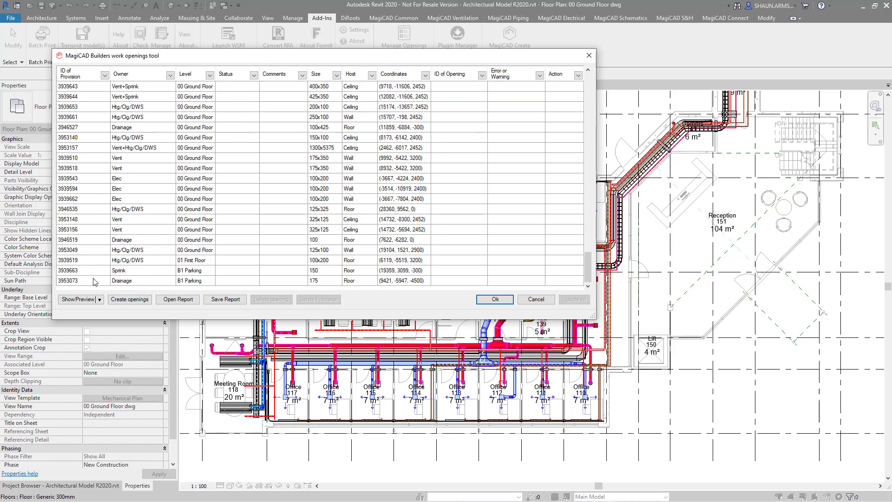
pyautogui.keyDown('shift'); pyautogui.click(94, 281); pyautogui.keyUp('shift')
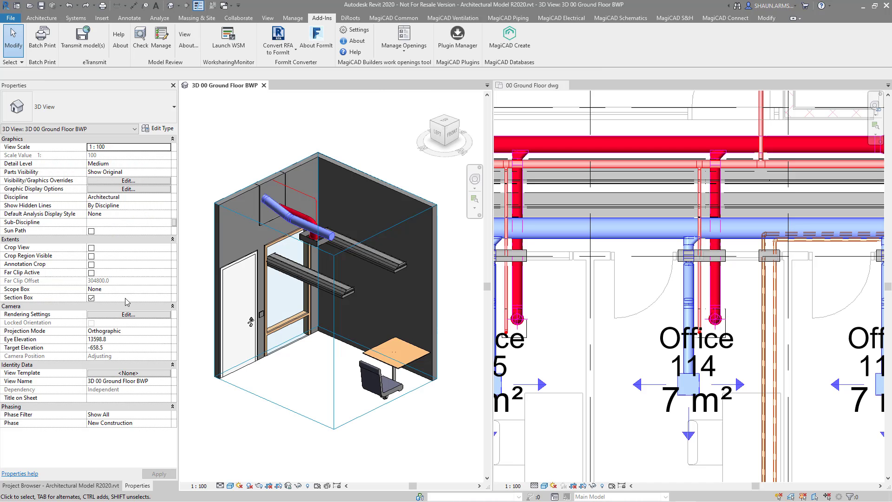
# - Open the builders work openings manager from the 3D 00 Ground Floor BWP view and preview Vent provision 3926263 from several angles
pyautogui.click(404, 47)
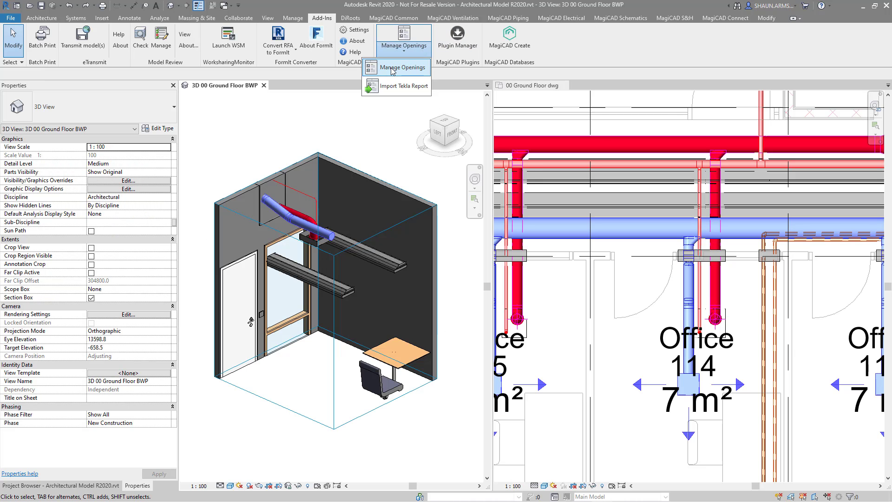
pyautogui.click(391, 68)
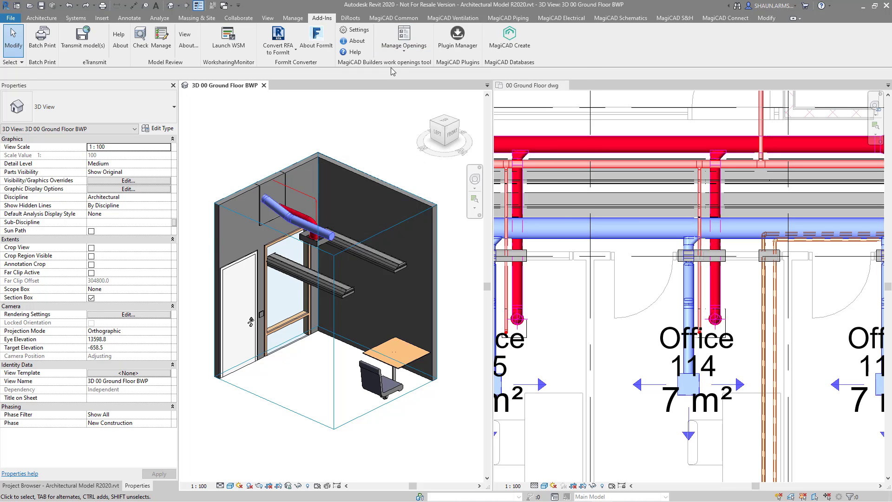
pyautogui.moveTo(421, 46); pyautogui.dragTo(767, 88)
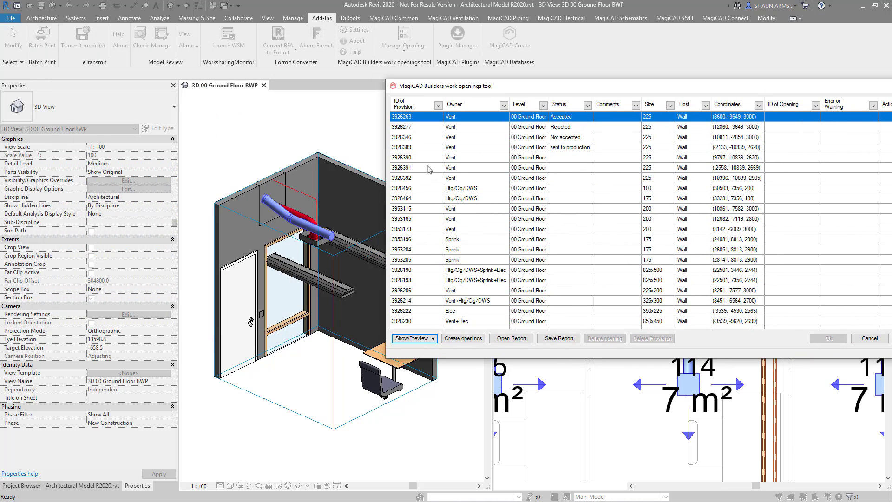
pyautogui.click(435, 338)
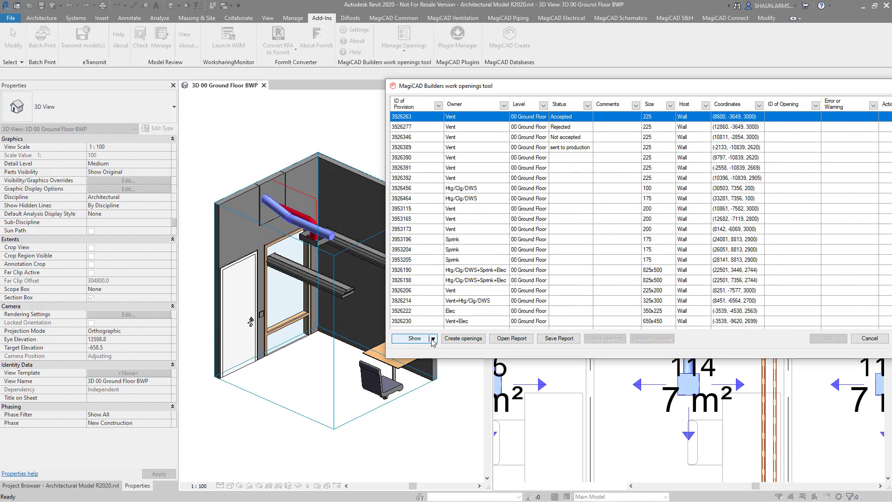
pyautogui.click(432, 339)
pyautogui.click(421, 362)
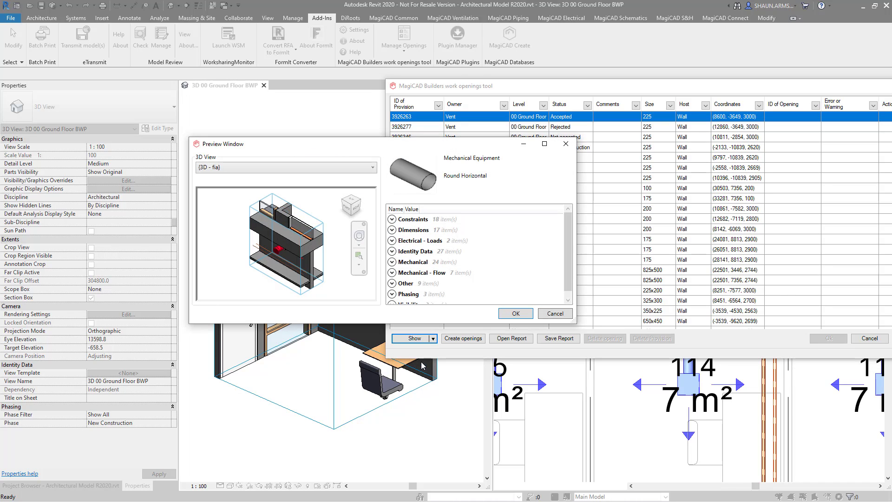
pyautogui.moveTo(302, 249); pyautogui.dragTo(321, 227)
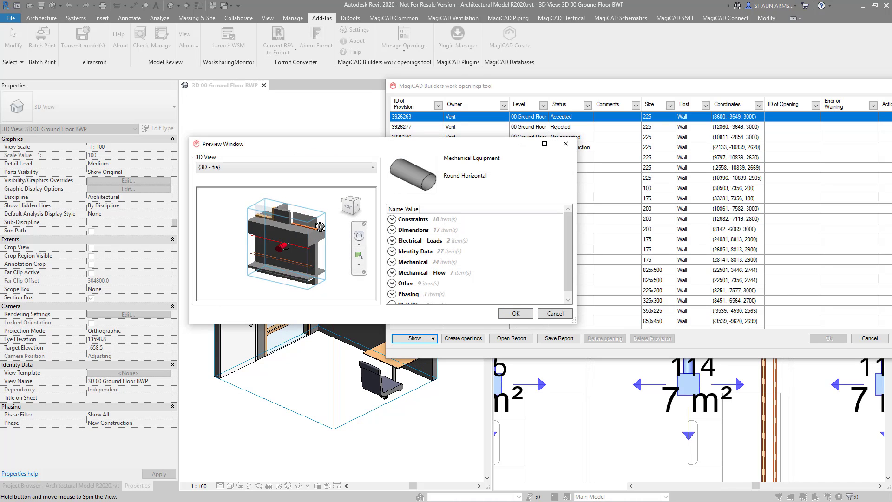
pyautogui.keyDown('shift'); pyautogui.moveTo(321, 227); pyautogui.dragTo(344, 228, button='middle'); pyautogui.keyUp('shift')
pyautogui.click(566, 143)
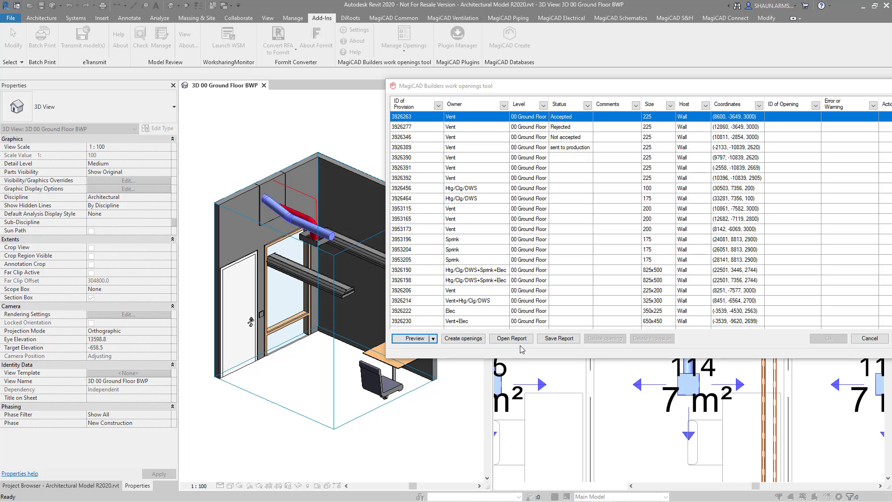
# - Set the status of every provision in the builders work openings list to Accepted
pyautogui.click(584, 119)
pyautogui.click(574, 128)
pyautogui.scroll(-9, 566, 254)
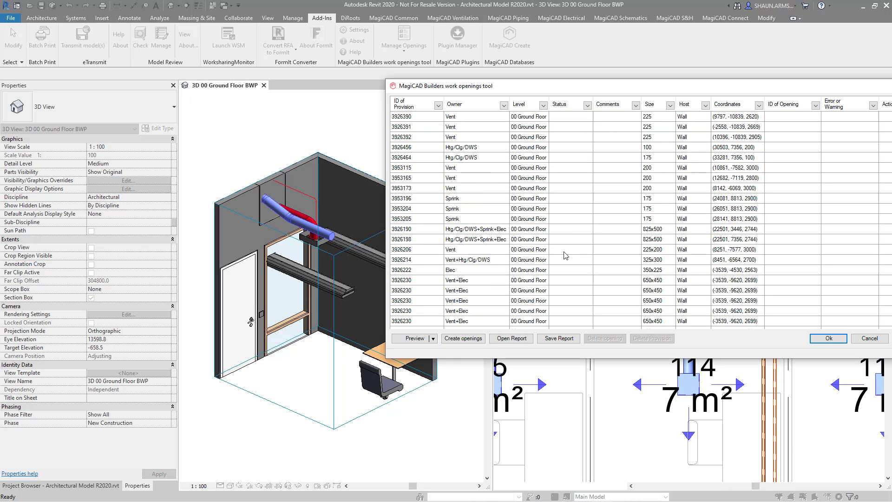
pyautogui.scroll(-6, 565, 281)
pyautogui.keyDown('shift'); pyautogui.click(568, 321); pyautogui.keyUp('shift')
pyautogui.scroll(12, 568, 321)
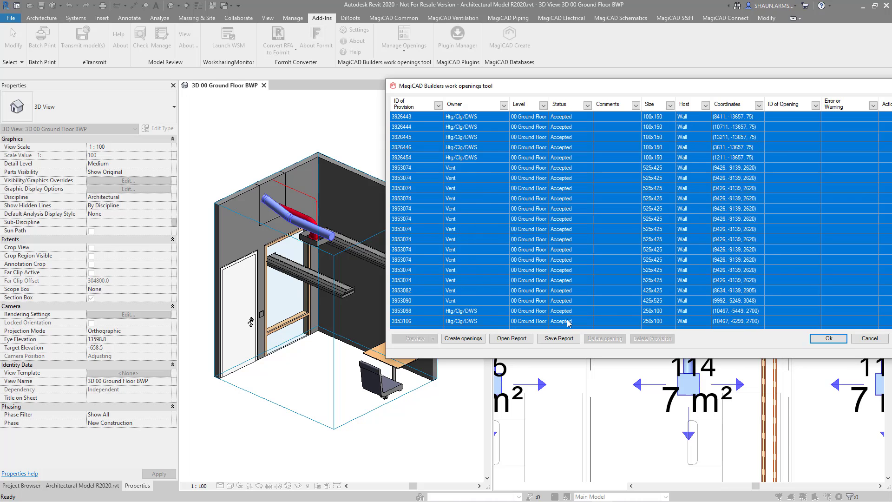
# - Change the status of Vent provision 3926277 to Rejected and add the comment "Too Big"
pyautogui.click(580, 127)
pyautogui.click(591, 127)
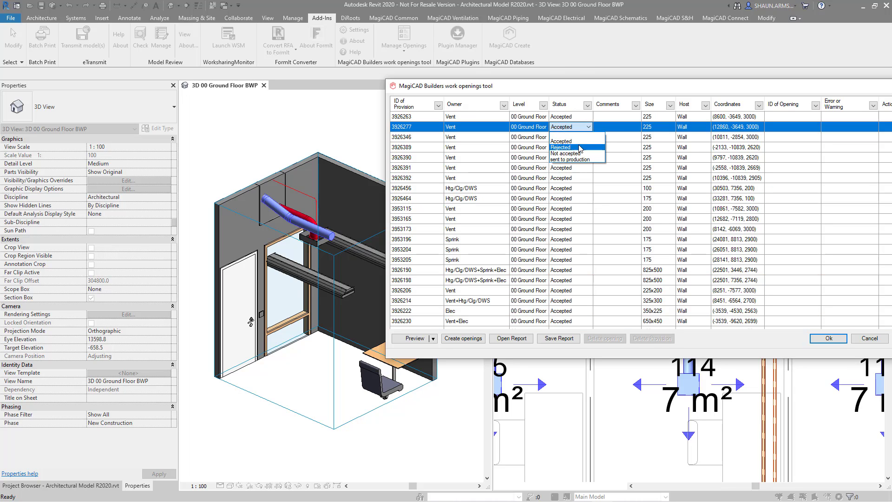
pyautogui.click(569, 143)
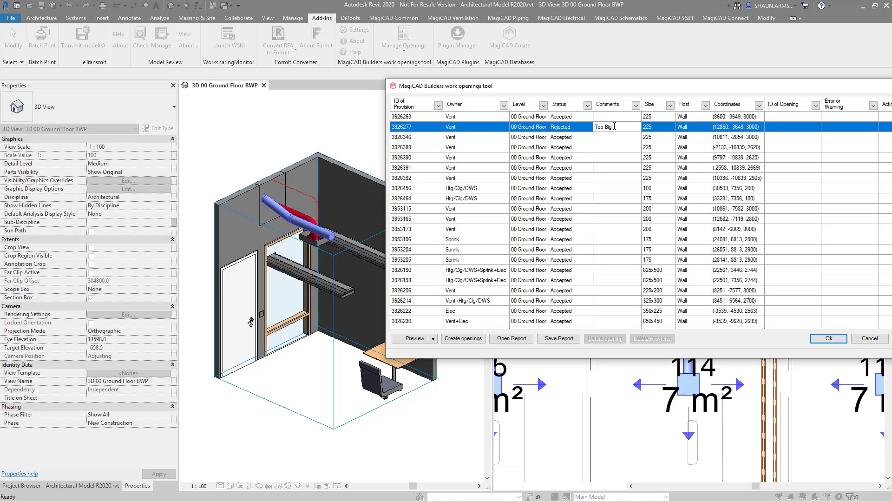
# - Select the accepted provisions through to the end of the list and create their openings
pyautogui.click(423, 120)
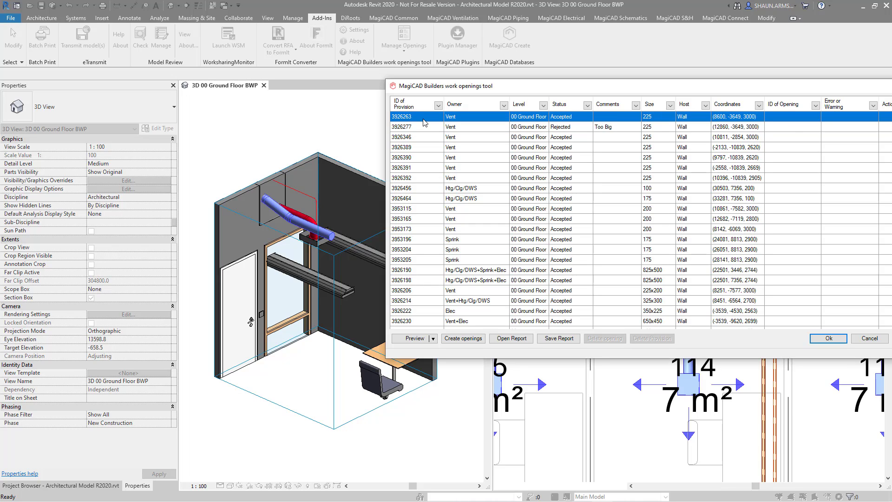
pyautogui.click(431, 137)
pyautogui.scroll(-10, 427, 208)
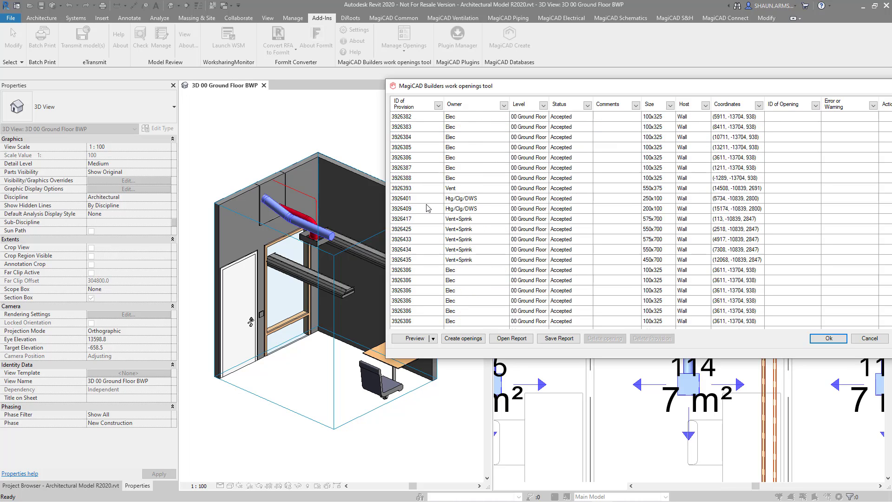
pyautogui.scroll(-10, 426, 209)
pyautogui.keyDown('shift'); pyautogui.click(421, 319); pyautogui.keyUp('shift')
pyautogui.scroll(8, 461, 223)
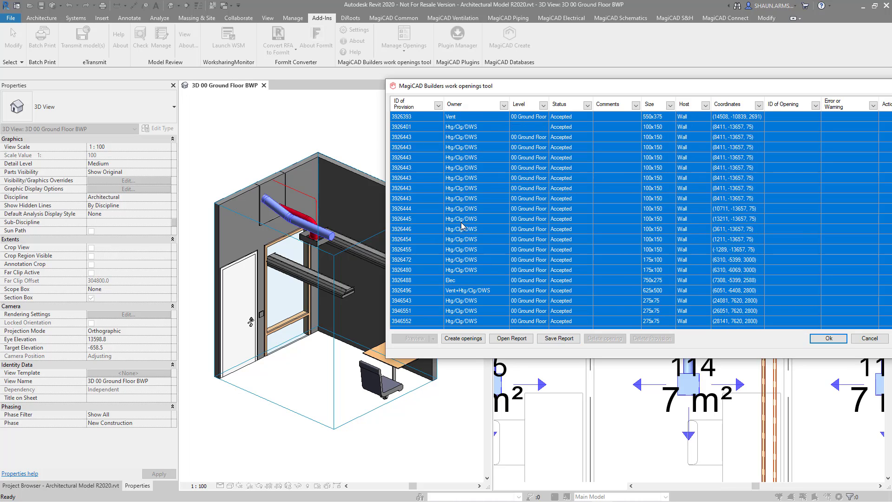
pyautogui.scroll(3, 461, 226)
pyautogui.click(467, 339)
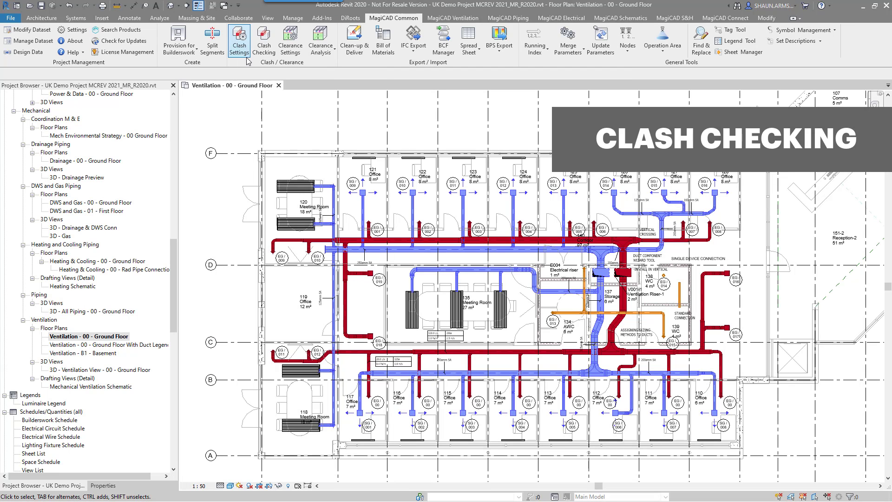
# - In the UK Demo Project's clash settings, review the real-time clash option, the Selection A and B categories, and the ventilation and piping system filters
pyautogui.click(240, 46)
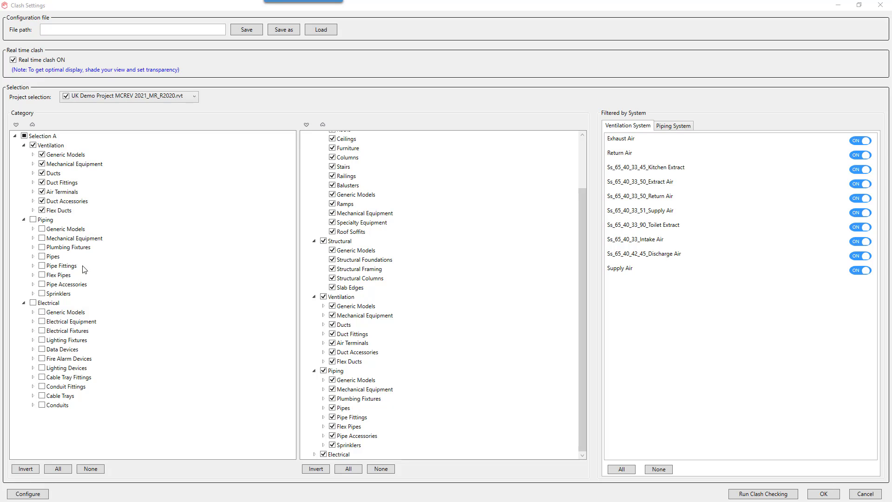
pyautogui.scroll(3, 383, 174)
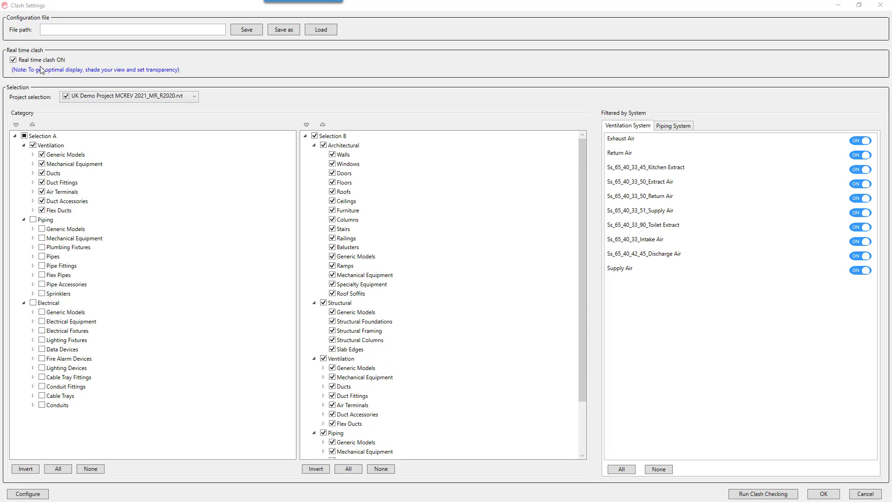
pyautogui.click(667, 124)
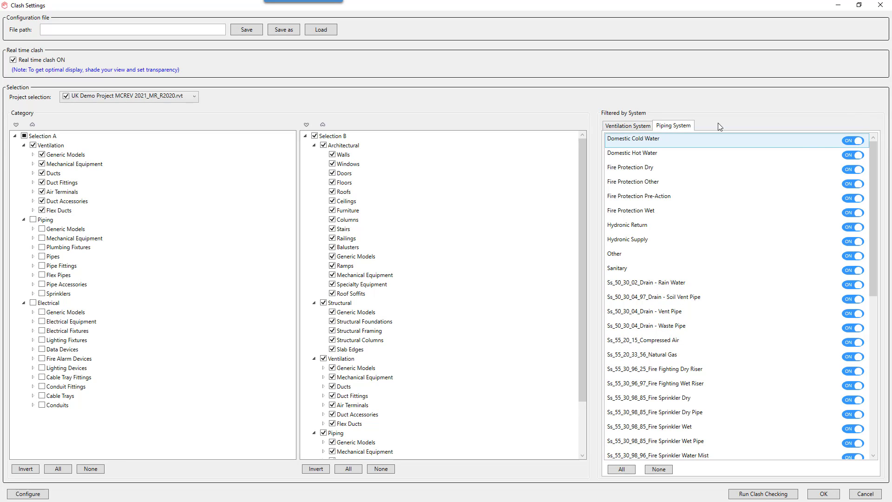
pyautogui.click(628, 125)
# - Check the clash colours and clearance zones in the clash configuration, and apply the clash settings with real-time clash on
pyautogui.click(28, 494)
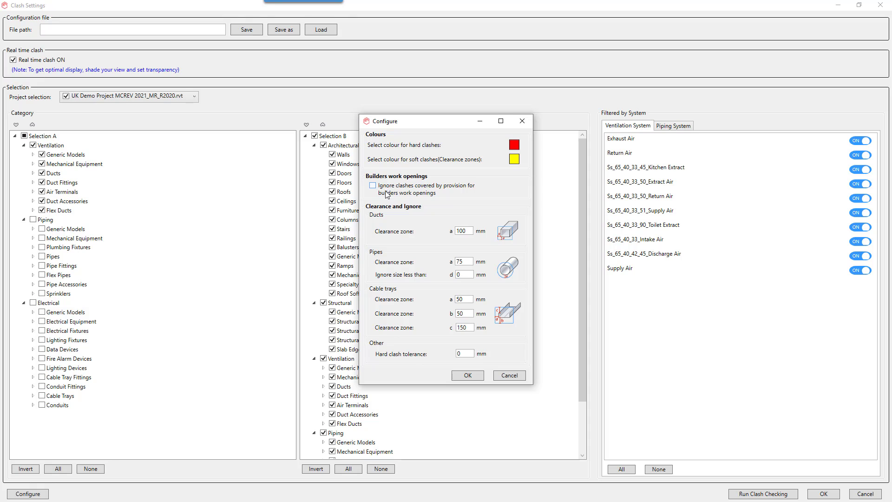
pyautogui.click(472, 376)
pyautogui.click(823, 496)
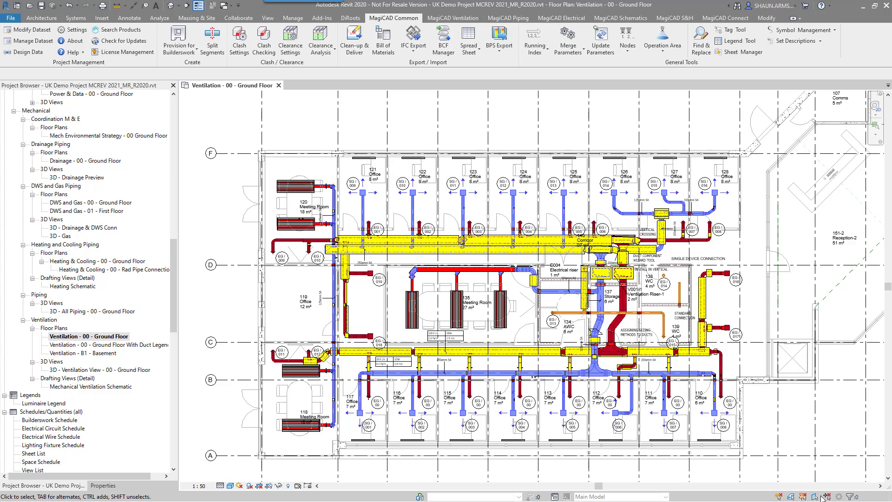
# - Draw a similar 250 mm duct at 2905.0 mm elevation from the corridor through office 114, turning along the outer wall for about 2990 mm
pyautogui.click(504, 373)
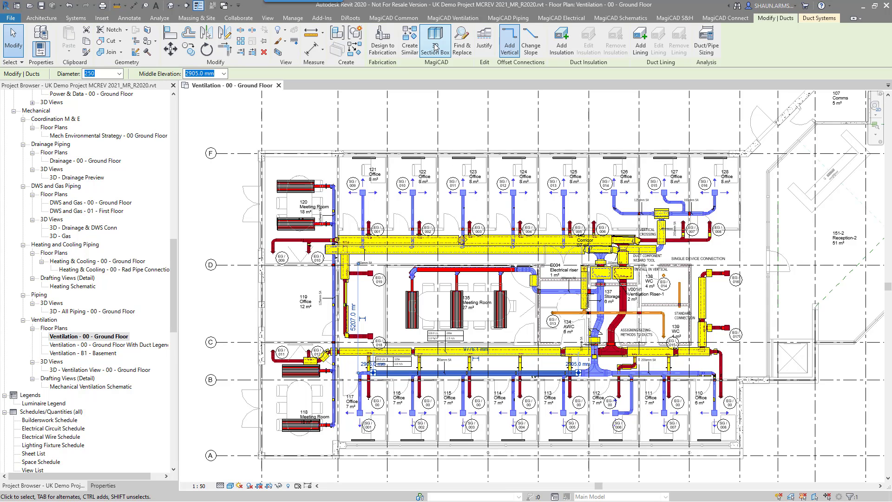
pyautogui.click(408, 45)
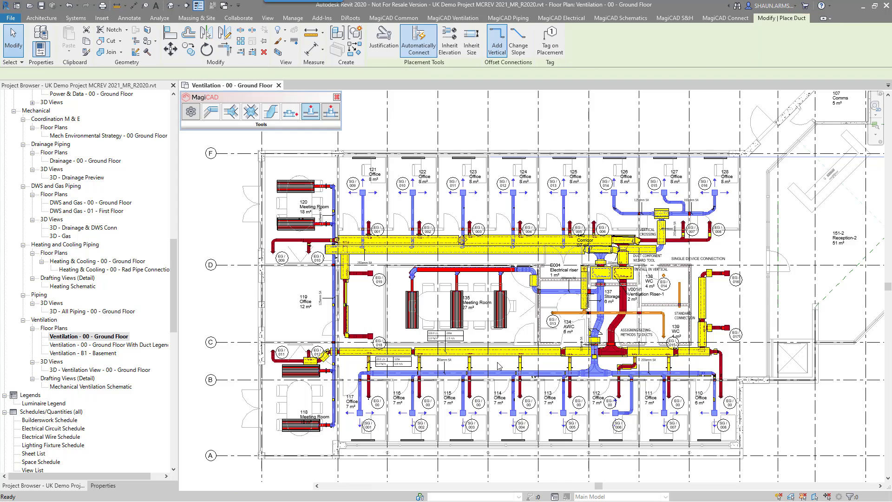
pyautogui.click(497, 363)
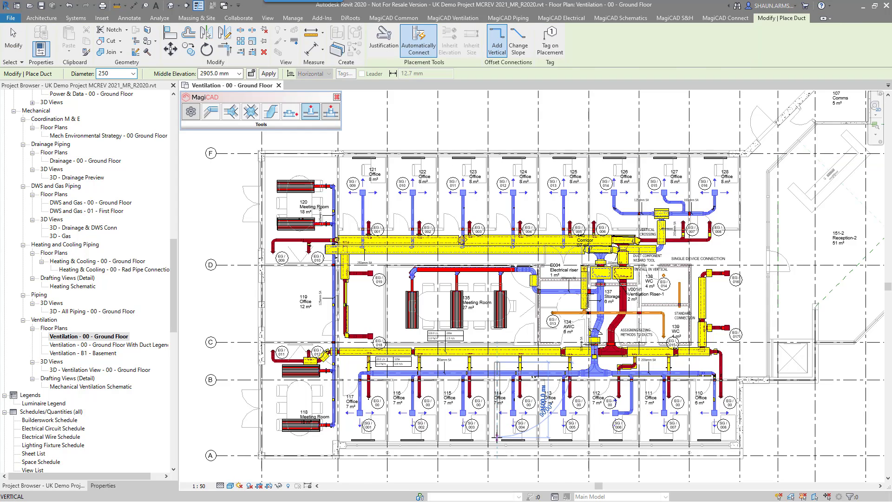
pyautogui.click(428, 436)
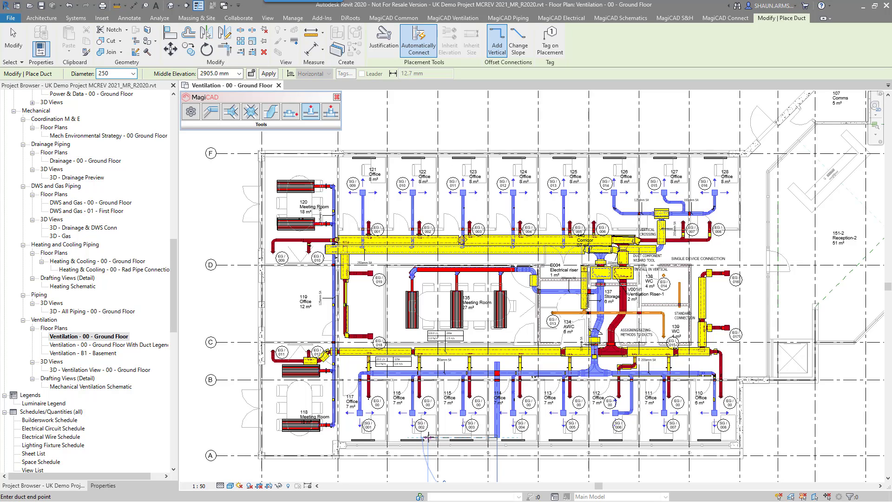
pyautogui.click(428, 437)
pyautogui.press('Escape')
pyautogui.press('Escape')
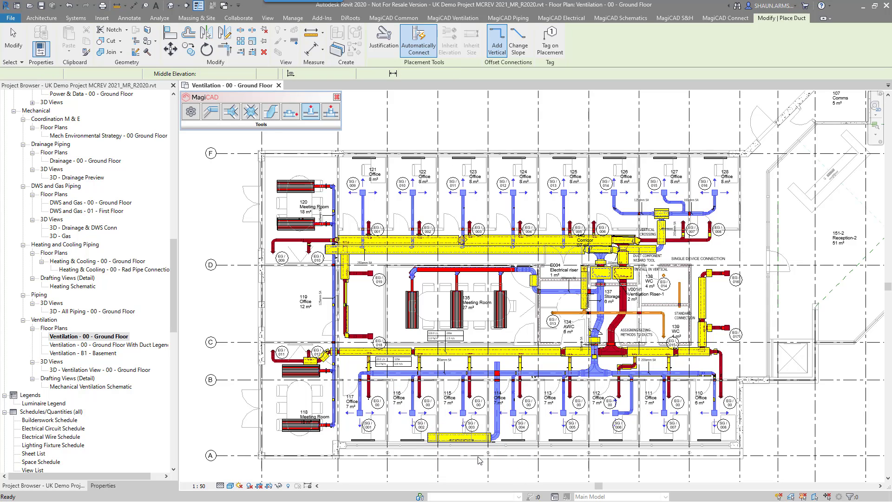
pyautogui.scroll(5, 479, 459)
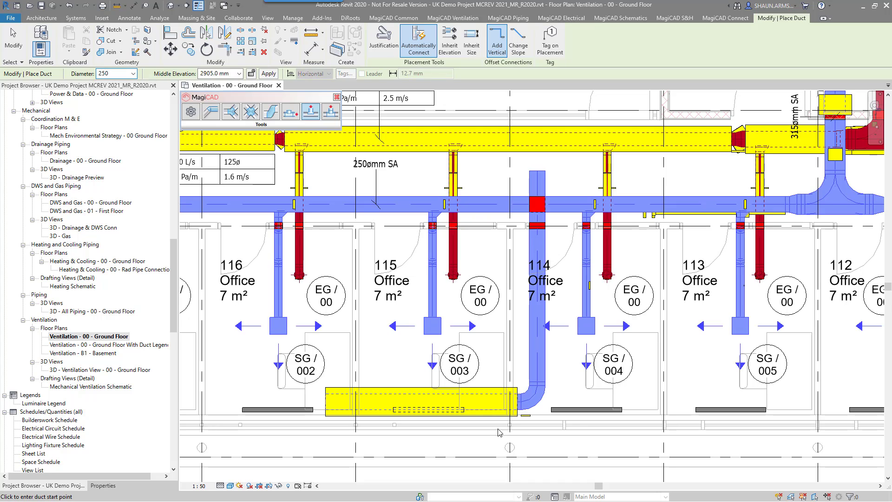
pyautogui.press('Escape')
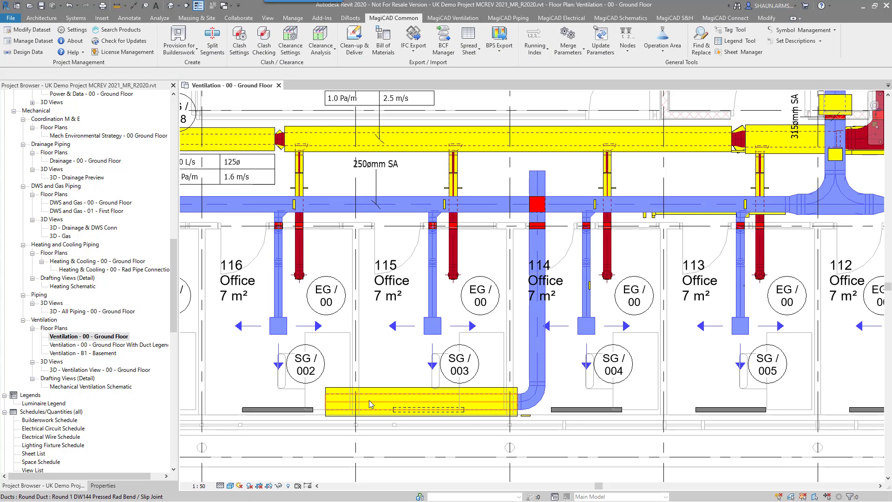
# - Nudge the new horizontal duct along the outer wall away from the radiators, towards the corridor
pyautogui.click(369, 400)
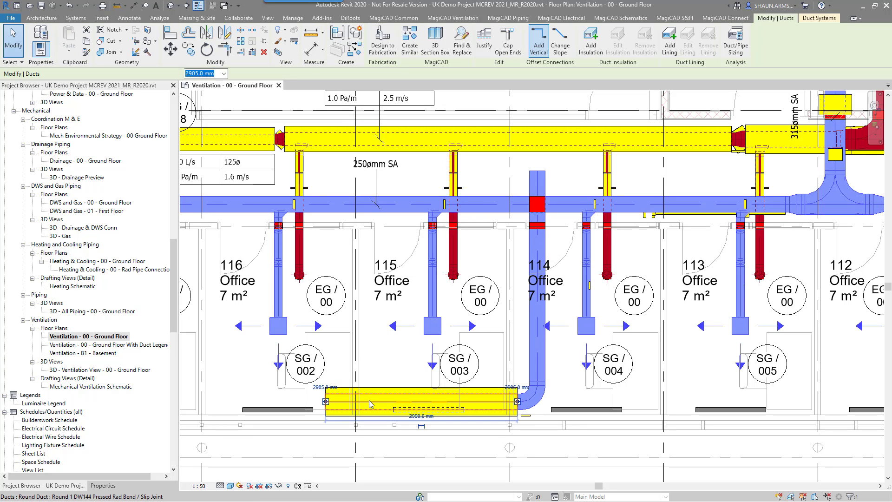
pyautogui.press('Up')
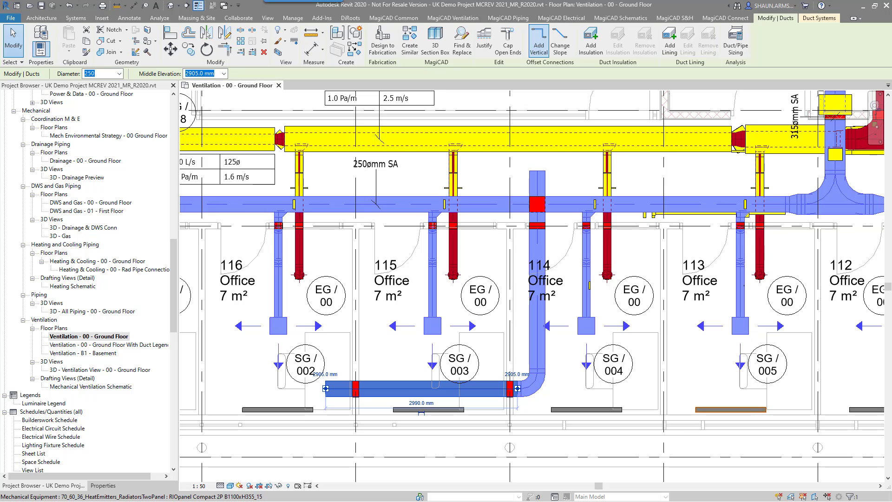
# - Run clash checking on the current view of the current model, saving current issues first and creating a new report
pyautogui.click(400, 19)
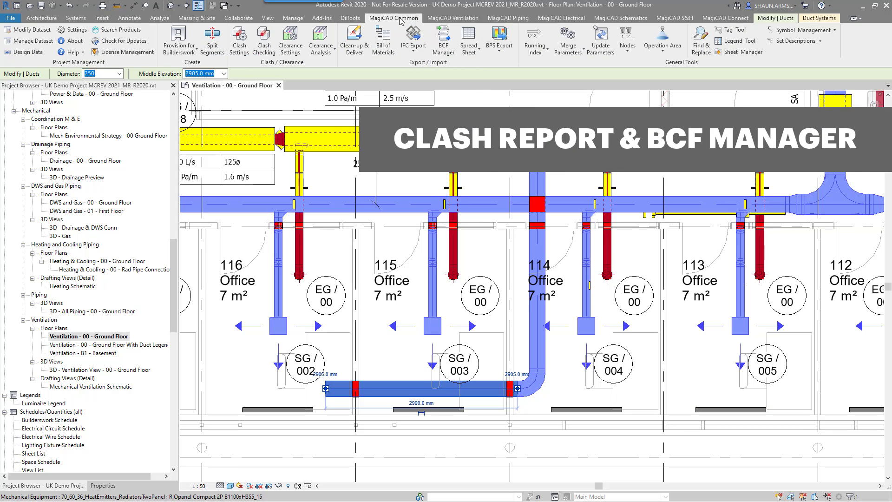
pyautogui.click(264, 55)
pyautogui.click(393, 216)
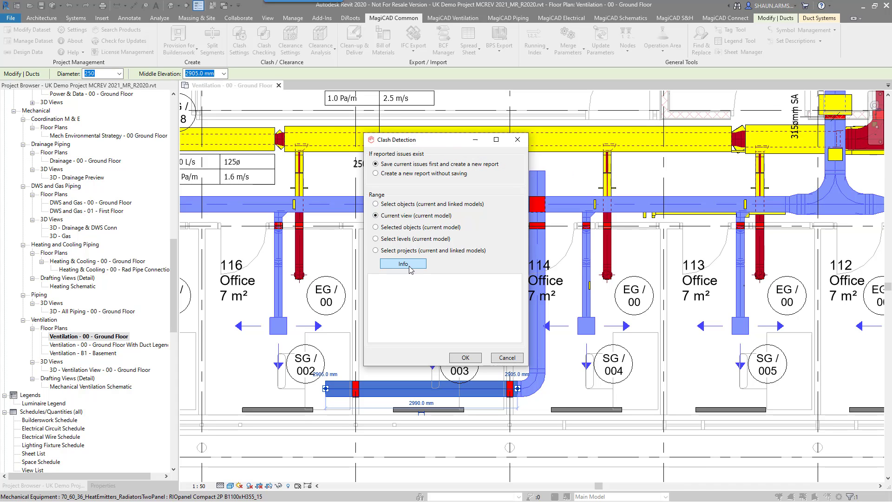
pyautogui.click(466, 358)
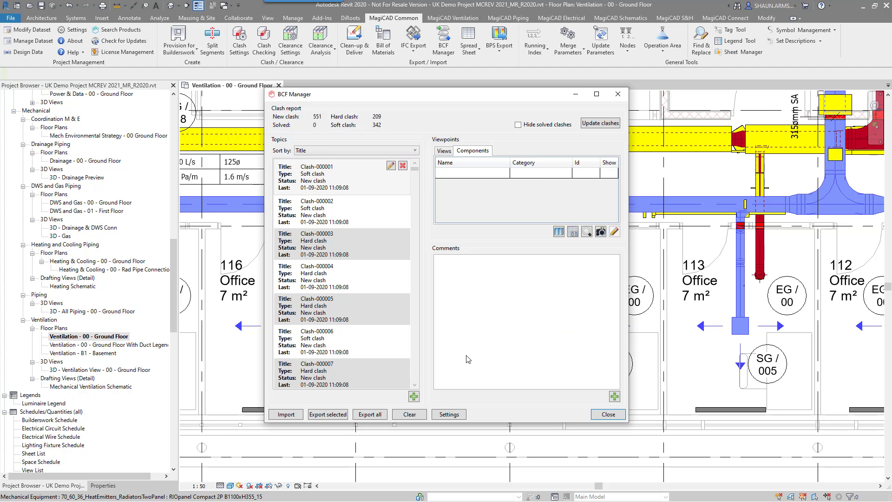
# - Examine the duct and wall components and the viewpoint image of Clash-000001, and isolate its components in the plan
pyautogui.click(351, 169)
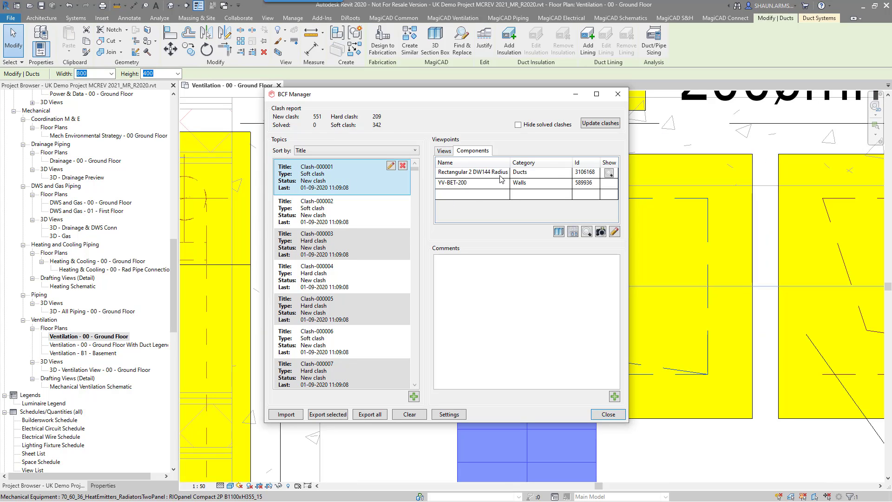
pyautogui.click(608, 172)
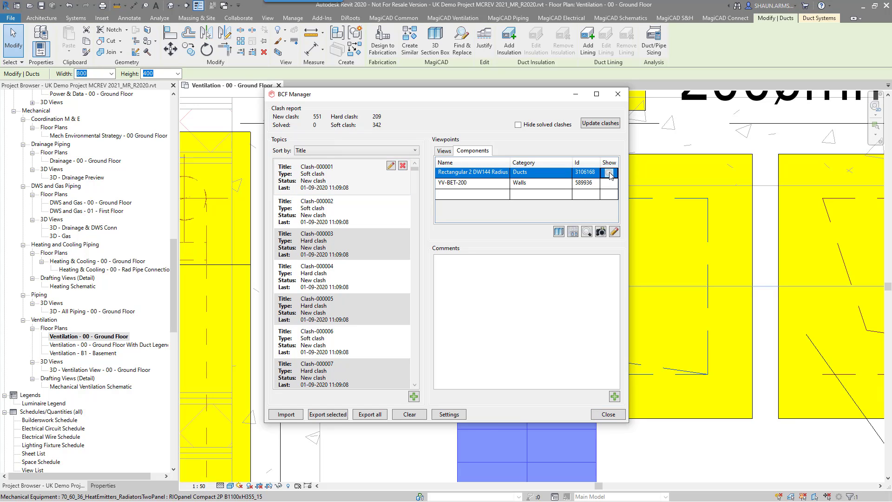
pyautogui.click(515, 187)
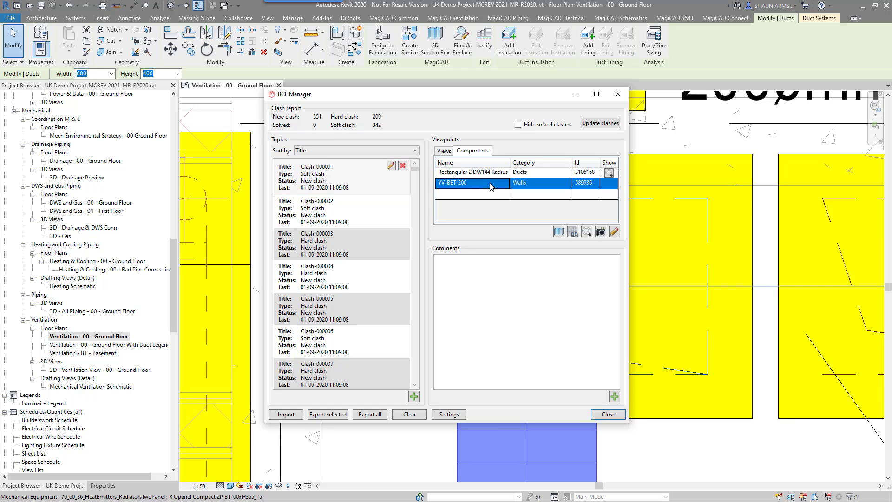
pyautogui.click(491, 177)
pyautogui.moveTo(543, 100); pyautogui.dragTo(314, 119)
pyautogui.click(215, 170)
pyautogui.moveTo(315, 227)
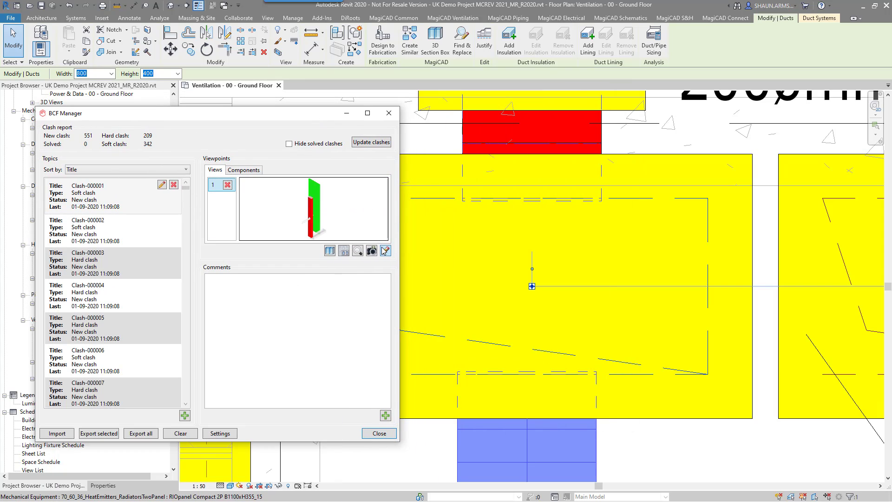
pyautogui.click(344, 251)
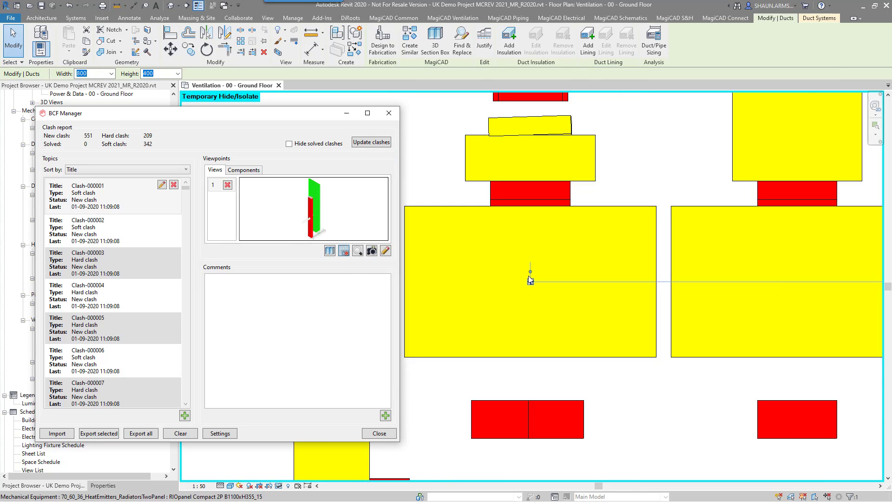
# - Create the section box view "3D - All M&E - 00 - Ground Floor Clashes Copy 2" with offset 100 for Clash-000001 and inspect the shaft
pyautogui.click(330, 251)
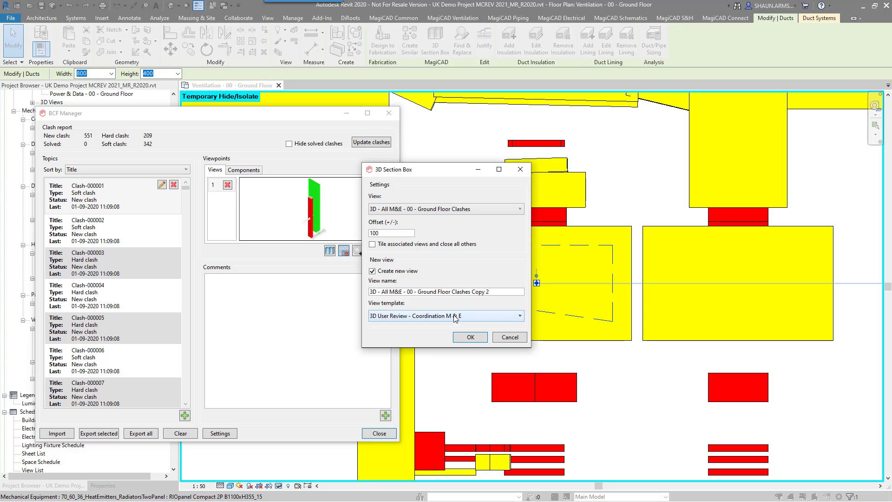
pyautogui.click(472, 317)
pyautogui.click(468, 395)
pyautogui.click(476, 342)
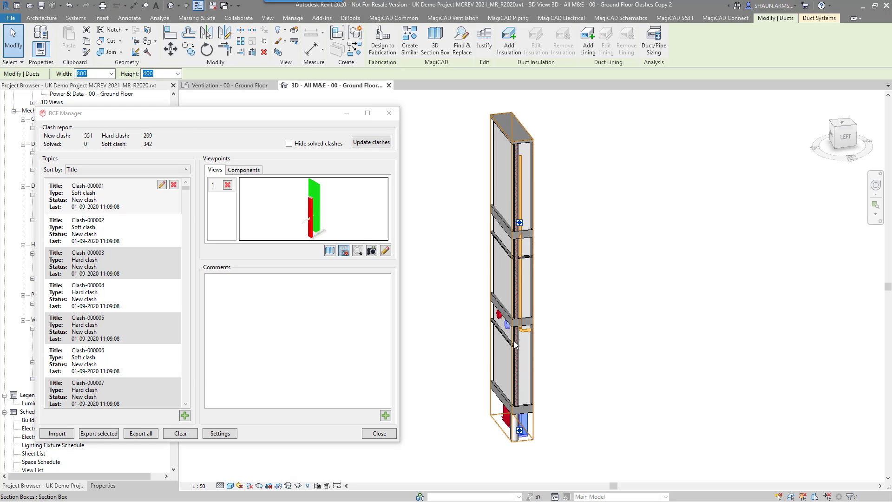
pyautogui.keyDown('shift'); pyautogui.moveTo(518, 322); pyautogui.dragTo(557, 335, button='middle'); pyautogui.keyUp('shift')
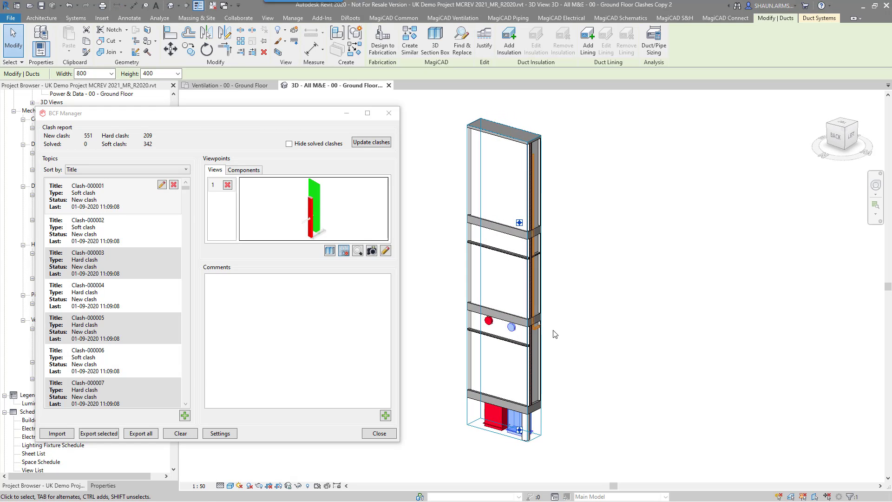
pyautogui.scroll(2, 526, 351)
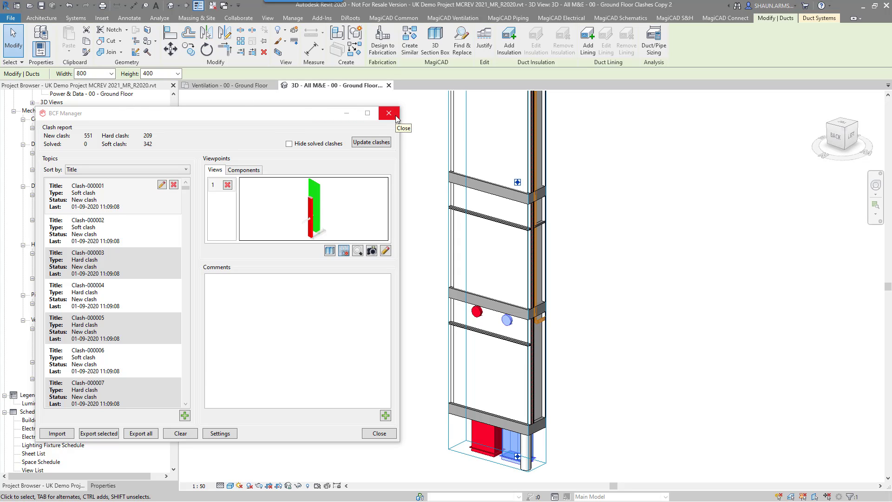
# - Add a viewpoint snapshot of the shaft section box view to Clash-000001, selecting the round ducts and all parts around them
pyautogui.click(371, 251)
pyautogui.moveTo(413, 225); pyautogui.dragTo(590, 413)
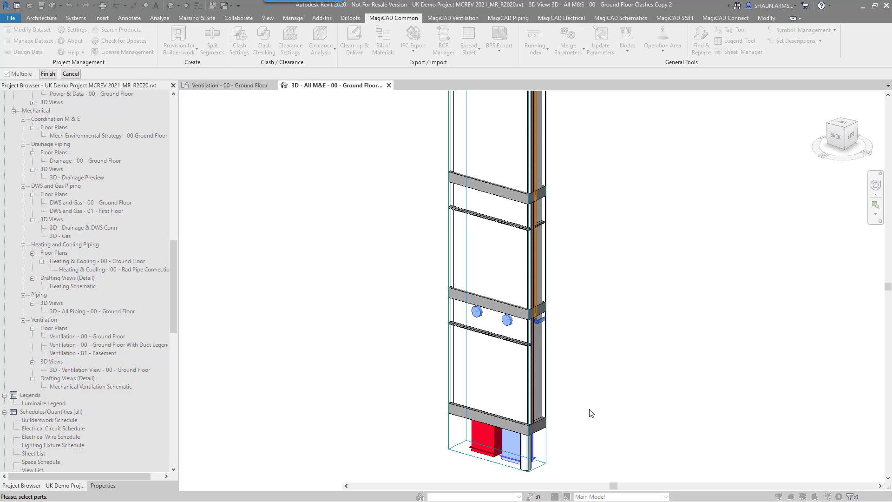
pyautogui.click(47, 74)
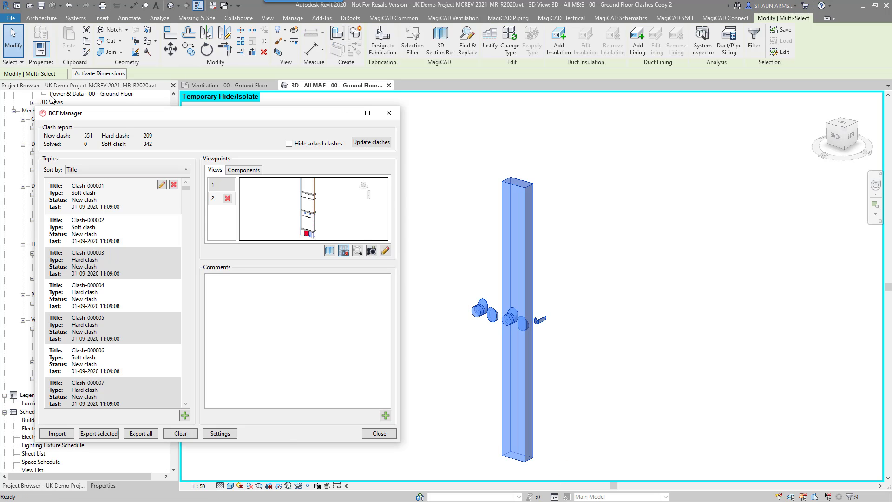
# - Mark up the new viewpoint image in Paint with a rectangle around the round ducts and a down arrow pointing at them, then save it
pyautogui.moveTo(298, 217)
pyautogui.click(385, 251)
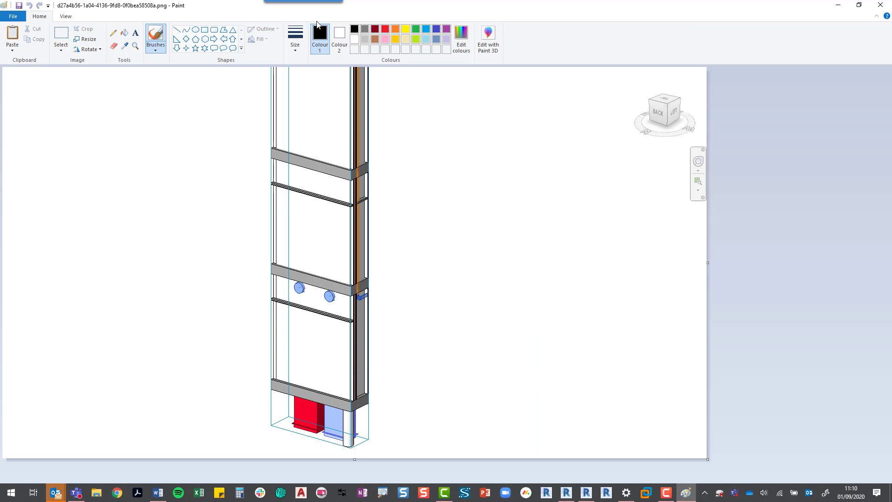
pyautogui.click(204, 29)
pyautogui.moveTo(243, 253); pyautogui.dragTo(398, 332)
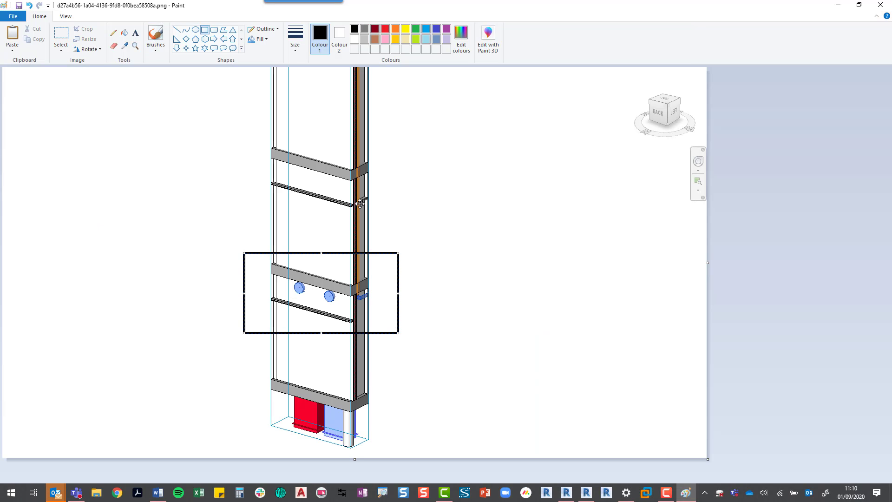
pyautogui.click(176, 48)
pyautogui.moveTo(407, 289)
pyautogui.mouseDown()
pyautogui.moveTo(449, 303)
pyautogui.moveTo(459, 342)
pyautogui.mouseUp()
pyautogui.moveTo(432, 316); pyautogui.dragTo(333, 256)
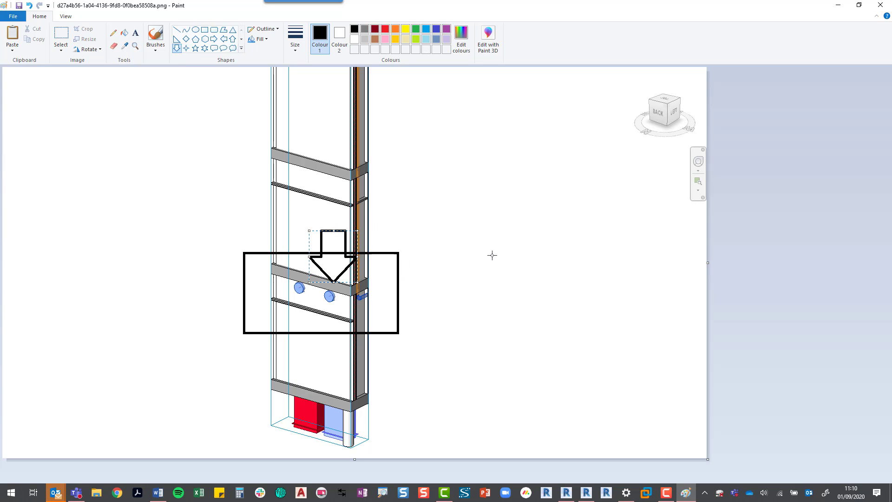
pyautogui.click(880, 5)
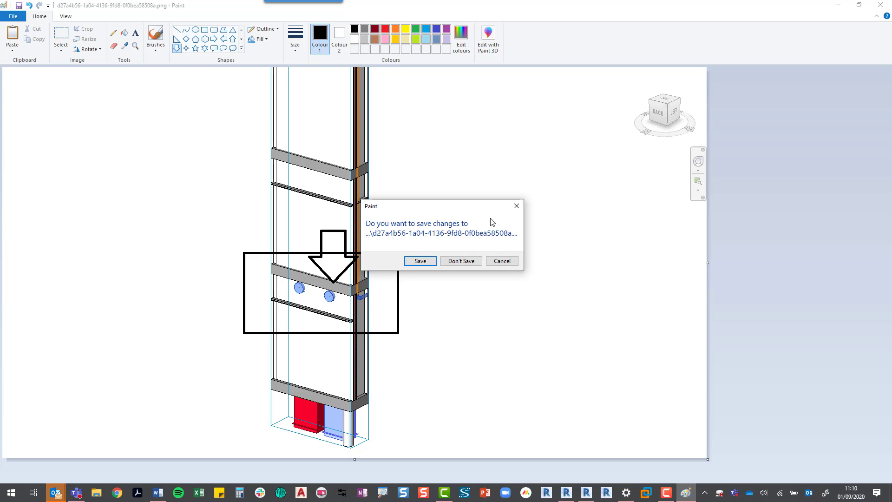
pyautogui.click(431, 263)
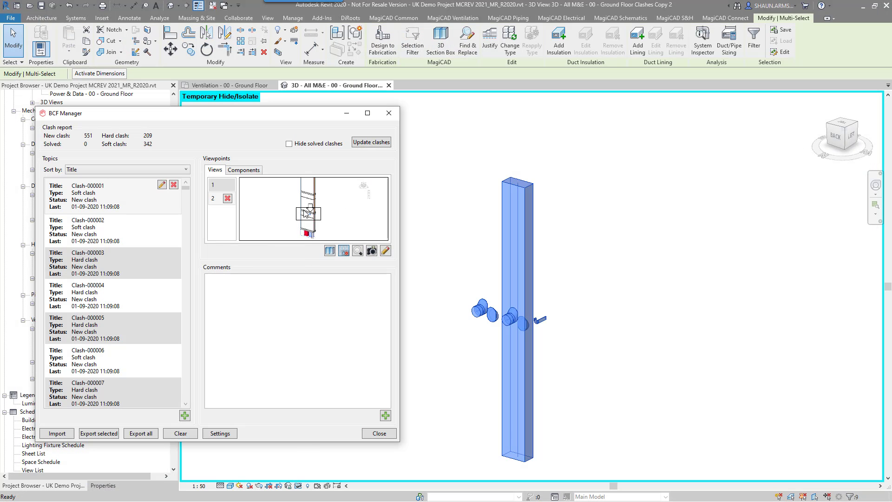
# - Add the comment "???????" to Clash-000001
pyautogui.moveTo(306, 214)
pyautogui.click(385, 416)
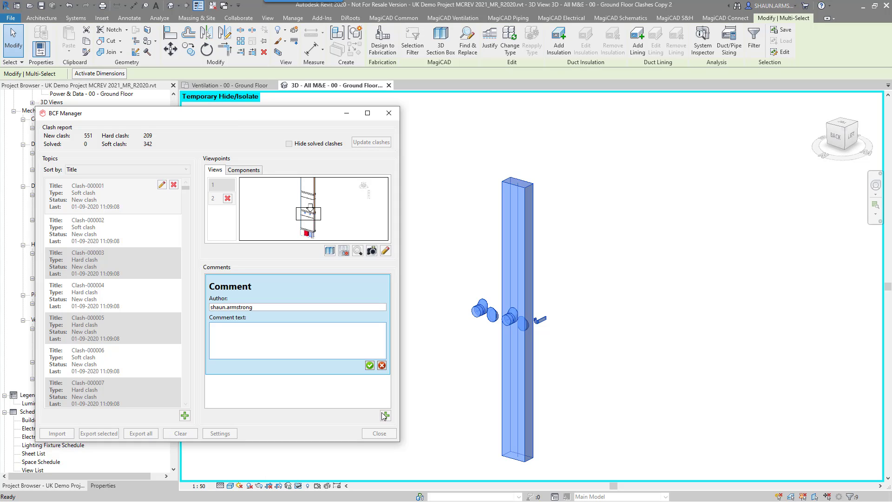
pyautogui.write('?')
pyautogui.click(369, 365)
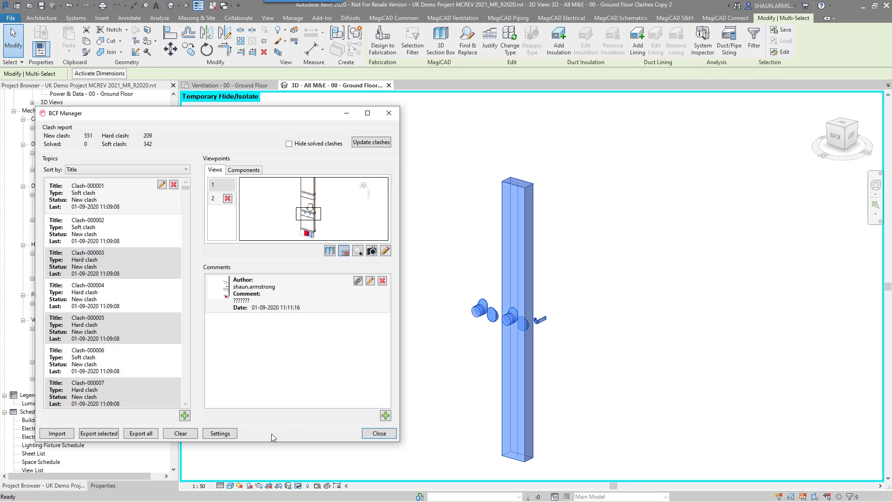
# - Export all clashes as a full PDF report and look through its clash entries
pyautogui.click(141, 433)
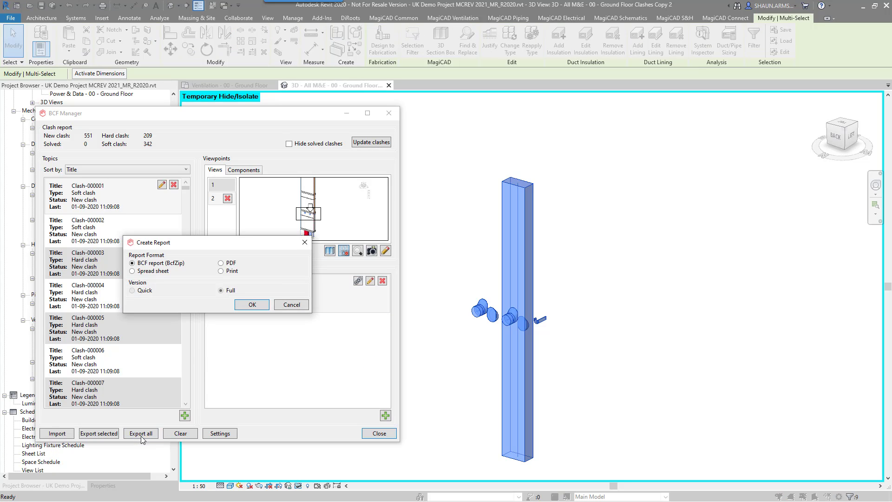
pyautogui.click(222, 263)
pyautogui.click(255, 305)
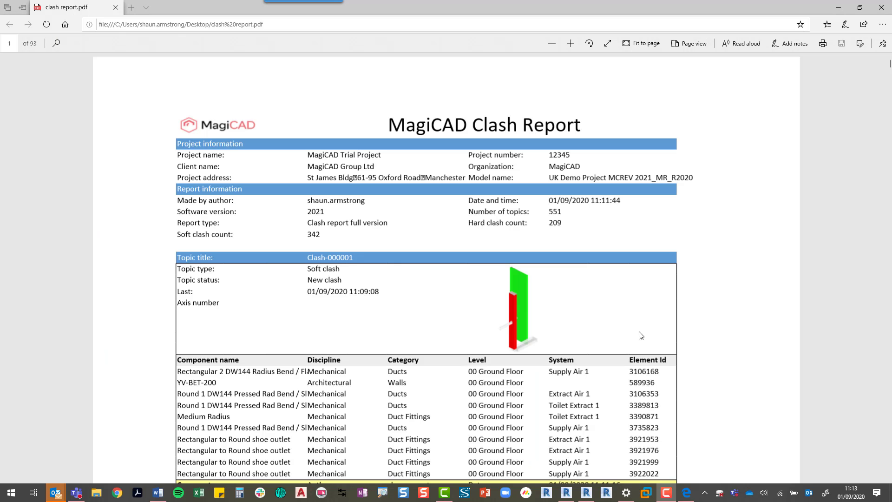
pyautogui.scroll(-6, 640, 335)
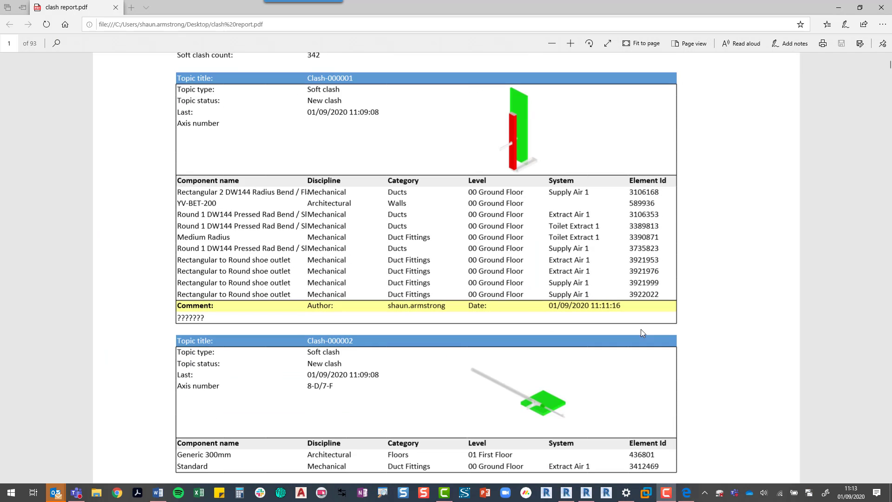
pyautogui.scroll(-12, 643, 333)
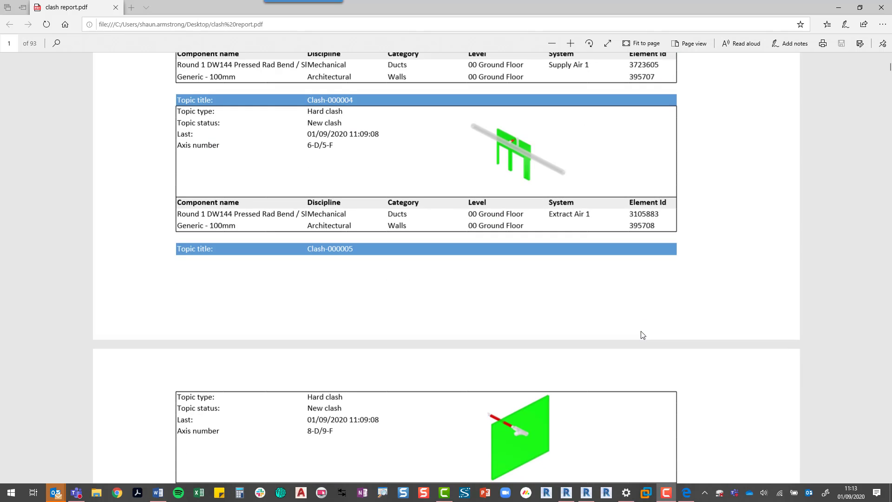
pyautogui.scroll(-12, 643, 334)
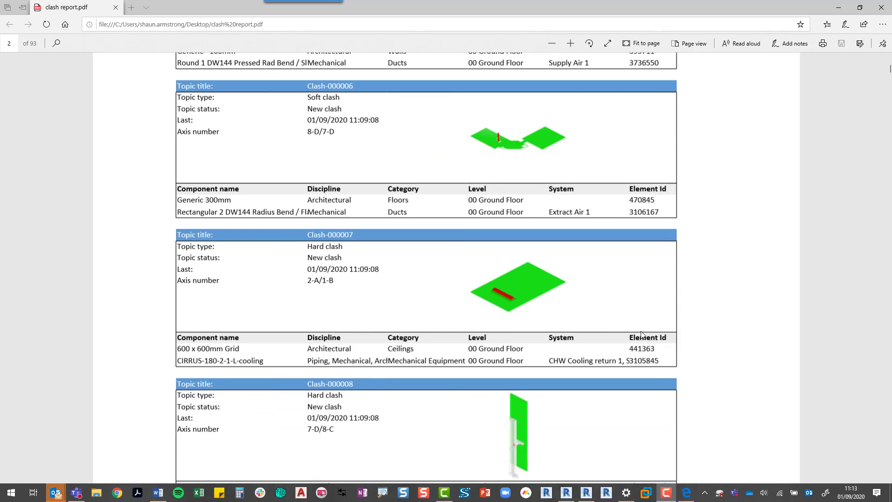
pyautogui.scroll(-12, 643, 334)
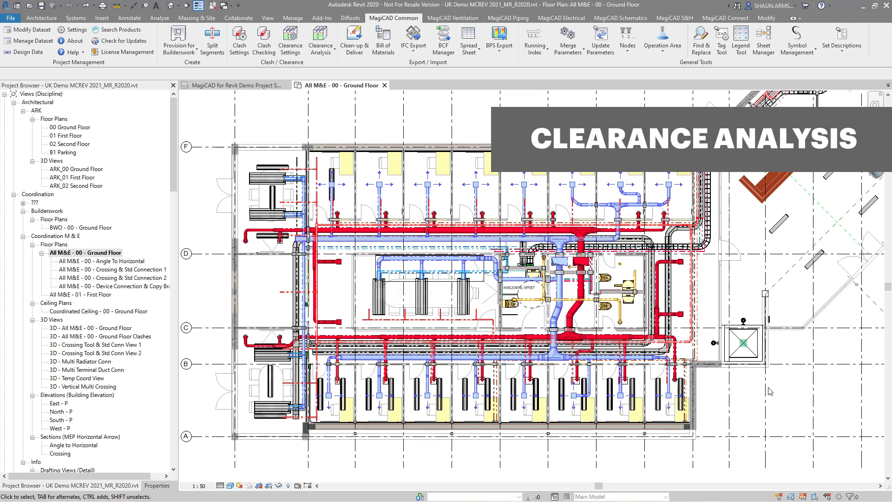
# - In the clearance analysis settings, try the building and hanger clearance category presets and settle on the MEP Segment clearance preset
pyautogui.click(303, 55)
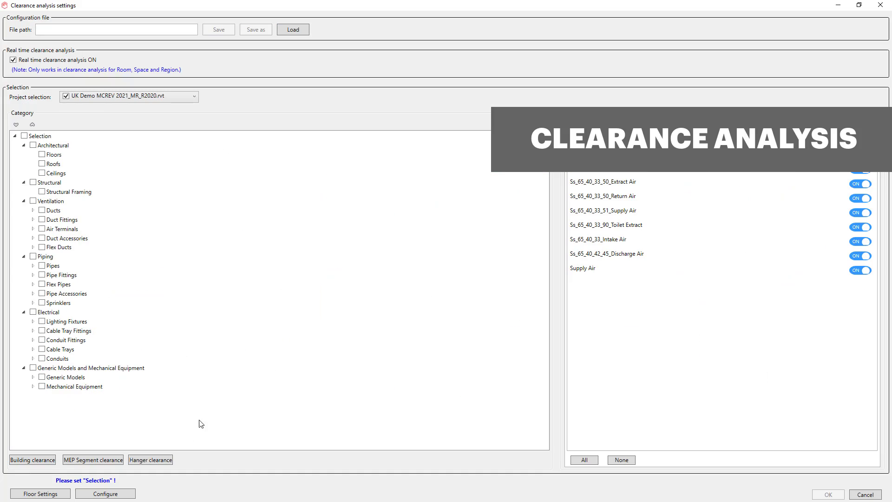
pyautogui.click(54, 464)
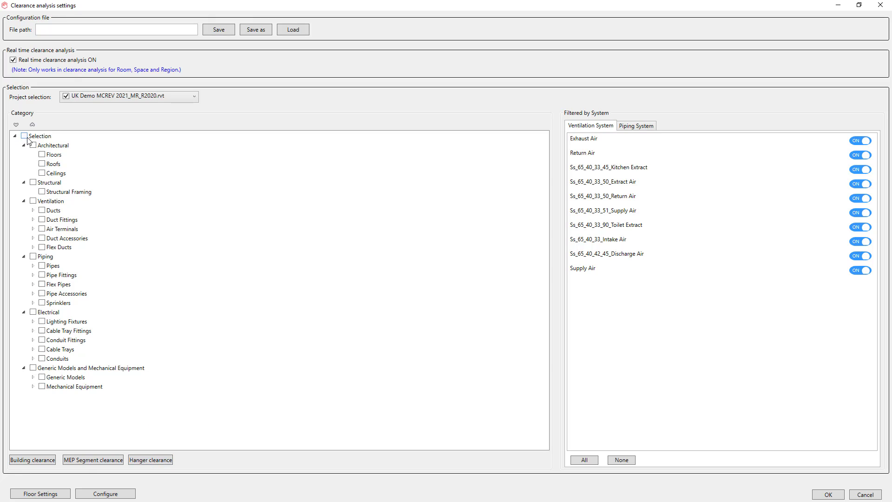
pyautogui.click(89, 460)
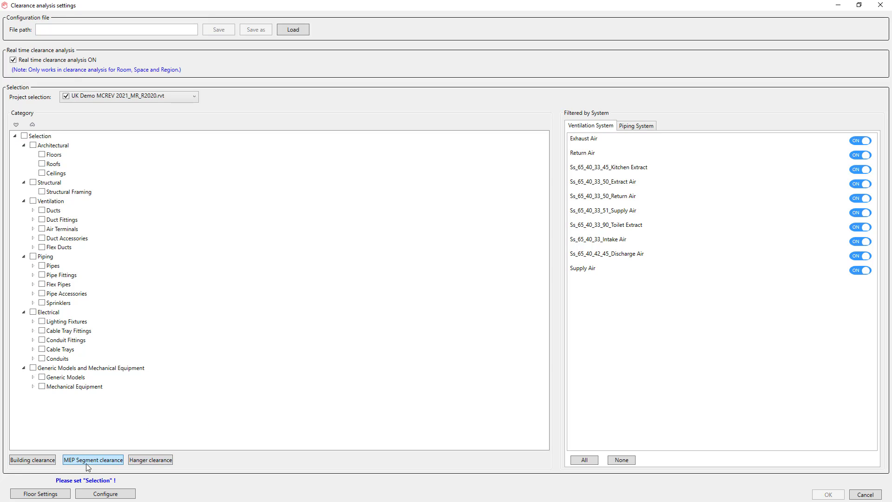
pyautogui.click(26, 135)
pyautogui.click(165, 460)
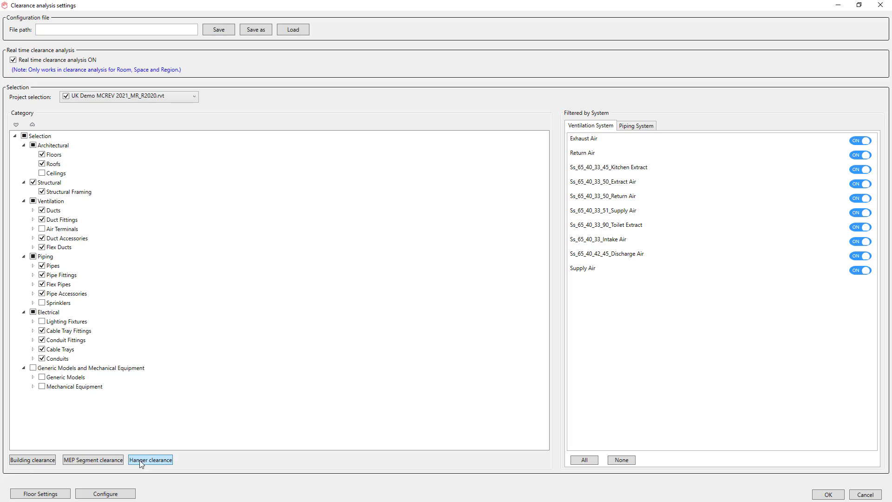
pyautogui.click(24, 136)
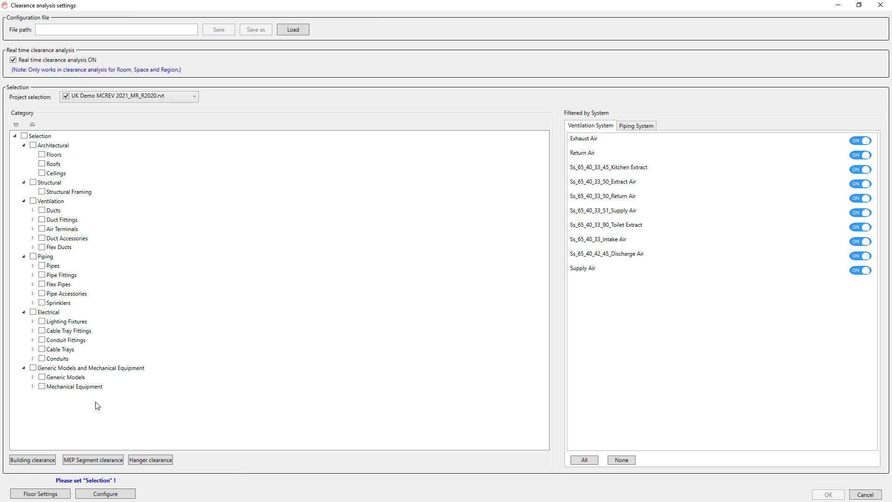
pyautogui.click(107, 461)
# - Accept the floor levels and colour scheme, check the piping system filters, and confirm the clearance analysis settings
pyautogui.click(59, 494)
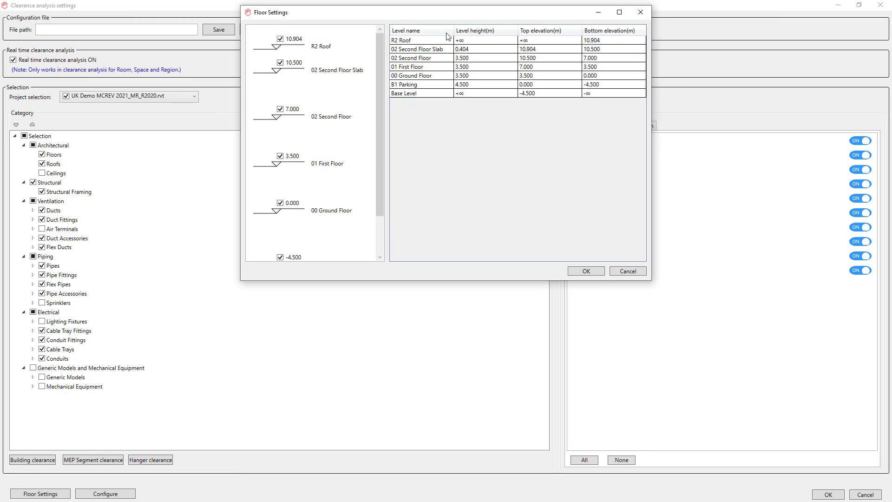
pyautogui.click(572, 269)
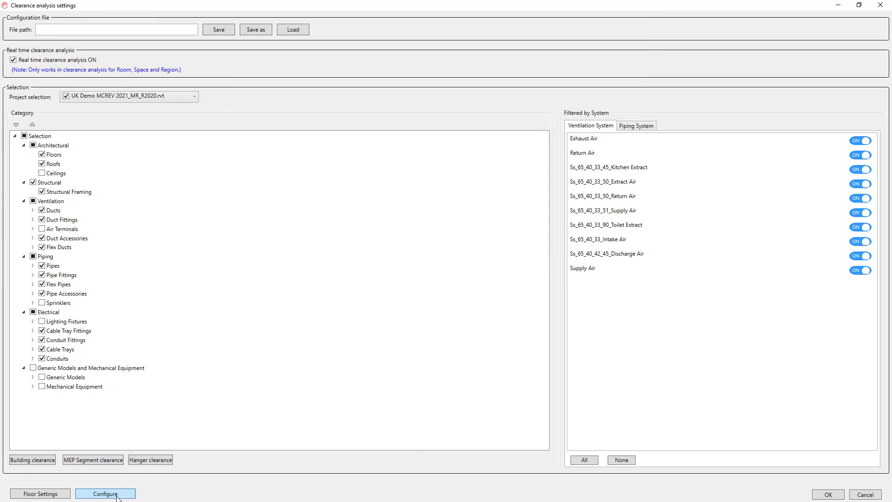
pyautogui.click(105, 494)
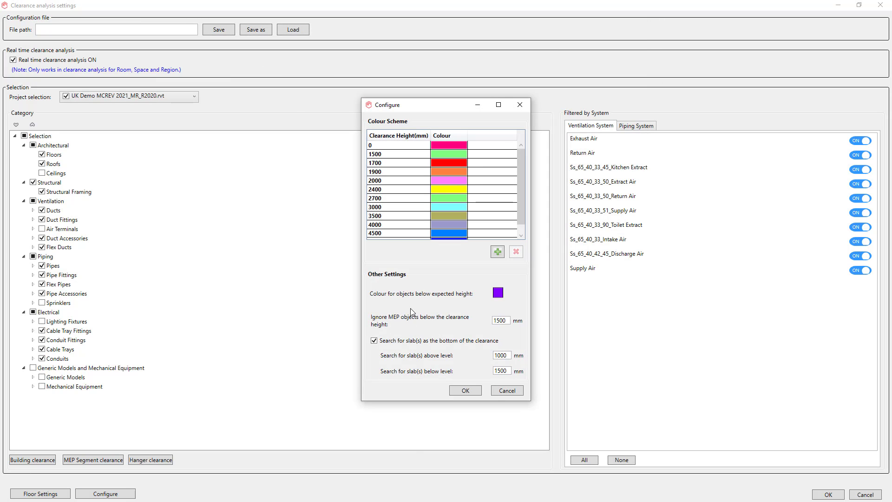
pyautogui.click(465, 391)
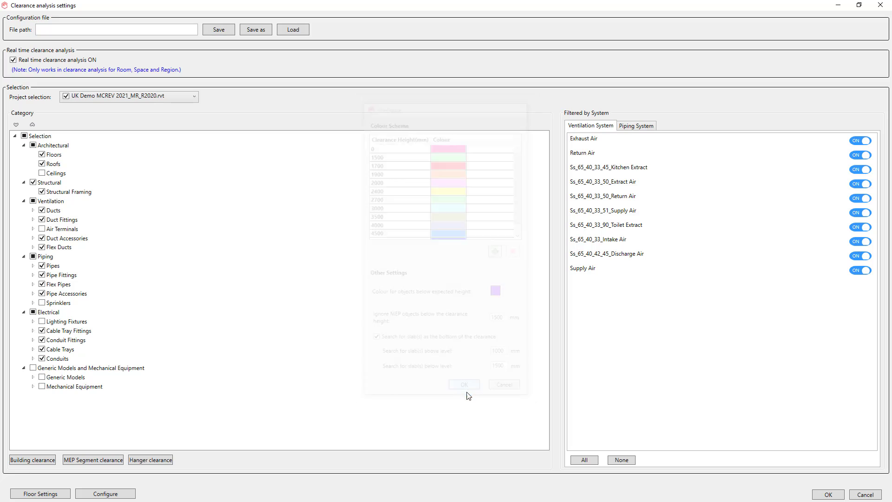
pyautogui.click(651, 126)
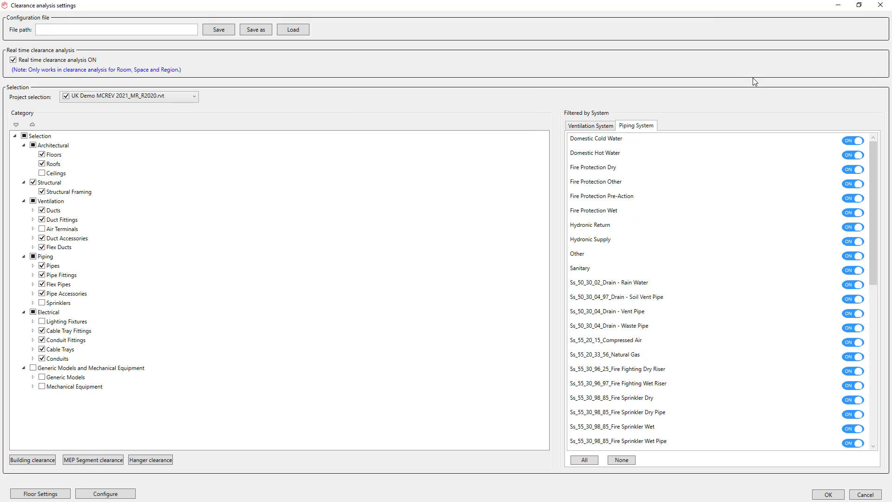
pyautogui.click(832, 497)
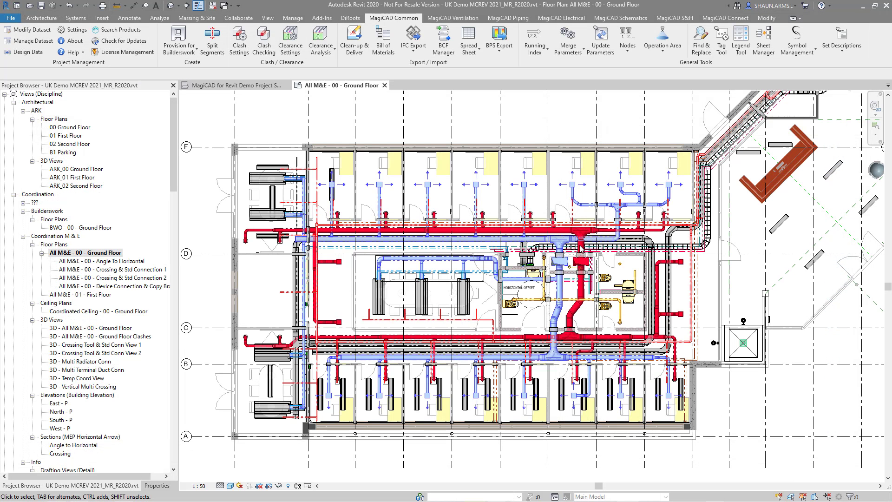
# - Run clearance analysis for rooms, spaces and regions in the current view, colouring a duplicate view, with 2400 mm default expected height
pyautogui.click(321, 50)
pyautogui.click(316, 66)
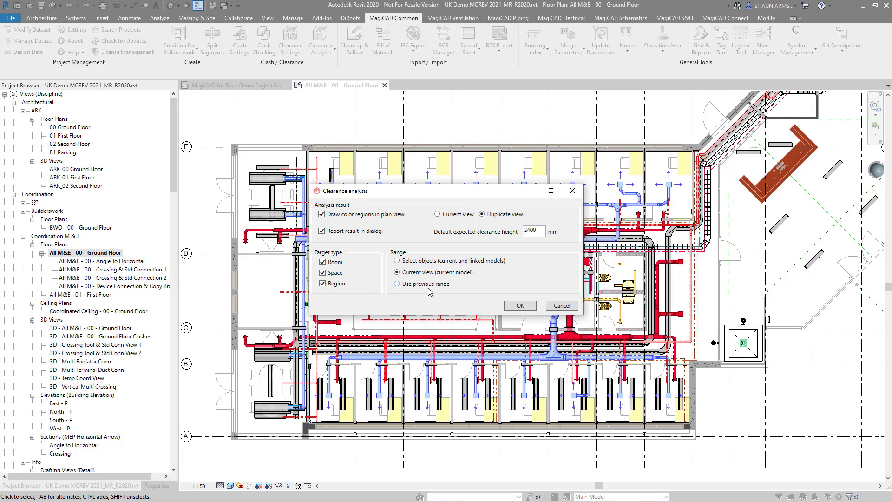
pyautogui.click(517, 306)
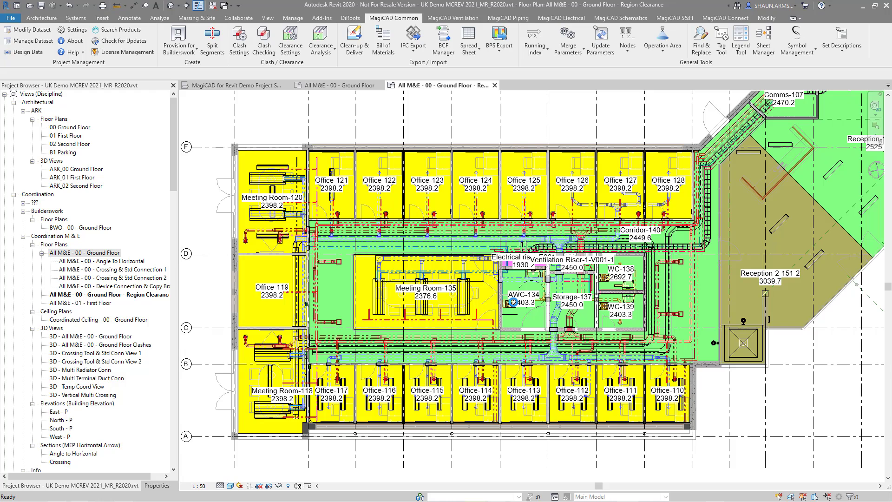
# - Examine the colour regions, room clearance labels and height legend in the ground floor region clearance plan
pyautogui.scroll(-6, 403, 316)
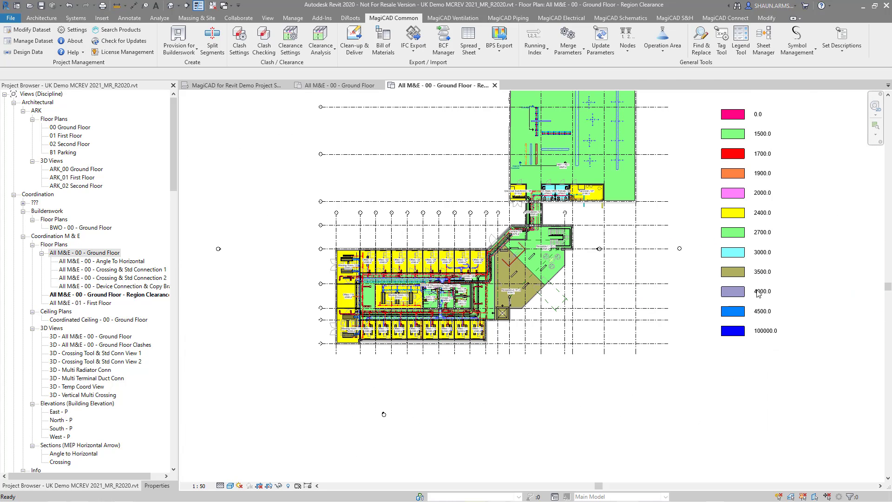
pyautogui.scroll(5, 398, 255)
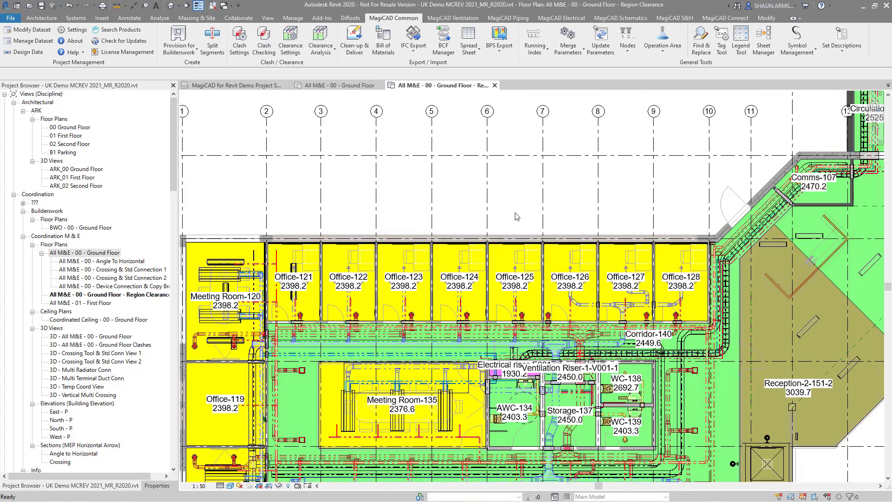
pyautogui.scroll(-2, 515, 213)
pyautogui.scroll(2, 514, 399)
pyautogui.scroll(-2, 527, 299)
pyautogui.scroll(2, 502, 404)
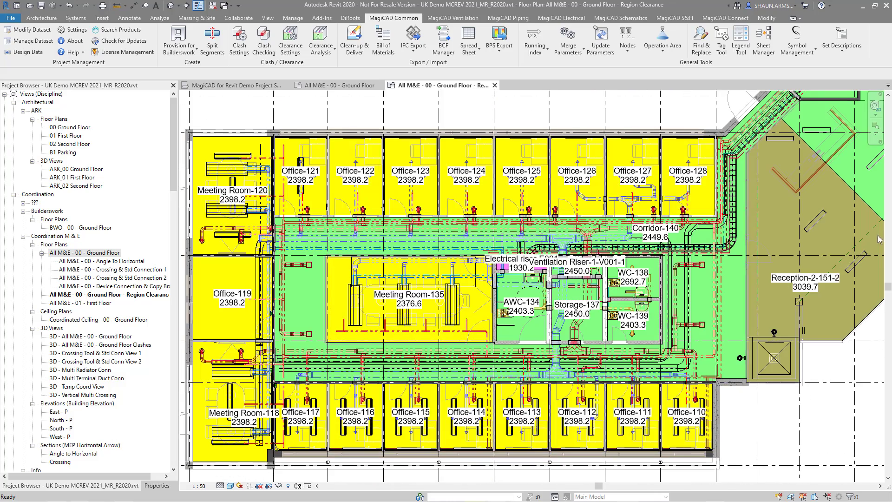
# - Examine the clearance analysis report, expanding Meeting Room-135 and Office-124 to list their objects below the expected height
pyautogui.moveTo(882, 2); pyautogui.dragTo(604, 134)
pyautogui.click(549, 197)
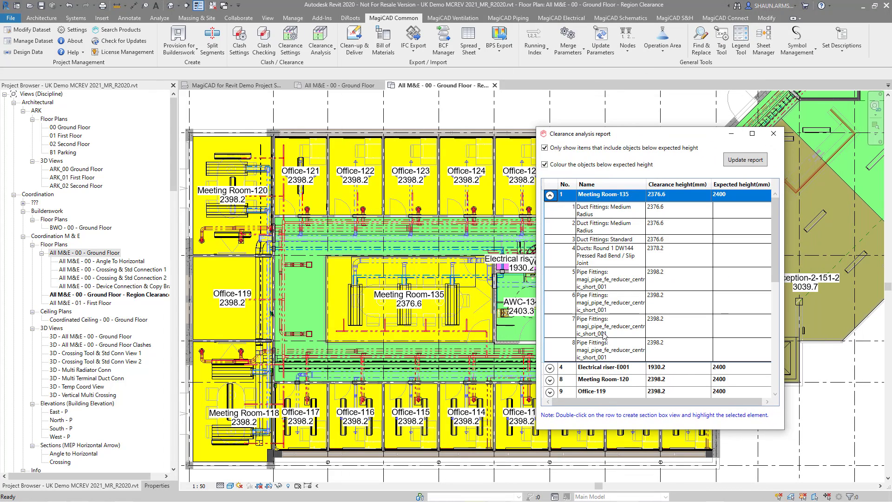
pyautogui.click(550, 196)
pyautogui.scroll(-1, 604, 321)
pyautogui.click(586, 289)
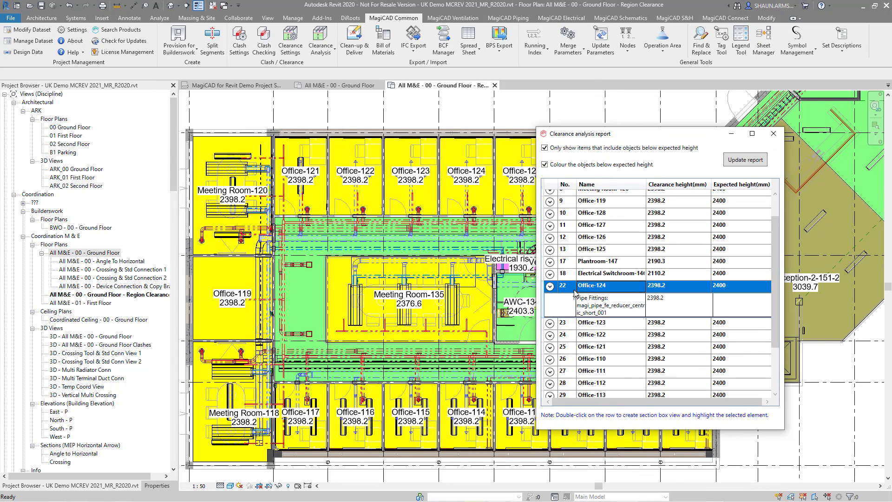
pyautogui.scroll(1, 603, 255)
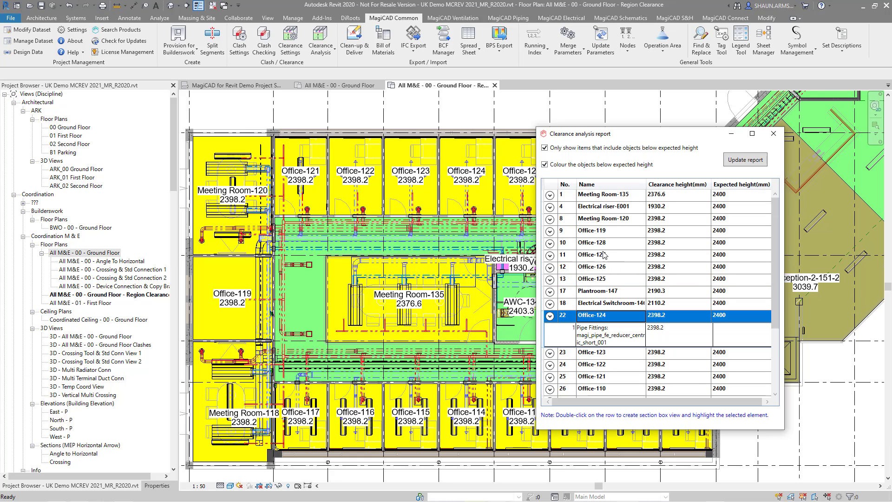
pyautogui.click(550, 196)
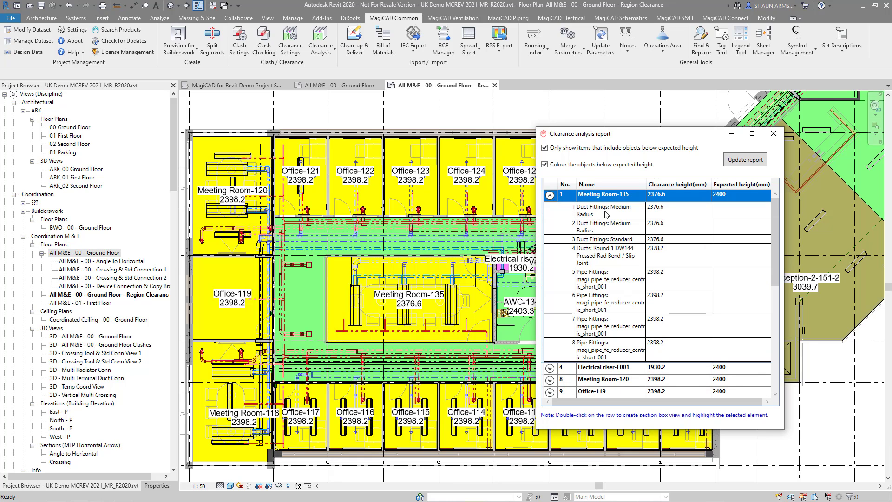
# - Open the section-box 3D view of Meeting Room-135's first medium radius duct fitting, inspect the services around it, and close the clearance report
pyautogui.doubleClick(605, 214)
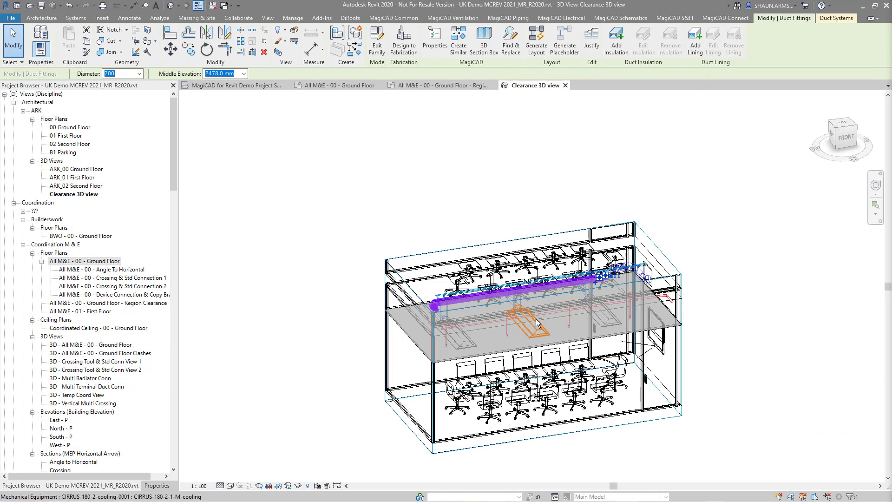
pyautogui.click(465, 304)
pyautogui.keyDown('shift'); pyautogui.moveTo(464, 304); pyautogui.dragTo(492, 307, button='middle'); pyautogui.keyUp('shift')
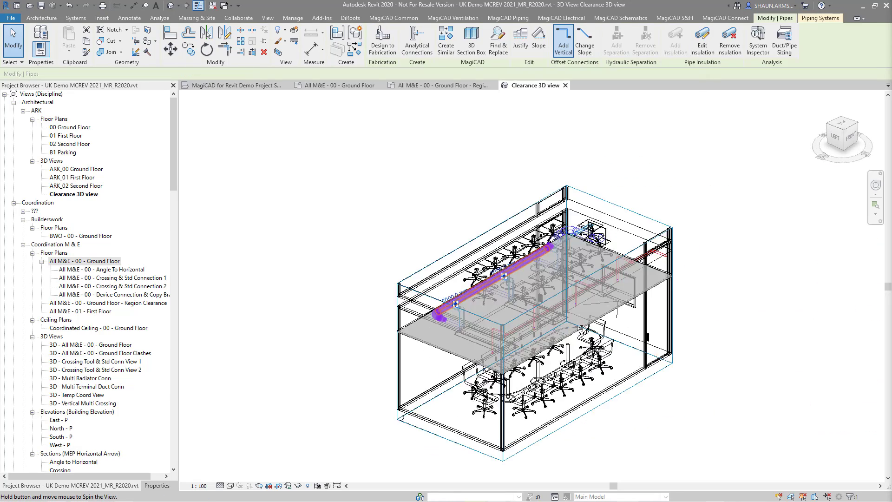
pyautogui.keyDown('shift'); pyautogui.moveTo(582, 328); pyautogui.dragTo(486, 329, button='middle'); pyautogui.keyUp('shift')
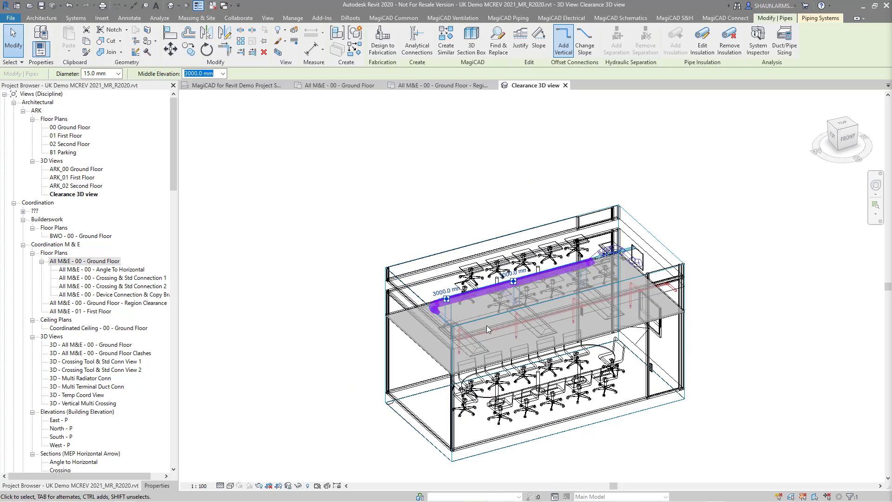
pyautogui.moveTo(891, 44); pyautogui.dragTo(521, 111)
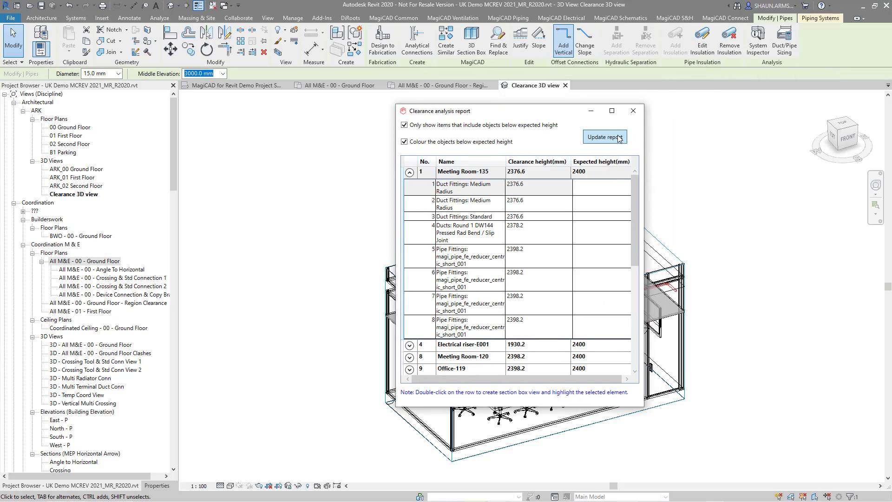
pyautogui.click(632, 110)
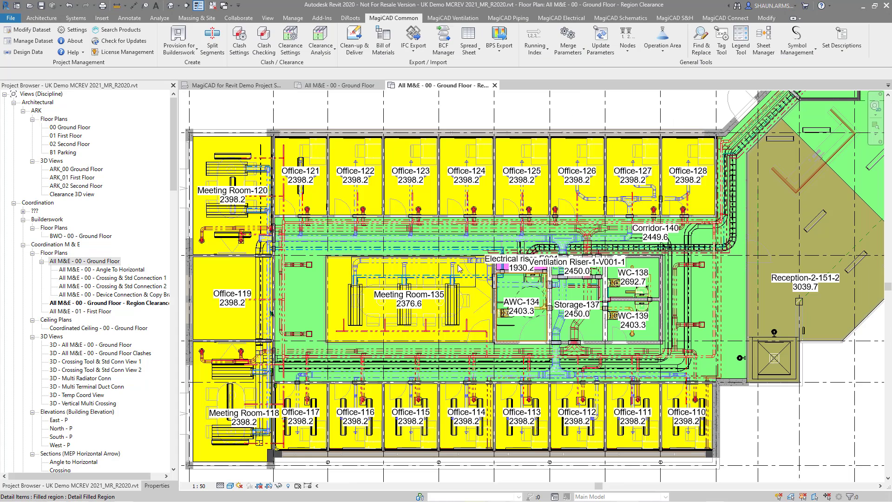
# - Draw a matching 200 mm diameter duct at 1600 mm middle elevation across the offices from Office-128 to Office-123
pyautogui.click(380, 265)
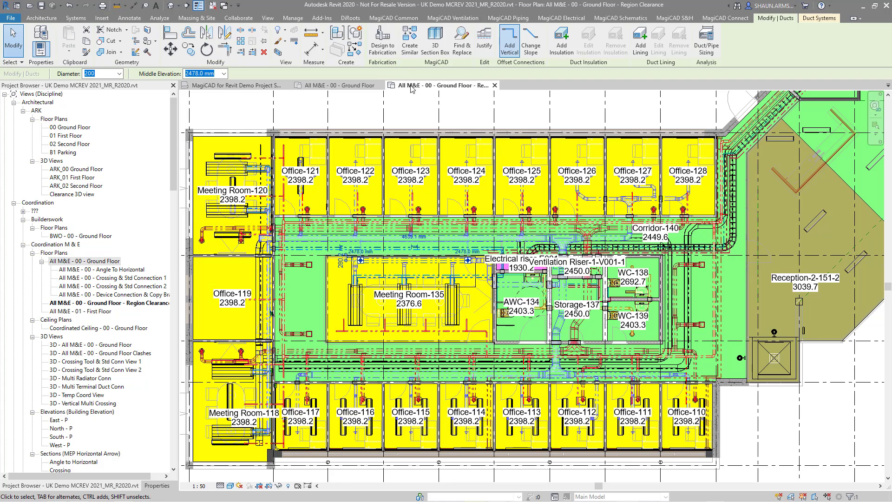
pyautogui.click(411, 47)
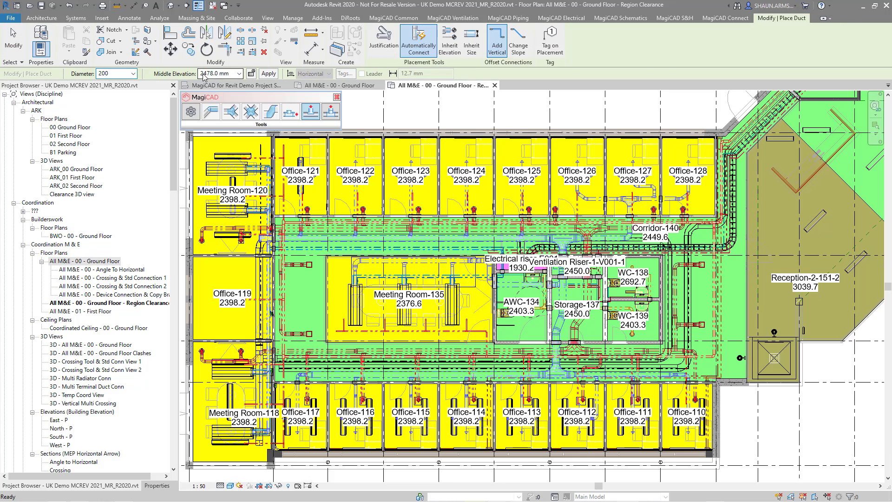
pyautogui.press('BackSpace')
pyautogui.write('1600')
pyautogui.press('Return')
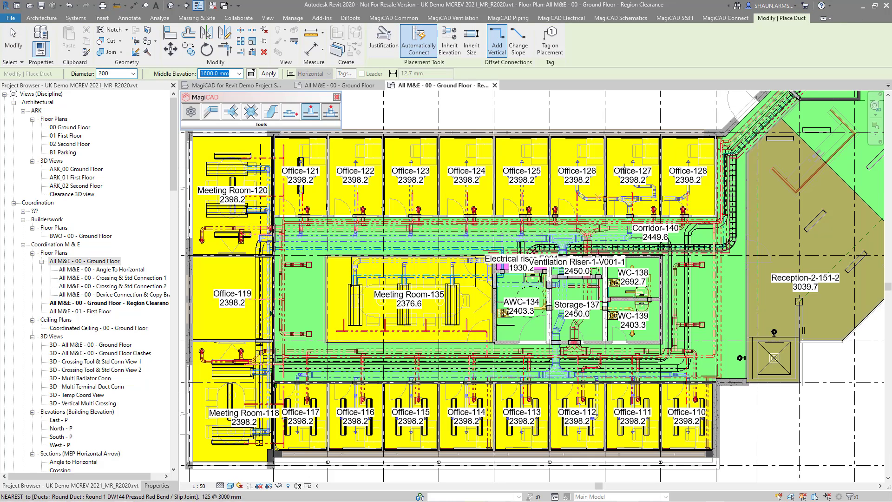
pyautogui.click(620, 149)
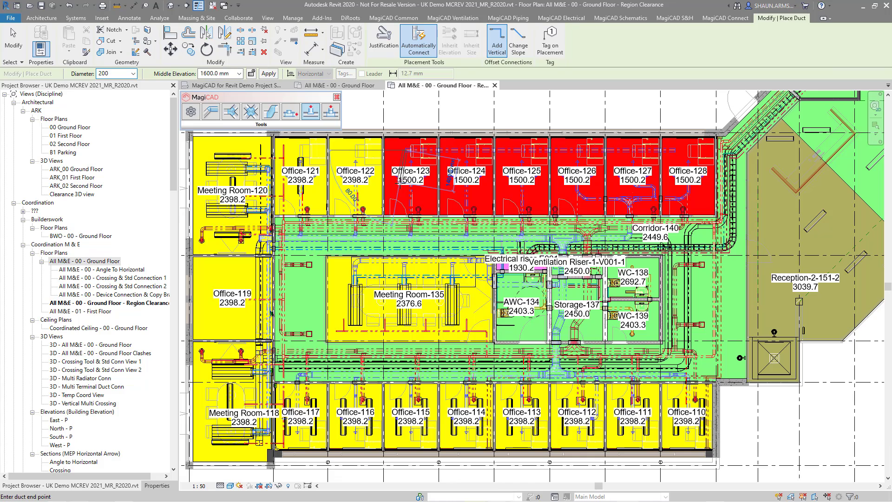
pyautogui.press('Escape')
pyautogui.press('Escape')
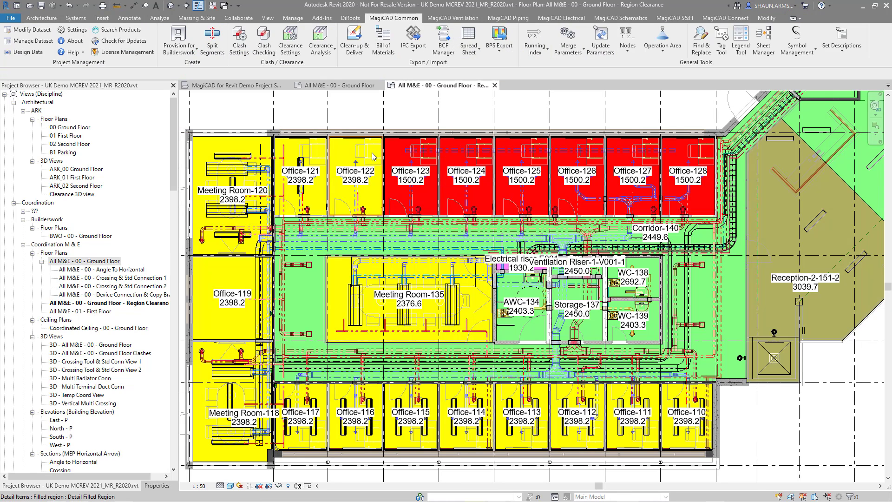
# - Run intelligent clearance analysis on the whole view with a 500 mm grid, and examine the coloured plan and height legend
pyautogui.click(320, 46)
pyautogui.click(325, 89)
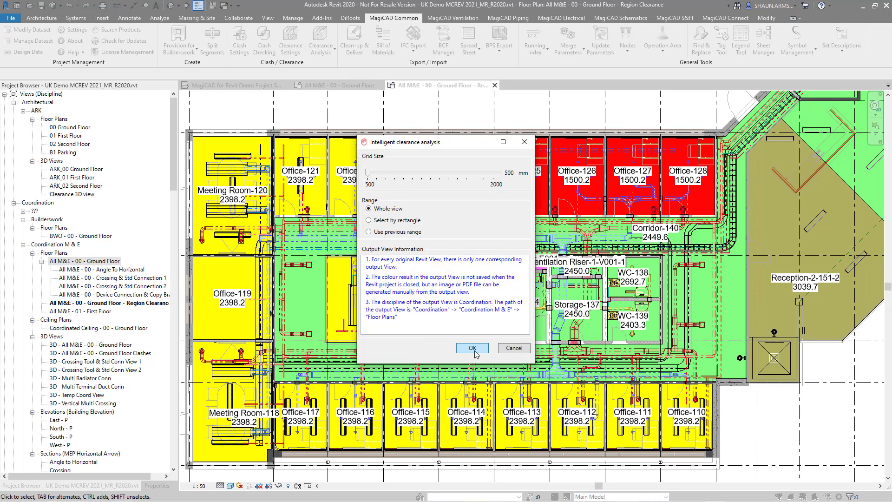
pyautogui.click(473, 348)
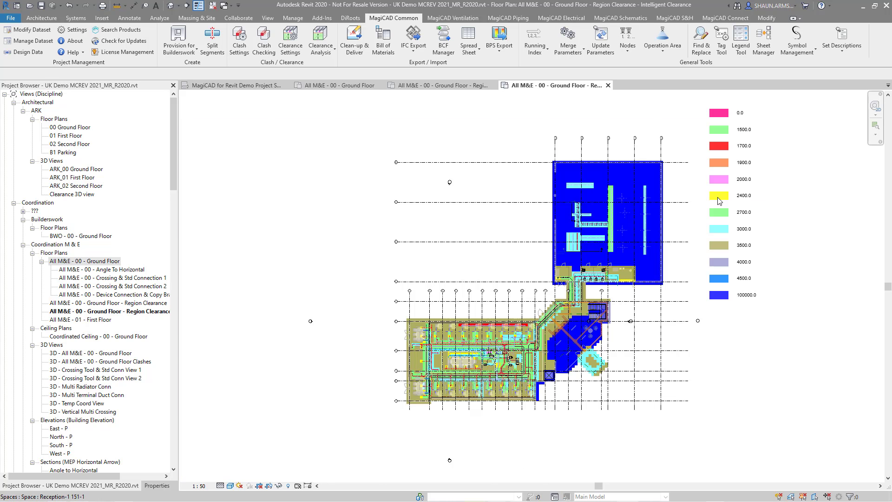
pyautogui.scroll(5, 603, 243)
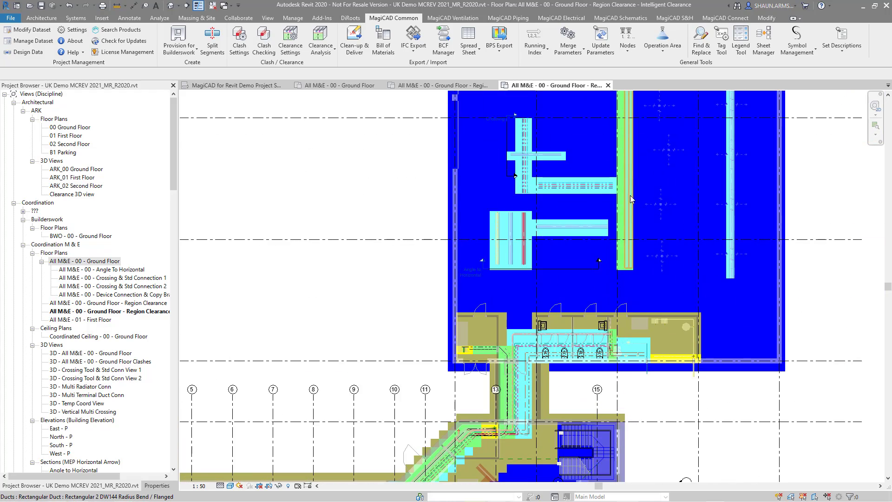
pyautogui.scroll(-5, 548, 227)
pyautogui.scroll(5, 390, 412)
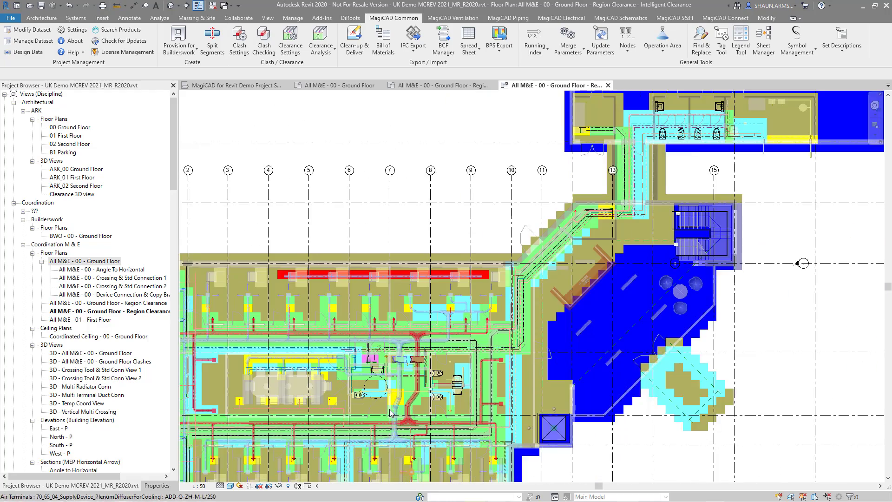
pyautogui.scroll(-5, 272, 325)
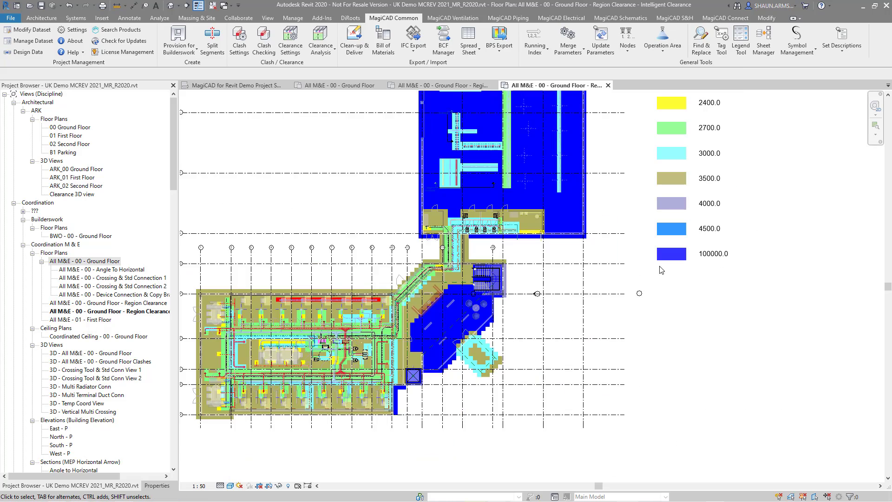
pyautogui.scroll(-3, 662, 270)
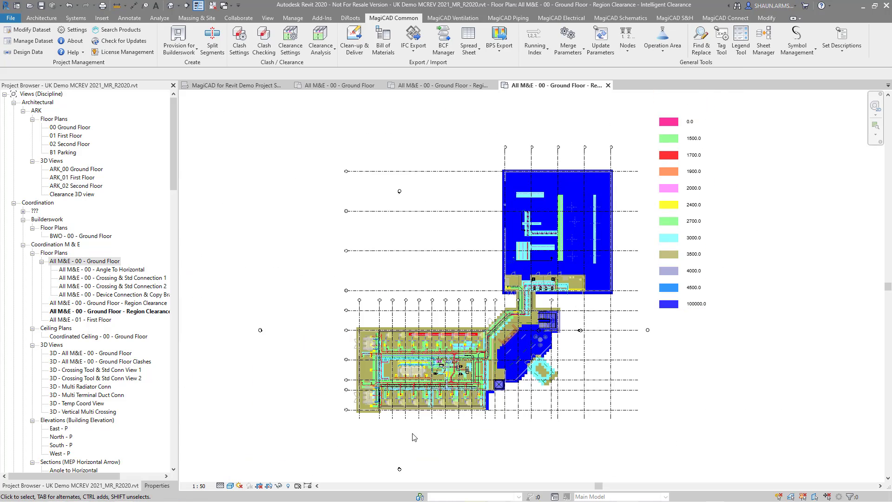
pyautogui.scroll(5, 409, 391)
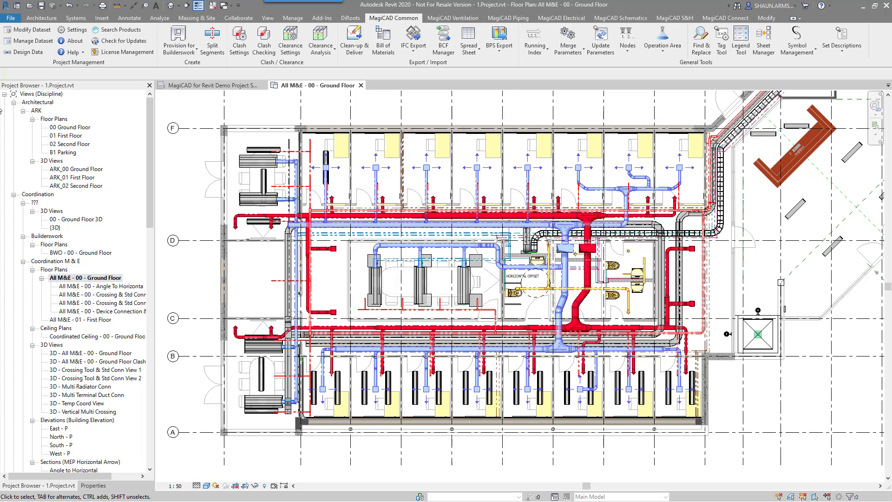
# - Review the project's view list, then inspect the type parameters and identity data of the second office's ADD-Q-ZH-M-L/250 supply diffuser
pyautogui.scroll(-7, 124, 145)
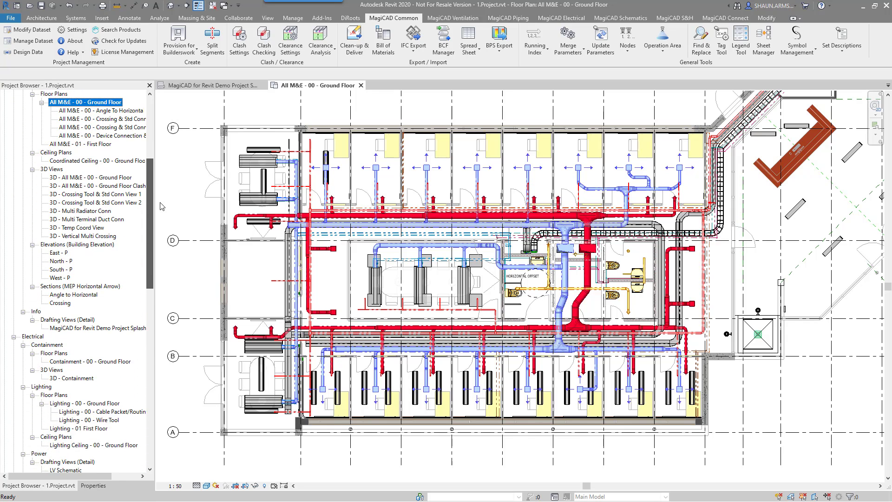
pyautogui.moveTo(166, 186); pyautogui.dragTo(165, 132)
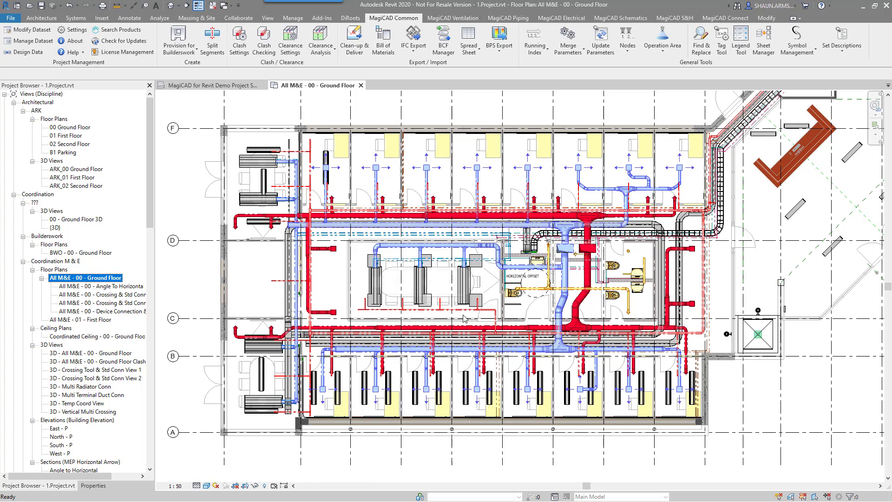
pyautogui.click(377, 170)
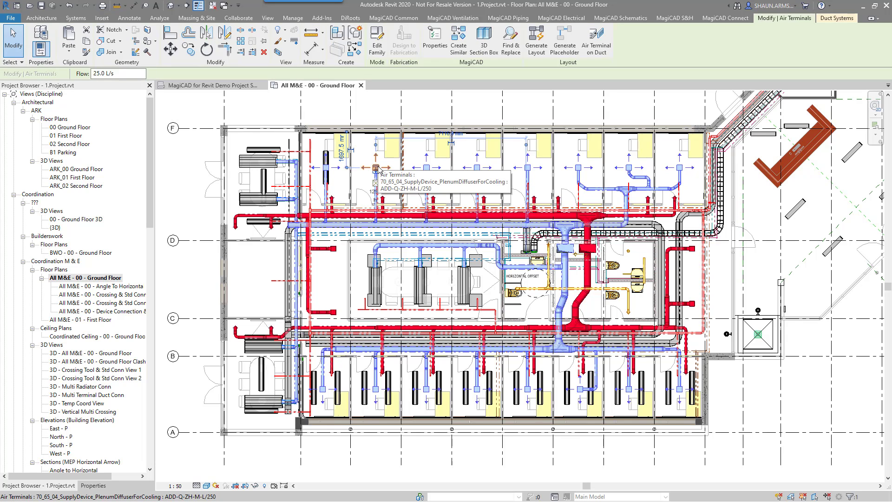
pyautogui.click(93, 485)
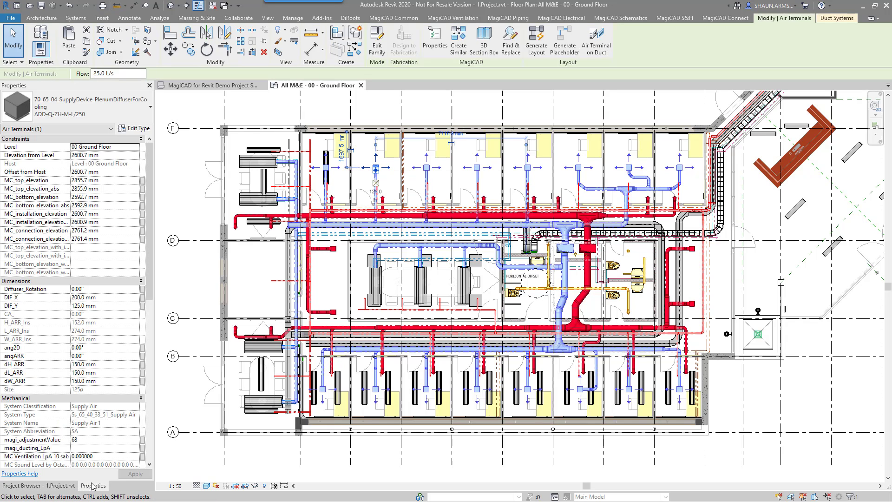
pyautogui.click(133, 129)
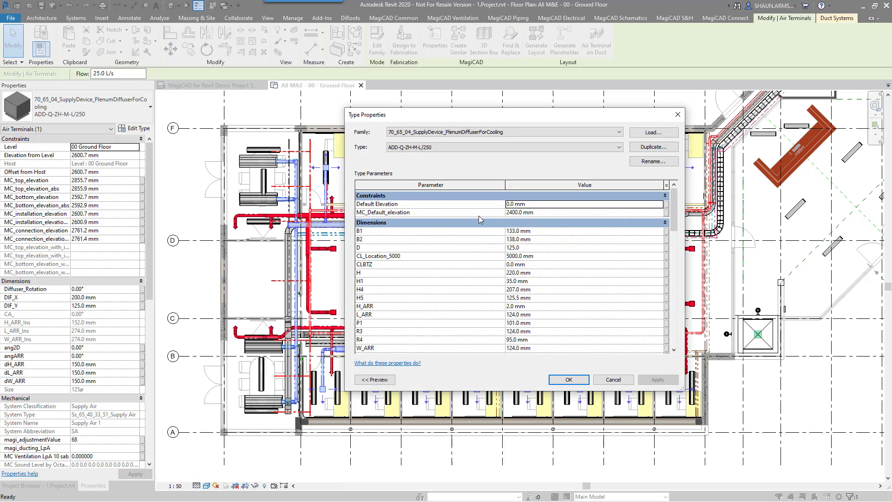
pyautogui.moveTo(672, 211); pyautogui.dragTo(672, 265)
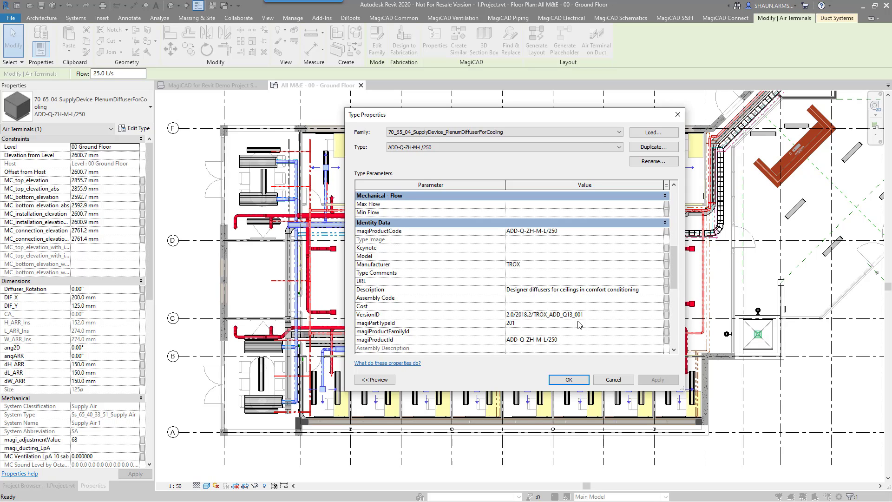
pyautogui.click(578, 383)
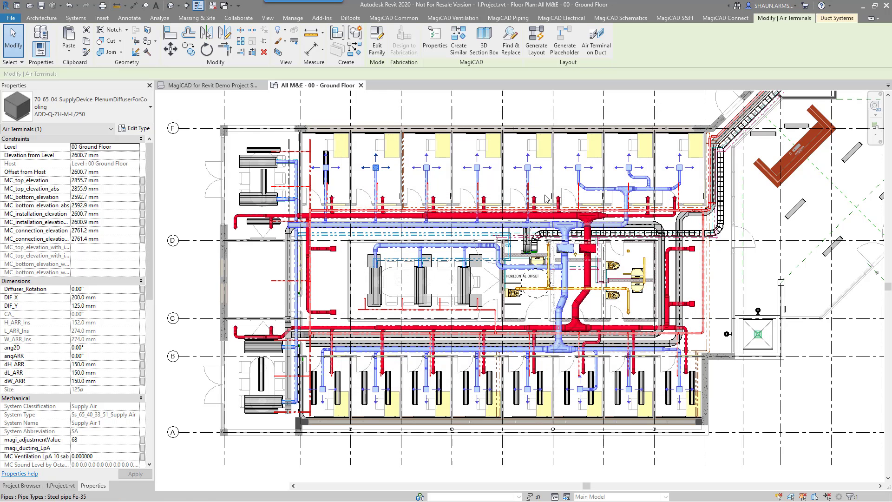
# - Start Clean-up and Deliver despite unsaved changes, and enable the Audit, Delete revisions and Compact file options
pyautogui.click(395, 18)
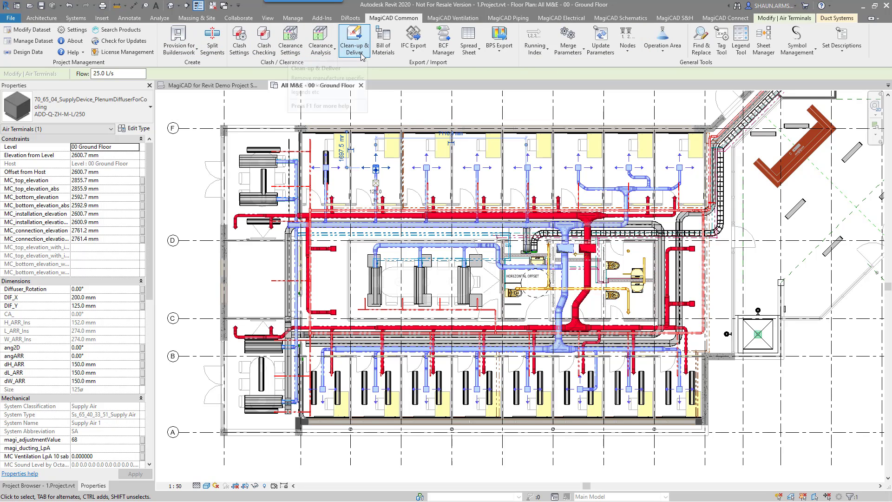
pyautogui.click(364, 54)
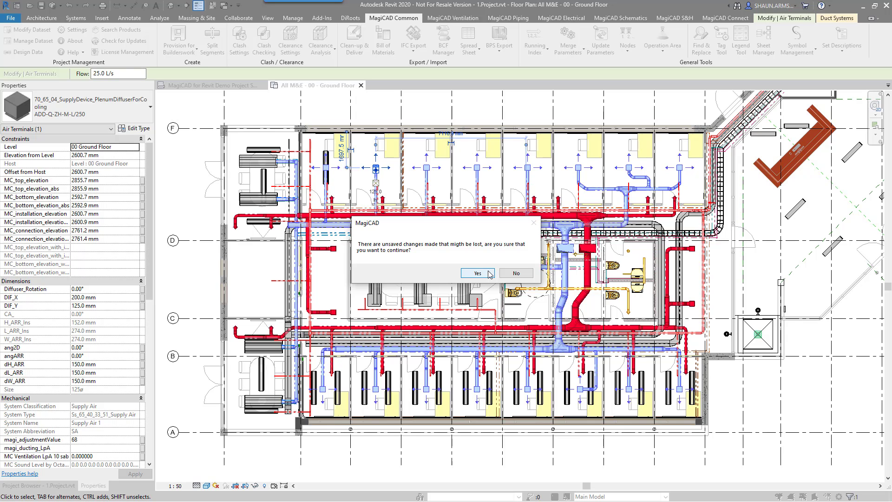
pyautogui.click(478, 273)
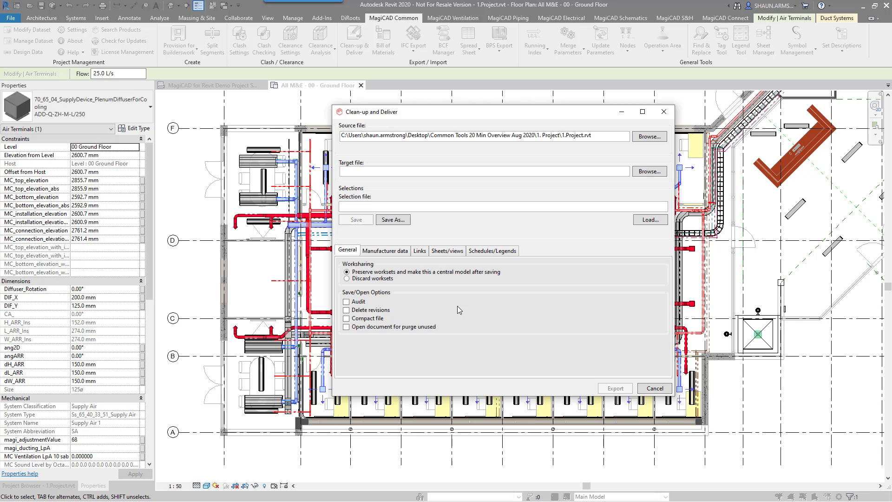
pyautogui.click(347, 318)
pyautogui.click(347, 310)
pyautogui.click(346, 302)
# - Keep all categories for manufacturer data clean-up, and enable removing manufacturer data, renaming family and type names, and removing URL links
pyautogui.click(392, 251)
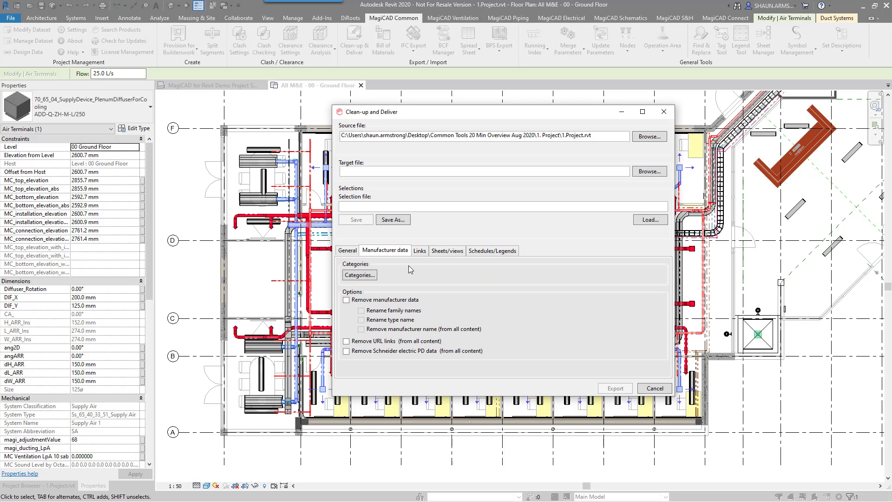
pyautogui.click(374, 275)
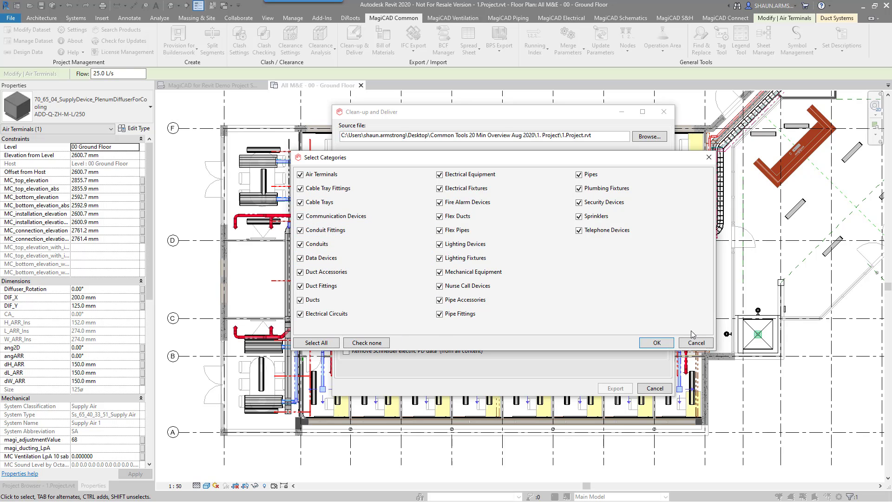
pyautogui.click(658, 342)
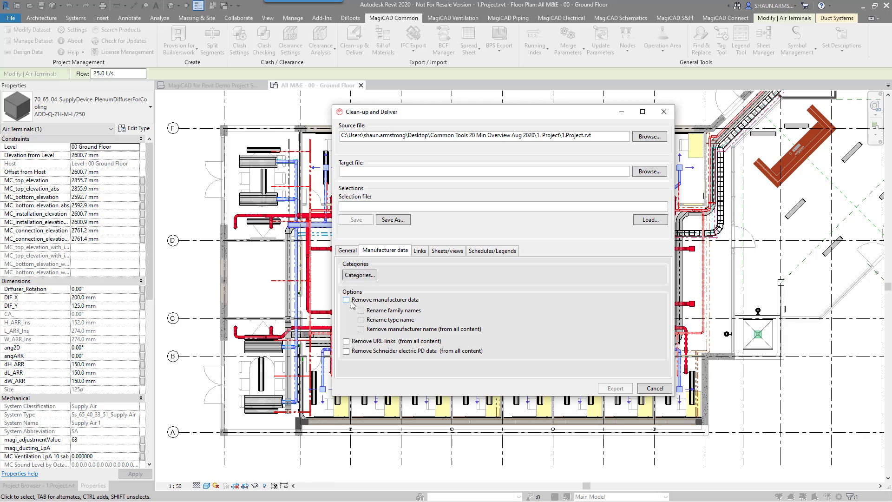
pyautogui.click(346, 300)
pyautogui.click(361, 310)
pyautogui.click(361, 319)
pyautogui.click(346, 342)
# - Review the links available for export and the link type filter options
pyautogui.click(420, 251)
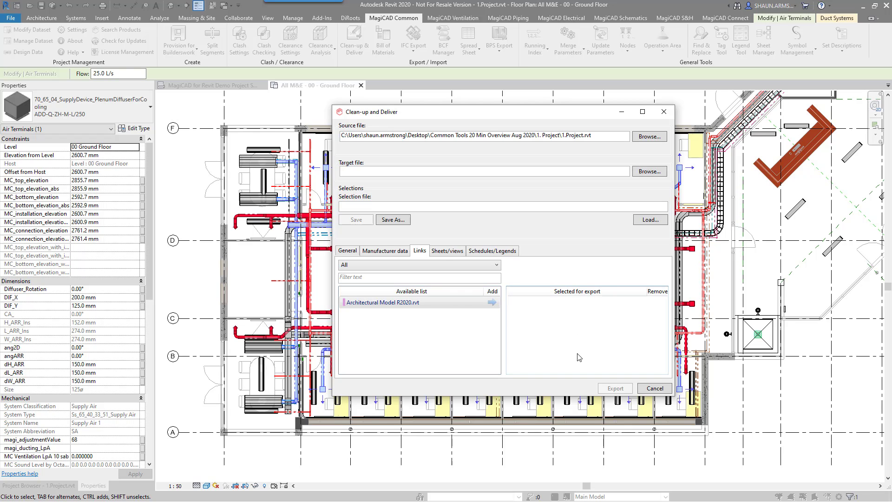
pyautogui.click(437, 266)
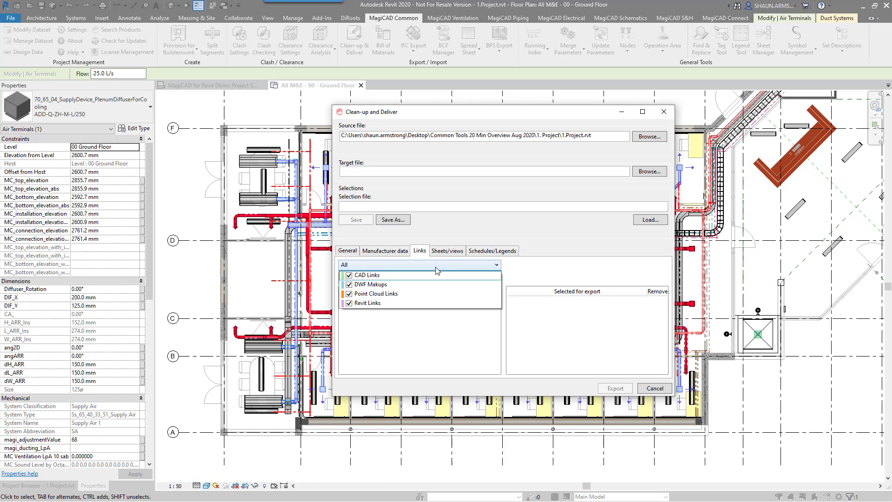
pyautogui.click(437, 267)
# - Add 00 - Ground Floor 3D and ARK_00 Ground Floor to the views selected for export, and review the view type filter options
pyautogui.click(447, 250)
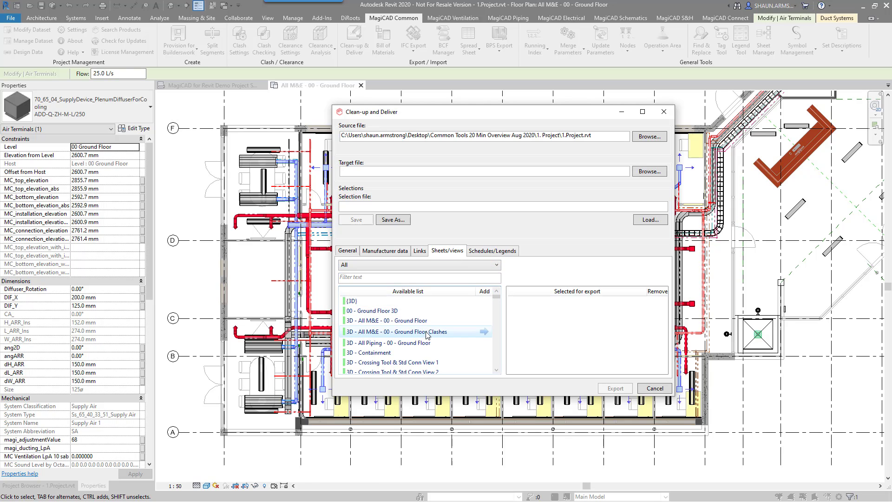
pyautogui.click(484, 313)
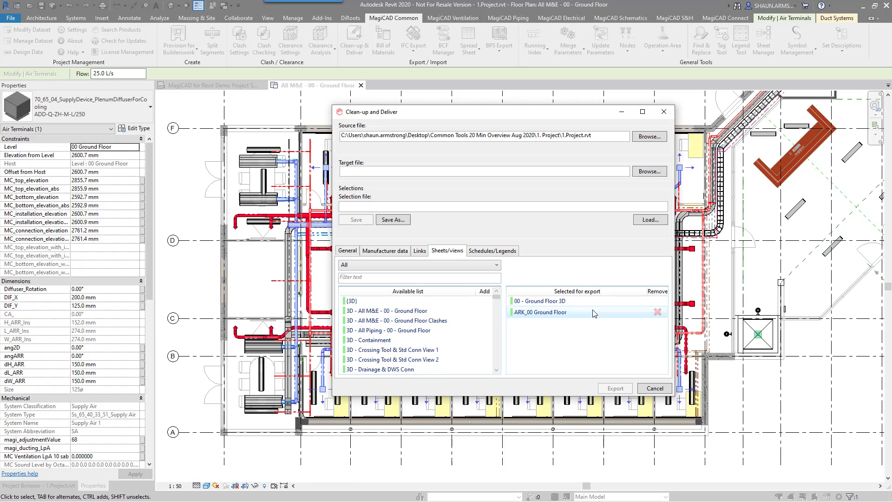
pyautogui.click(437, 267)
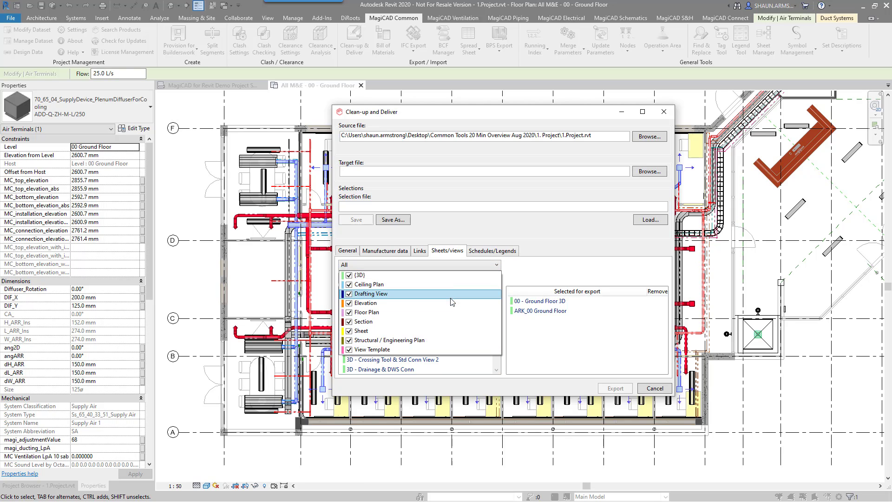
pyautogui.click(527, 269)
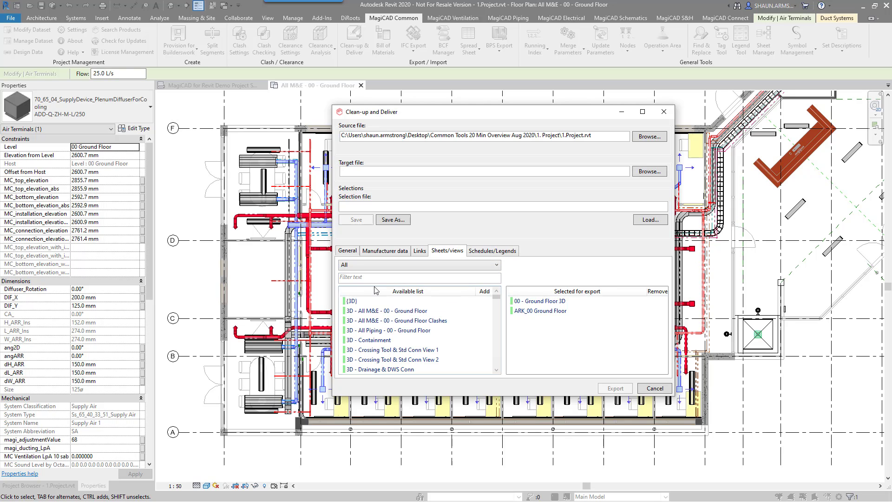
# - Filter the available sheets and views by "vent", and open the schedules and legends selection
pyautogui.click(359, 279)
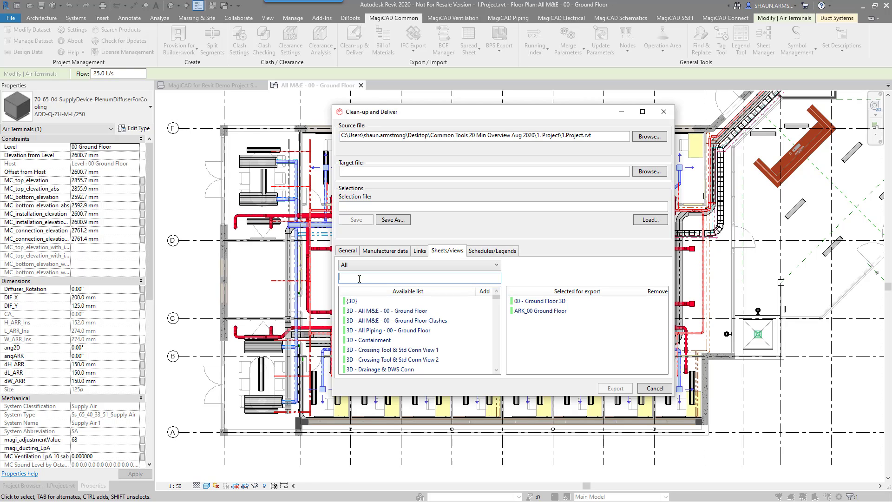
pyautogui.write('vent')
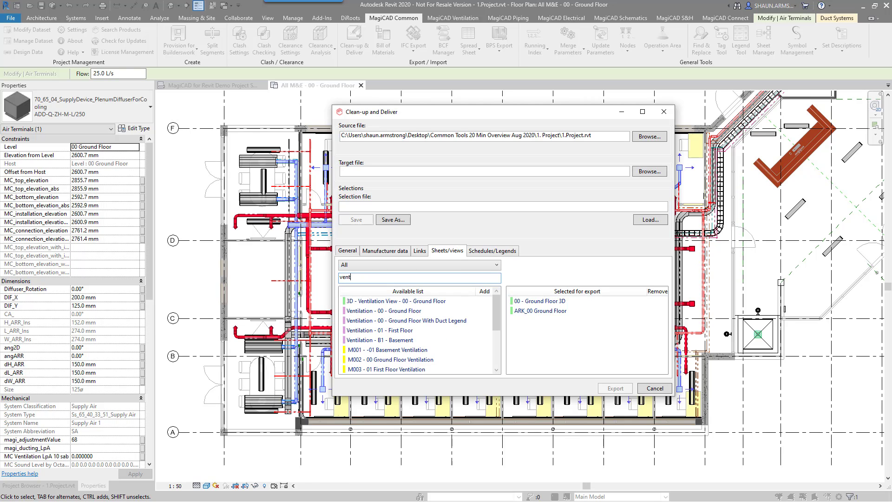
pyautogui.click(490, 253)
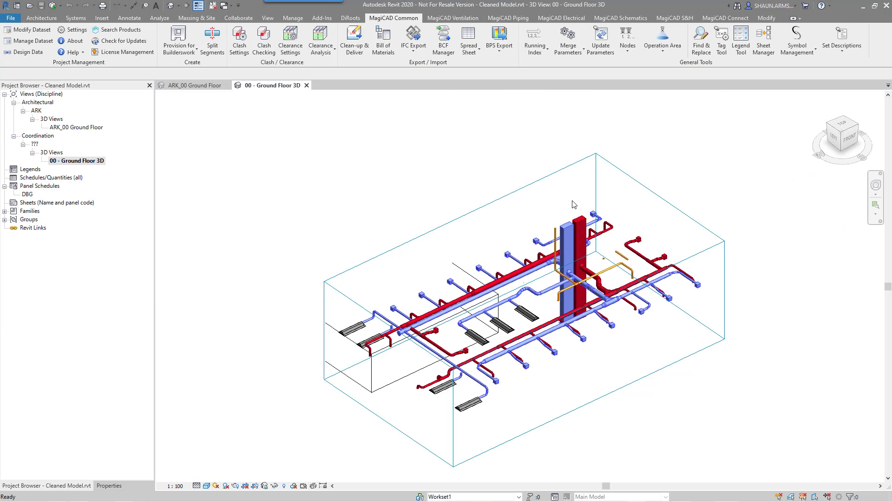
# - In the cleaned model's 00 - Ground Floor 3D view, inspect a supply air terminal's type parameters and identity data
pyautogui.click(393, 311)
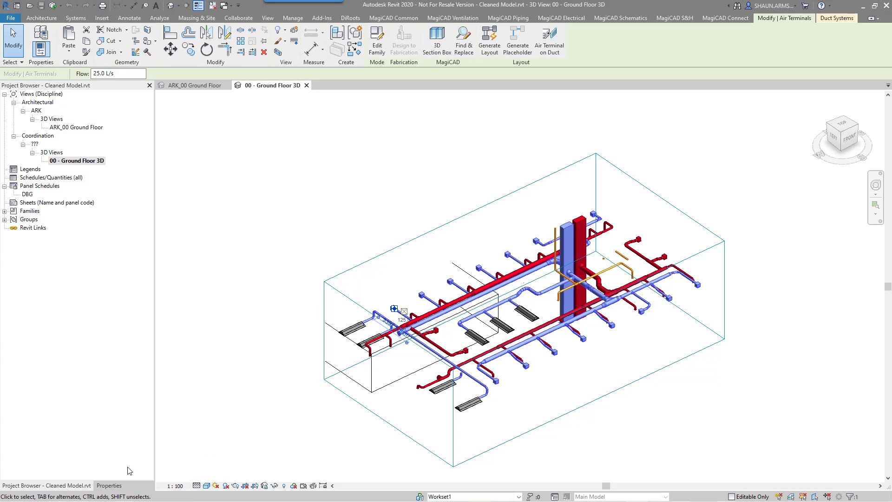
pyautogui.click(109, 485)
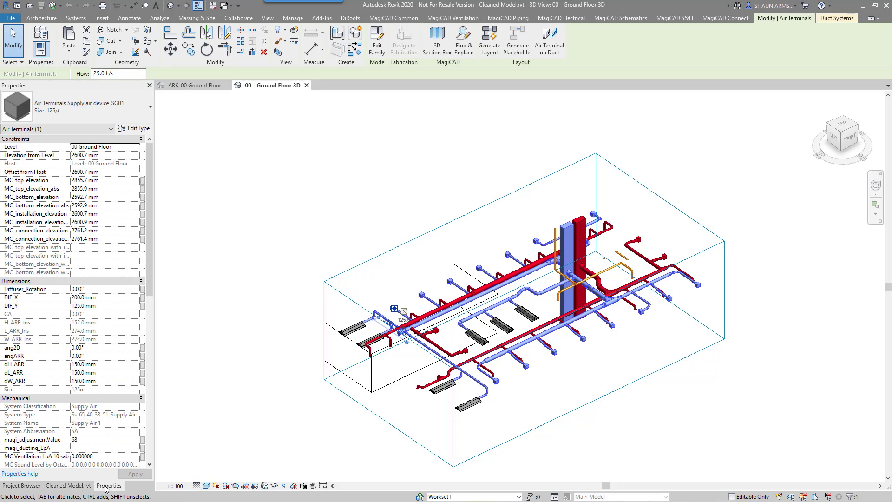
pyautogui.click(130, 130)
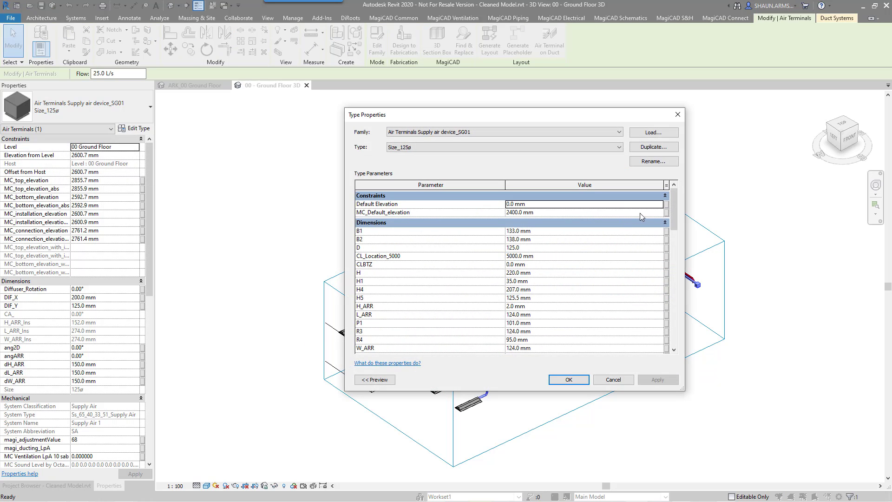
pyautogui.moveTo(675, 212); pyautogui.dragTo(669, 269)
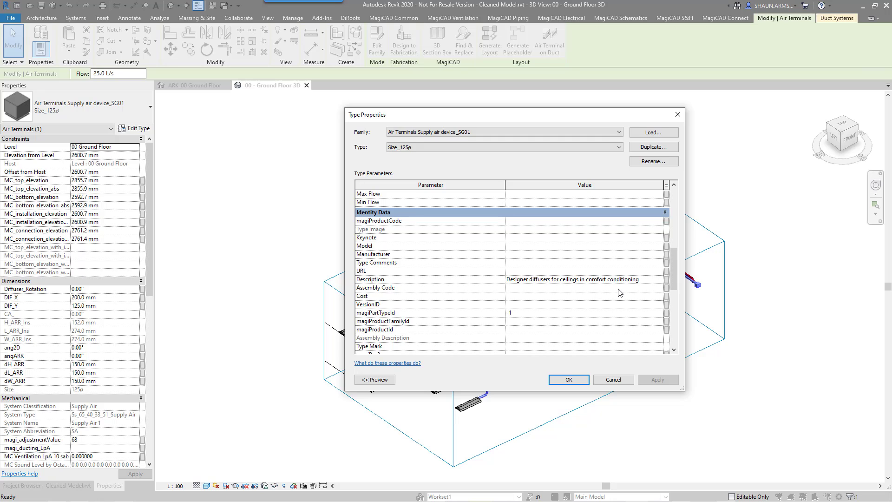
pyautogui.moveTo(675, 277); pyautogui.dragTo(643, 304)
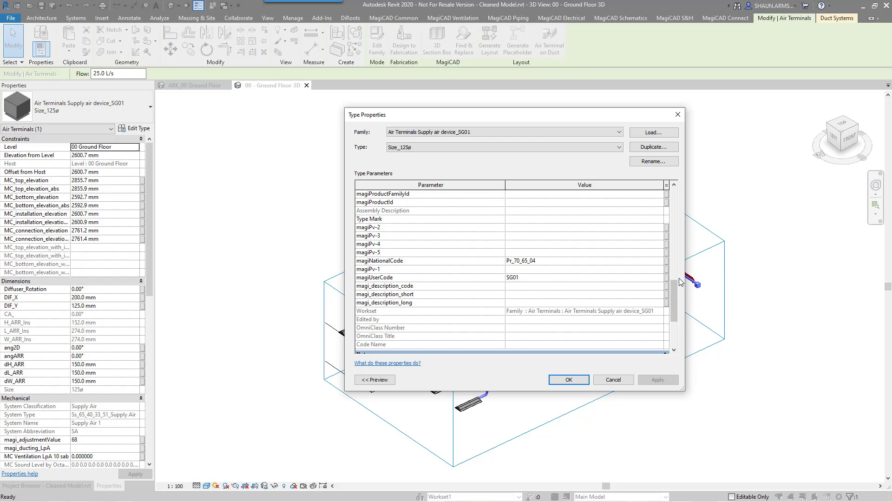
pyautogui.moveTo(675, 292); pyautogui.dragTo(674, 322)
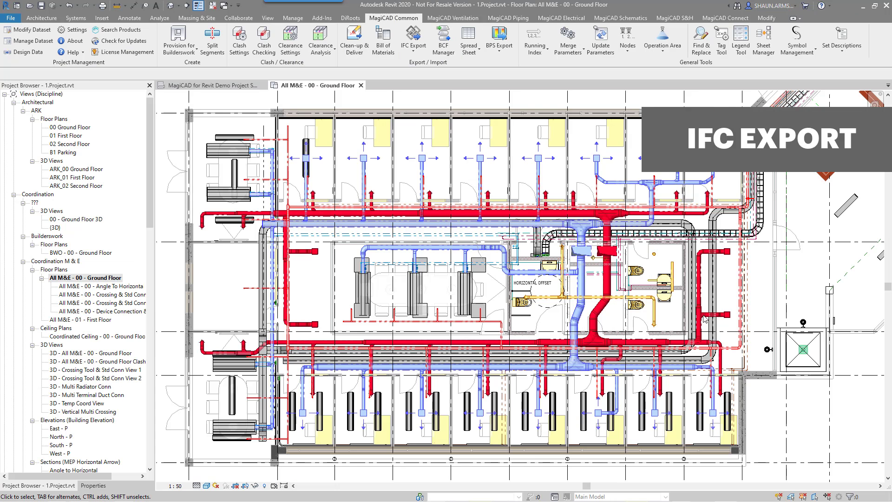
# - Open MagiCAD Pset_AirTerminal in the Property Set Manager and review the IFC part types assigned to it
pyautogui.click(419, 55)
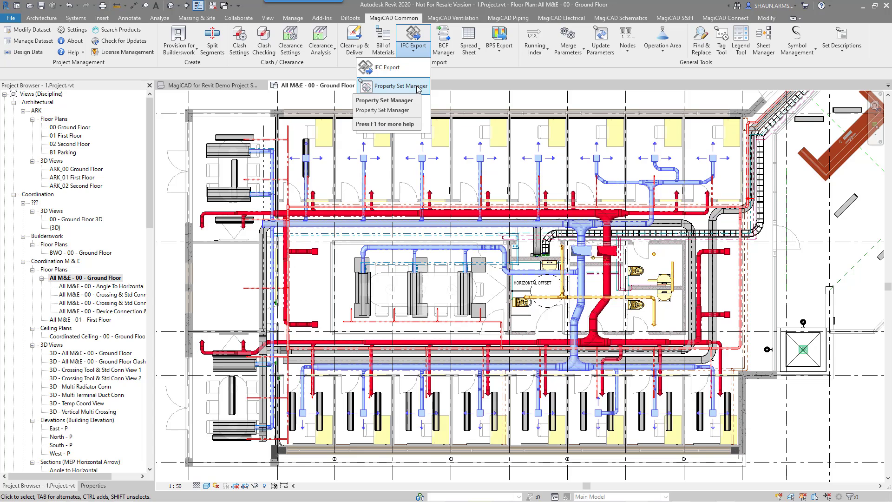
pyautogui.click(400, 86)
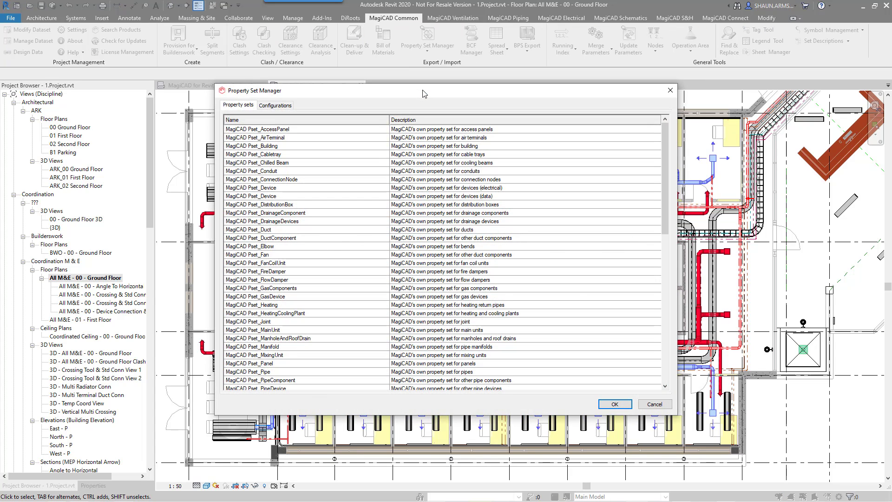
pyautogui.doubleClick(346, 138)
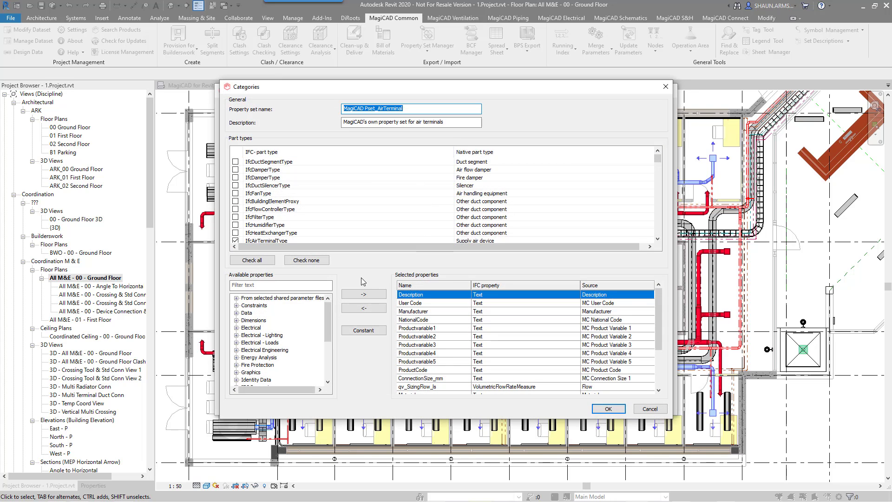
pyautogui.scroll(-3, 300, 209)
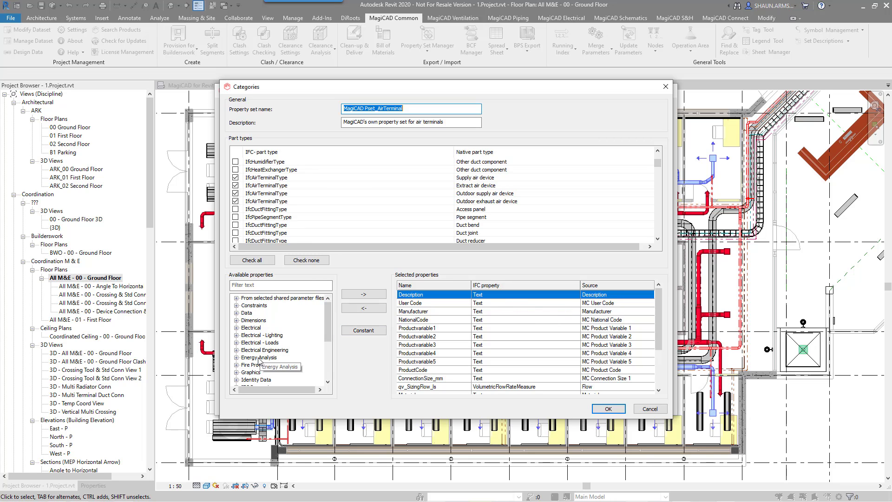
# - Filter the air terminal property set's available properties by "cobie", browse the COBie parameters, and accept the property set
pyautogui.click(268, 285)
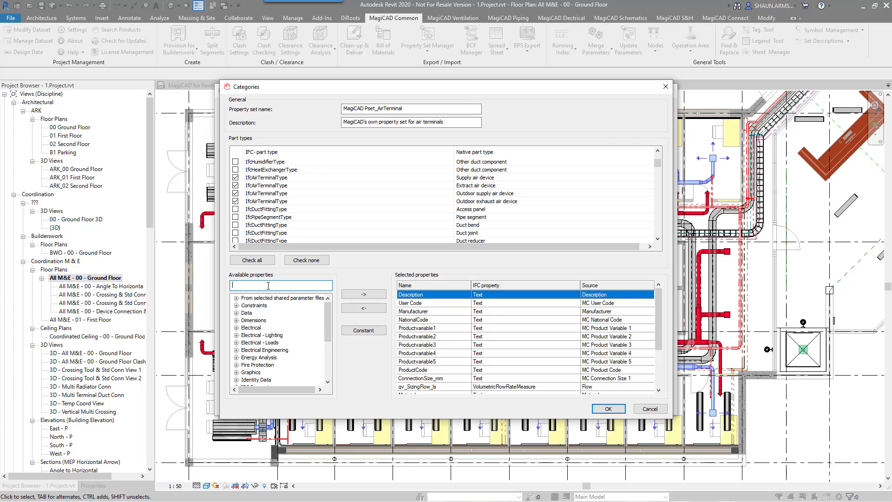
pyautogui.write('cobie')
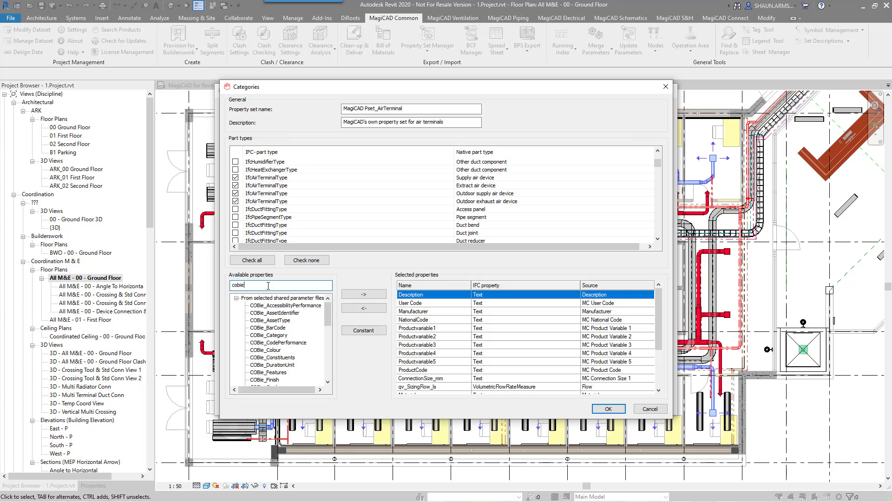
pyautogui.moveTo(328, 318); pyautogui.dragTo(331, 346)
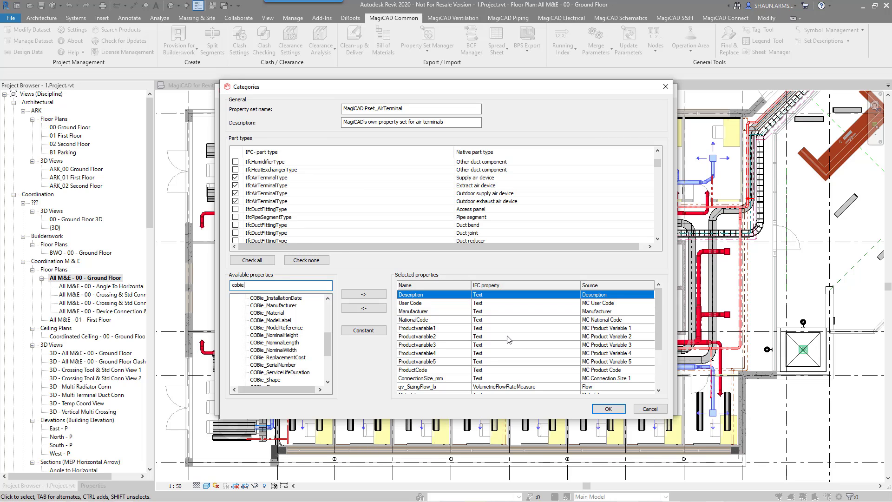
pyautogui.click(607, 411)
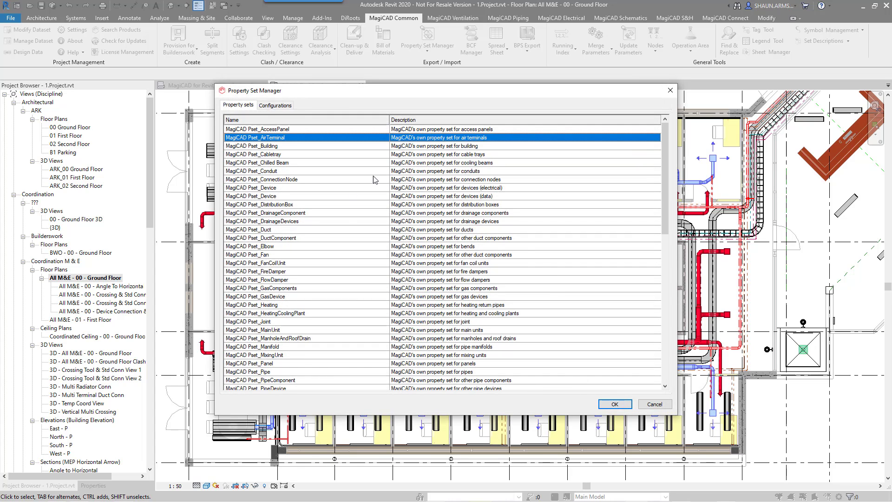
# - Review the property sets in the Ifc 2x3 (Electrical), Ifc4 (Electrical) and MagiCAD Property Sets configurations, and close the manager
pyautogui.click(279, 107)
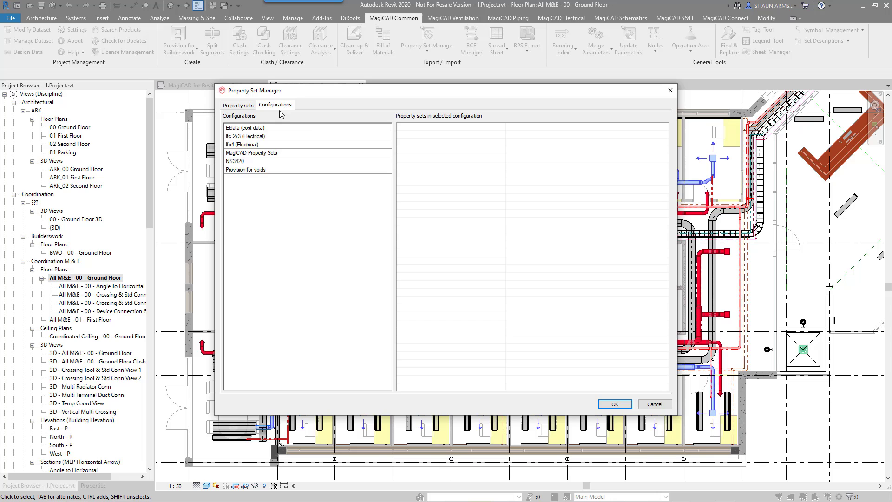
pyautogui.click(269, 136)
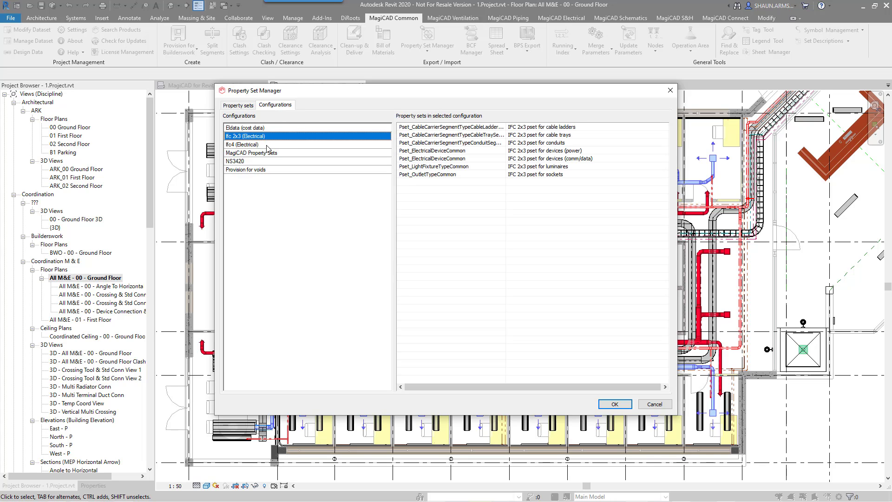
pyautogui.click(268, 145)
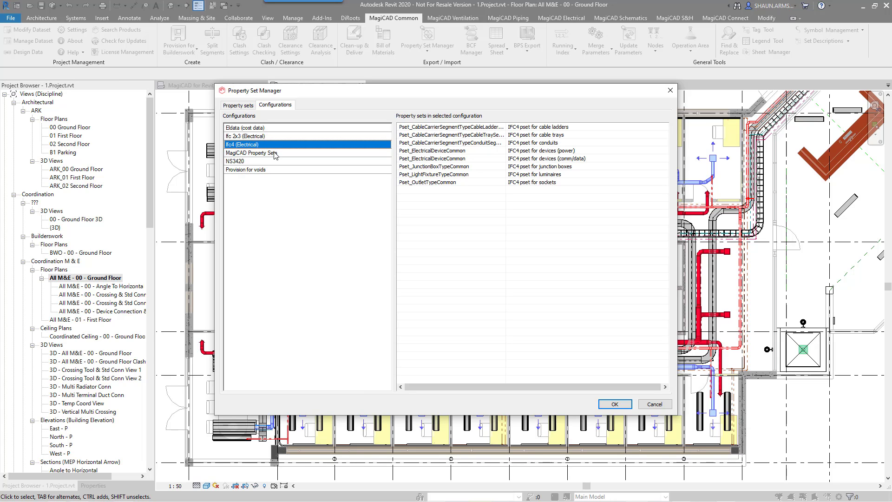
pyautogui.click(275, 155)
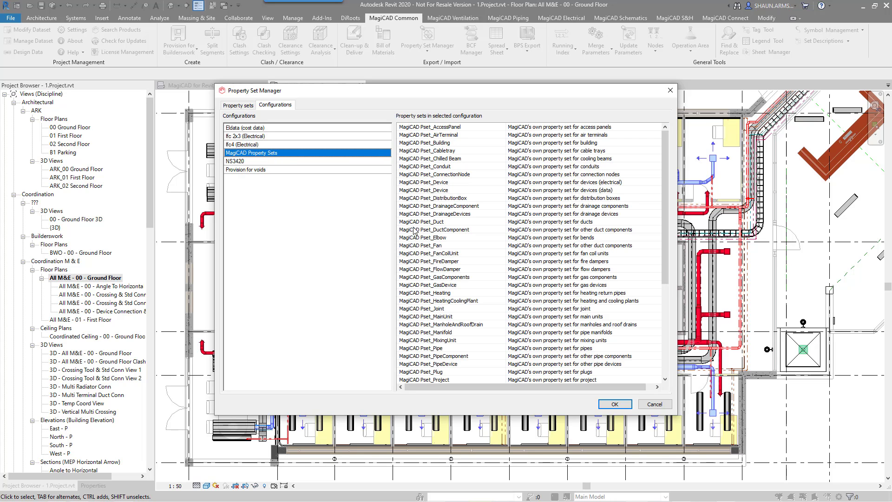
pyautogui.click(615, 404)
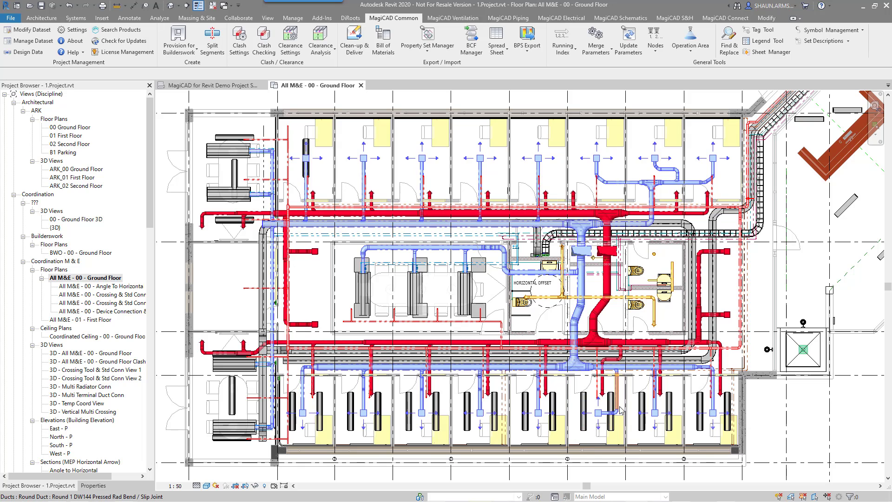
# - Open the IFC Exporter and go to the option for reading storey mapping data from an IFC file
pyautogui.click(426, 54)
pyautogui.click(437, 71)
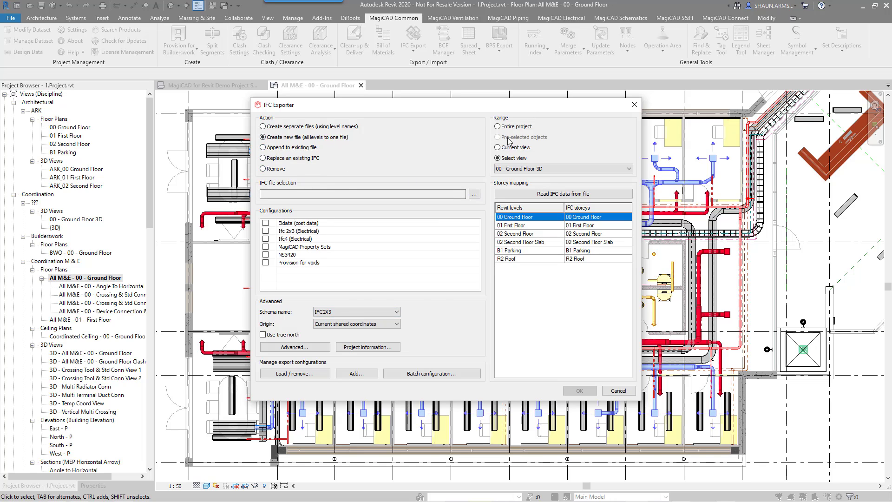
pyautogui.click(564, 196)
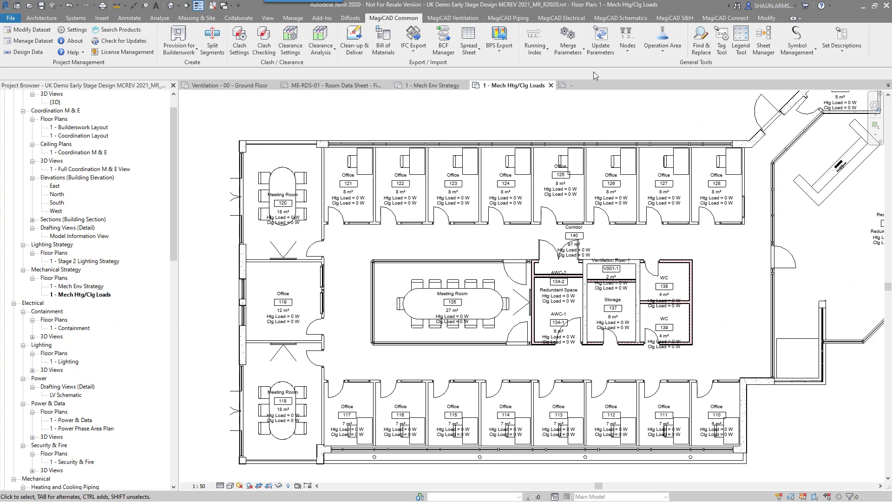
# - Export the current view's spaces with their selected heating and cooling load parameters to a spreadsheet, and open it in Excel
pyautogui.click(474, 57)
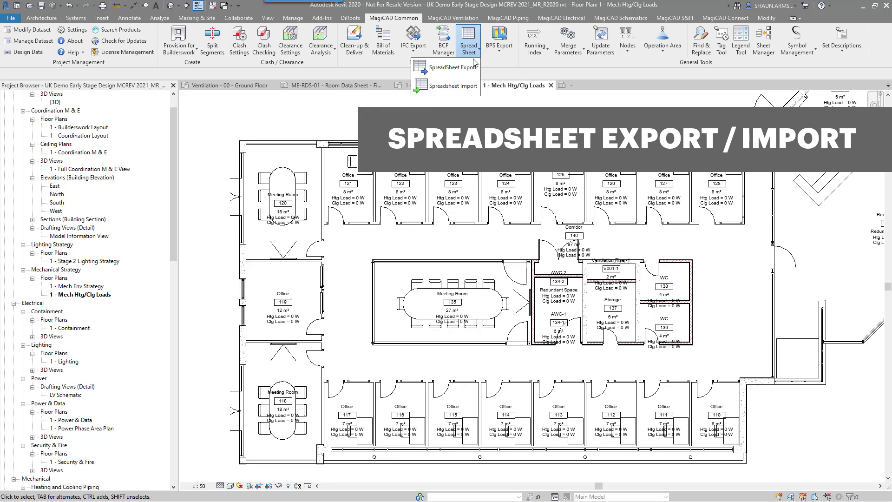
pyautogui.click(476, 70)
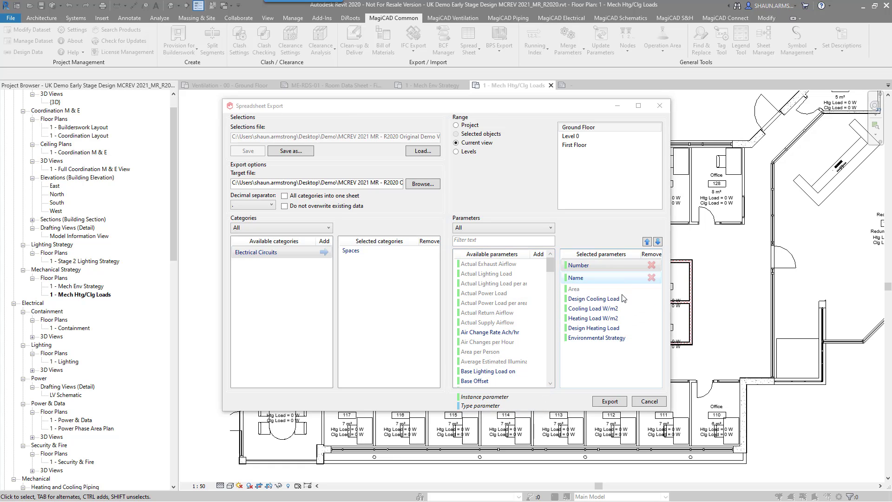
pyautogui.click(622, 401)
pyautogui.click(451, 276)
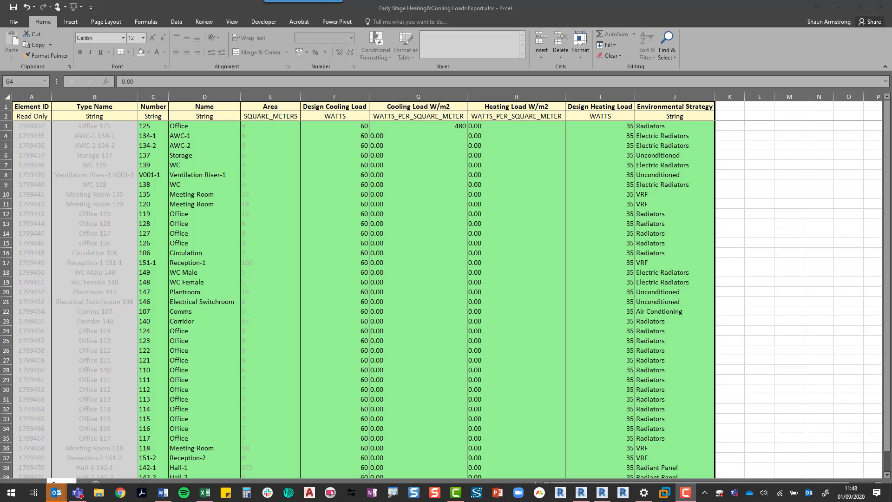
# - Replace the first space's Heating Load W/m2 value in H3 with the formula =I3*E3
pyautogui.click(448, 126)
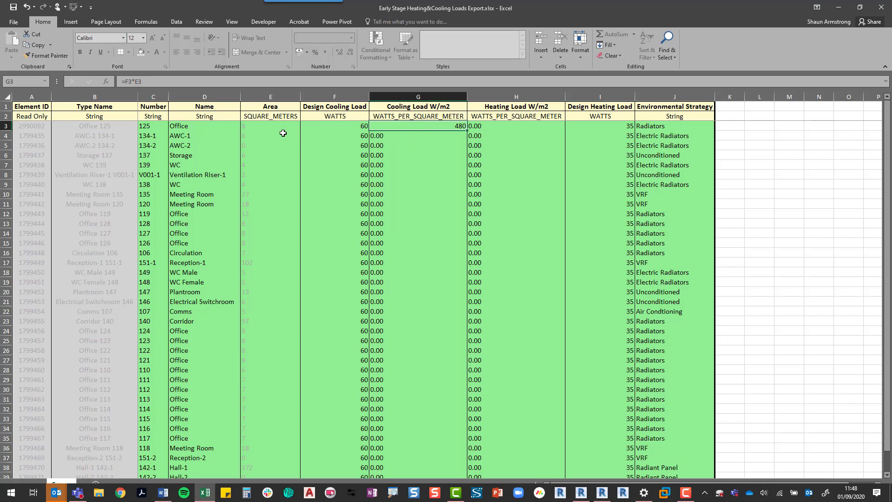
pyautogui.click(537, 126)
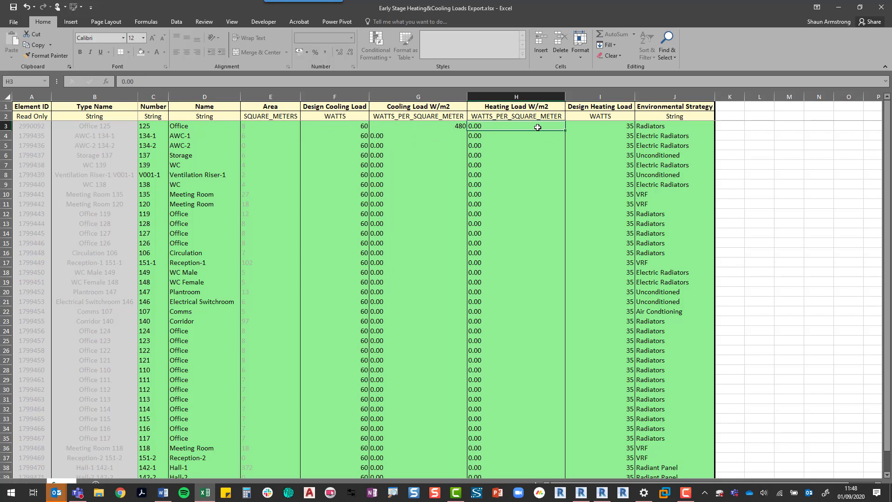
pyautogui.press('BackSpace')
pyautogui.write('=')
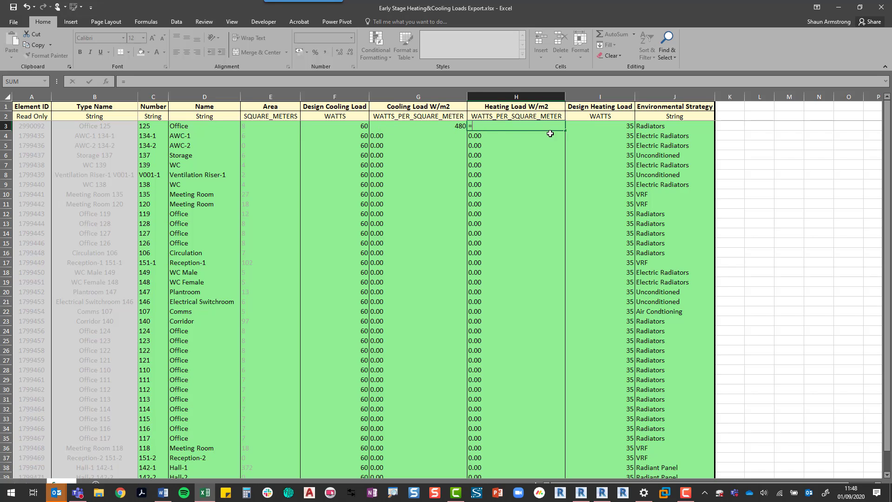
pyautogui.click(583, 126)
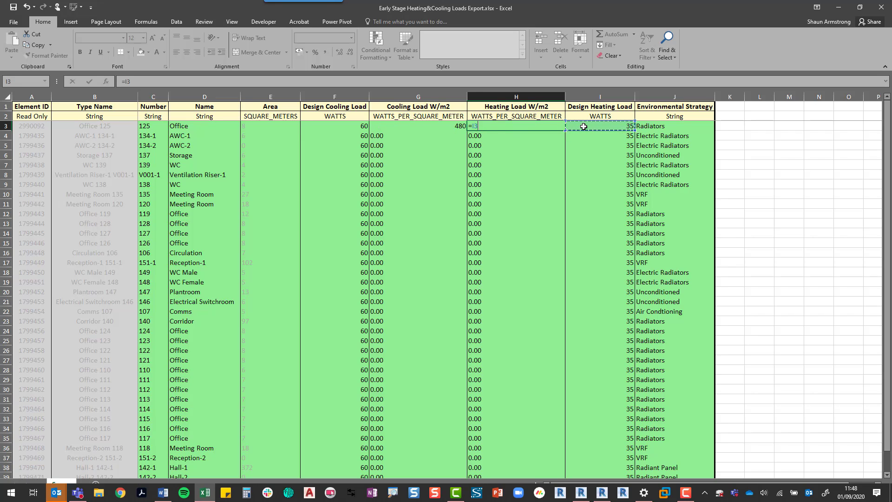
pyautogui.write('*')
pyautogui.write('E3')
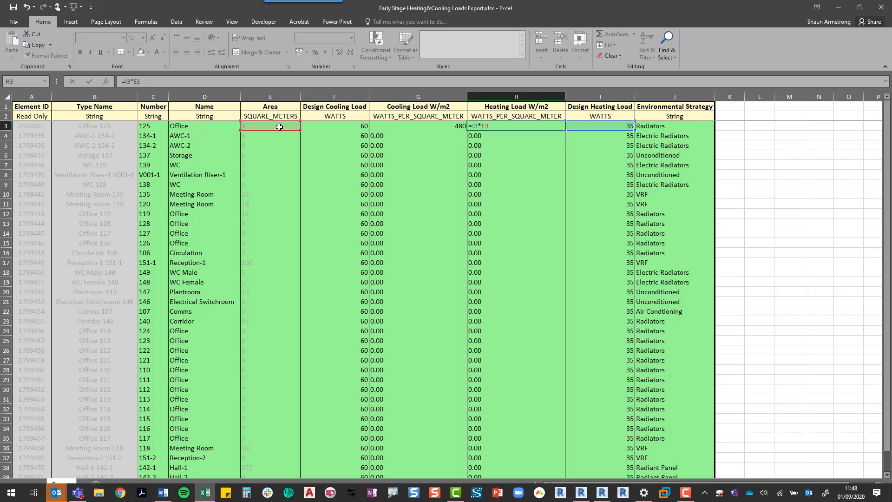
pyautogui.press('Return')
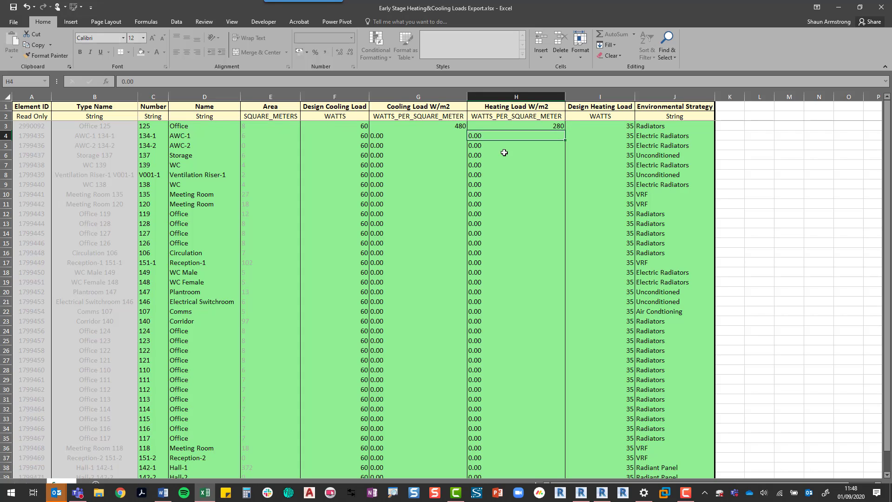
# - Fill the cooling and heating load formulas from G3:H3 down to row 39
pyautogui.moveTo(437, 122); pyautogui.dragTo(508, 127)
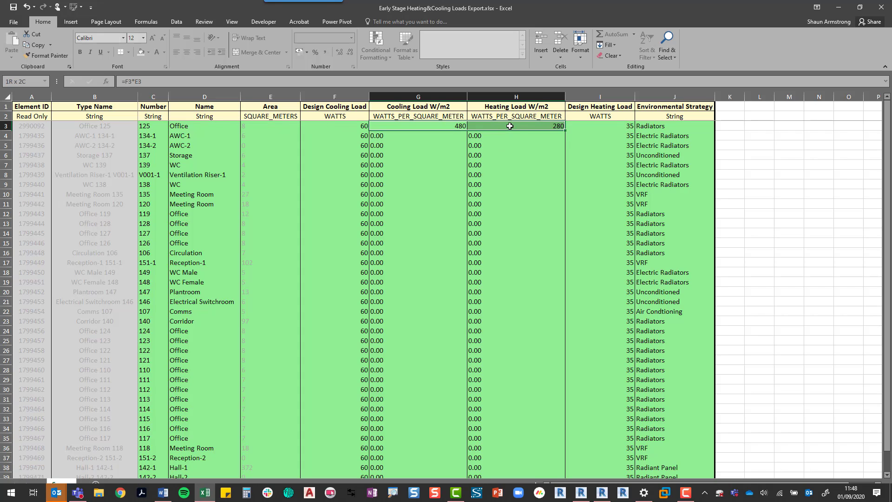
pyautogui.moveTo(565, 130); pyautogui.dragTo(554, 450)
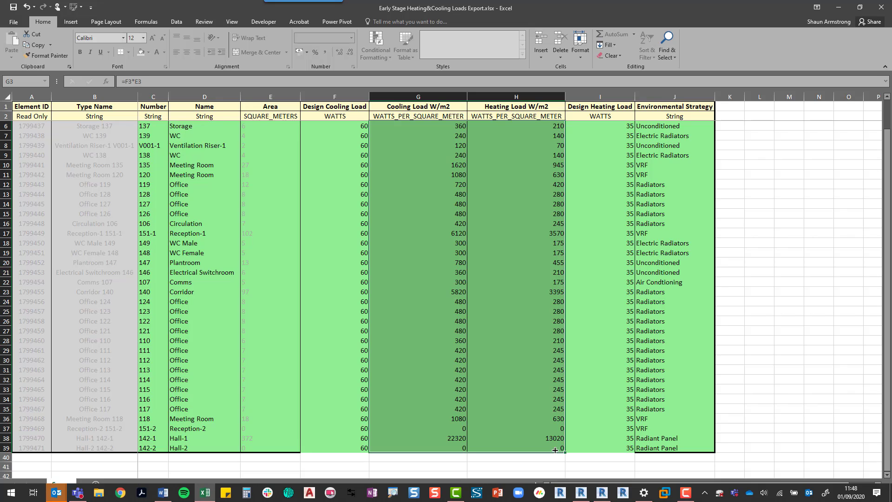
pyautogui.scroll(1, 554, 450)
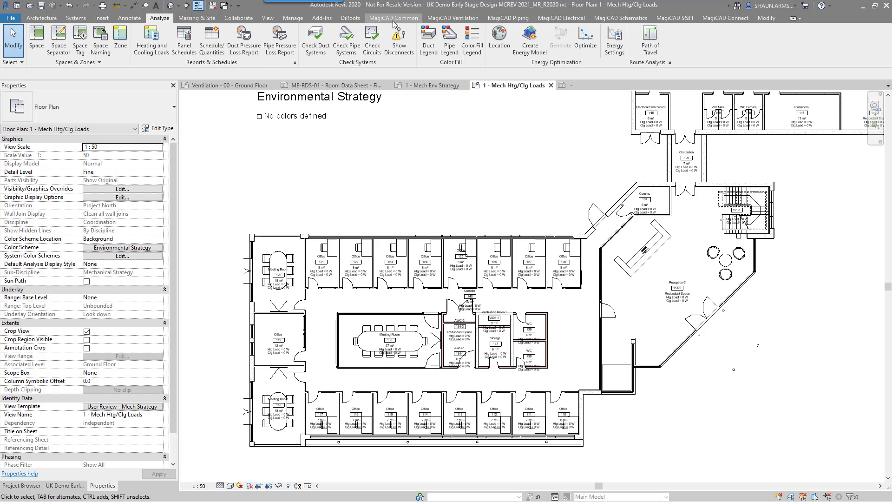
# - Switch to Revit, import Early Stage Heating&Cooling Loads Import.xlsx with MagiCAD's Spreadsheet Import, and accept the changes in the import report
pyautogui.click(394, 18)
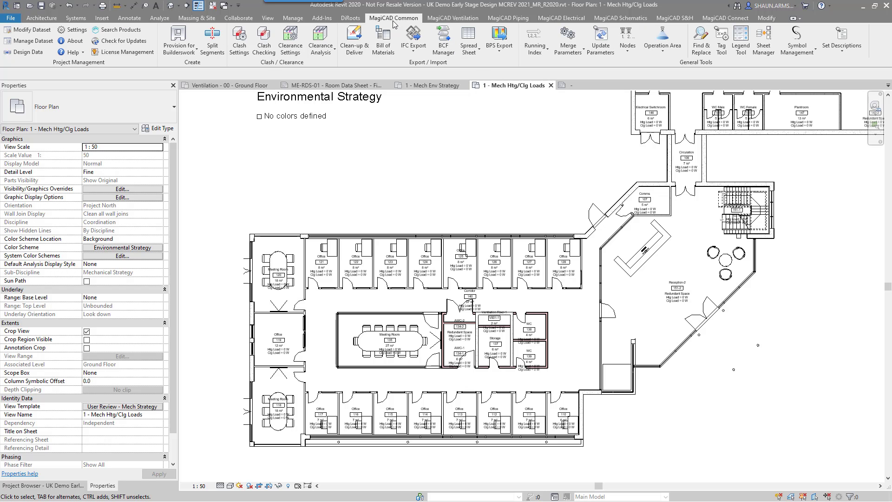
pyautogui.click(474, 55)
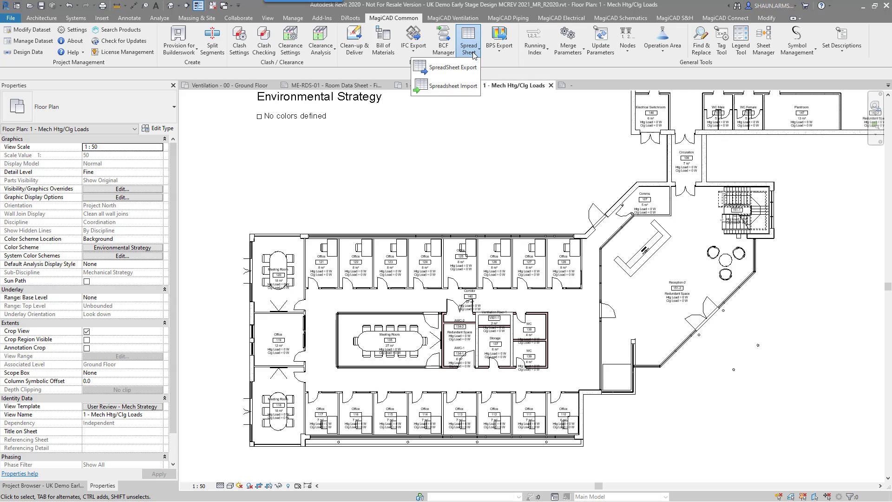
pyautogui.click(470, 86)
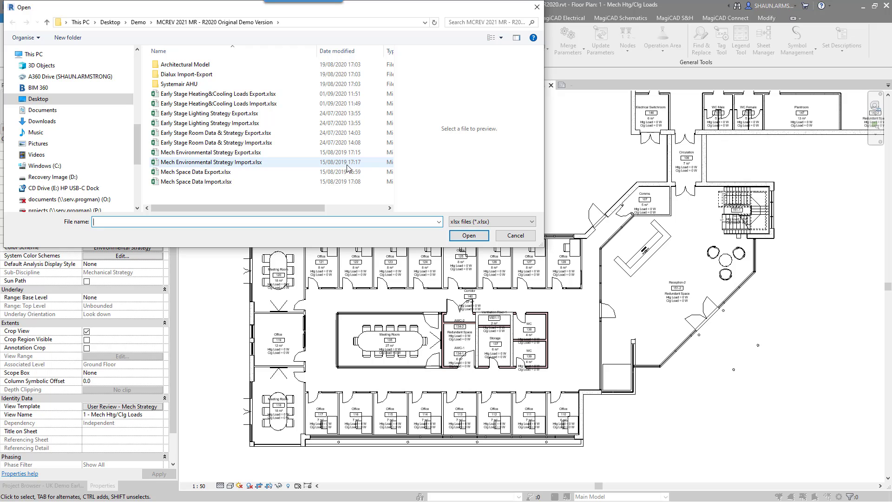
pyautogui.click(263, 104)
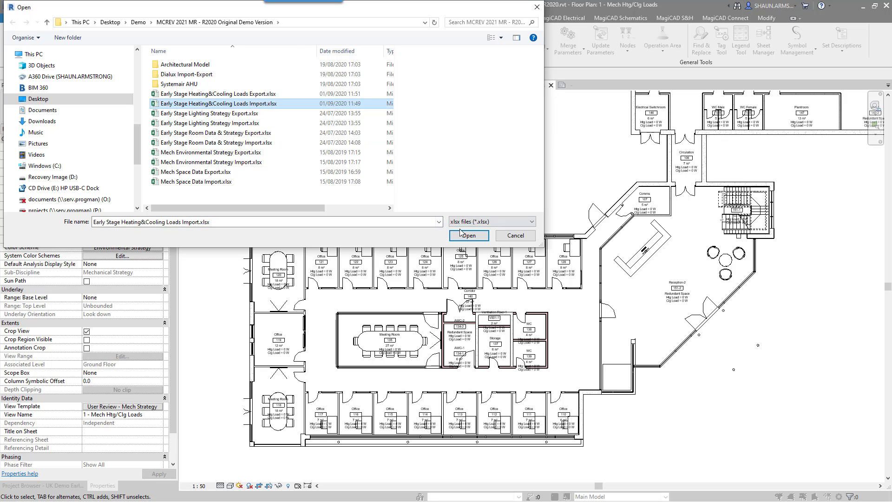
pyautogui.click(466, 235)
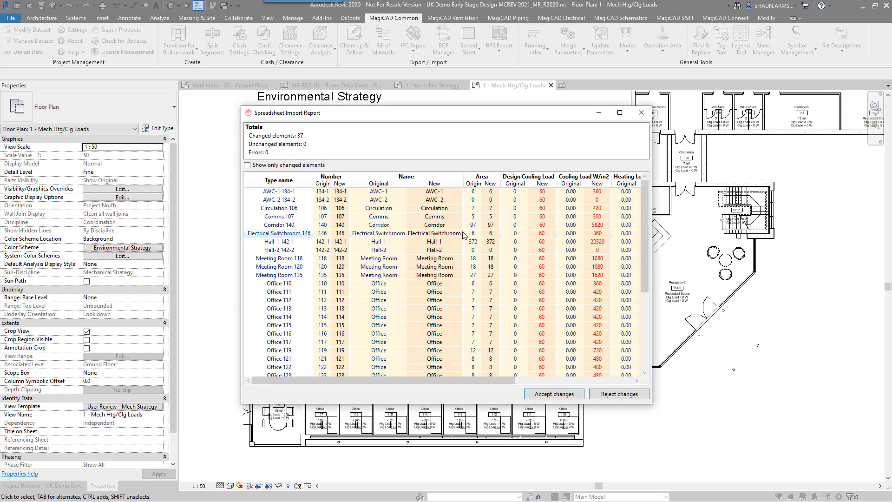
pyautogui.click(620, 112)
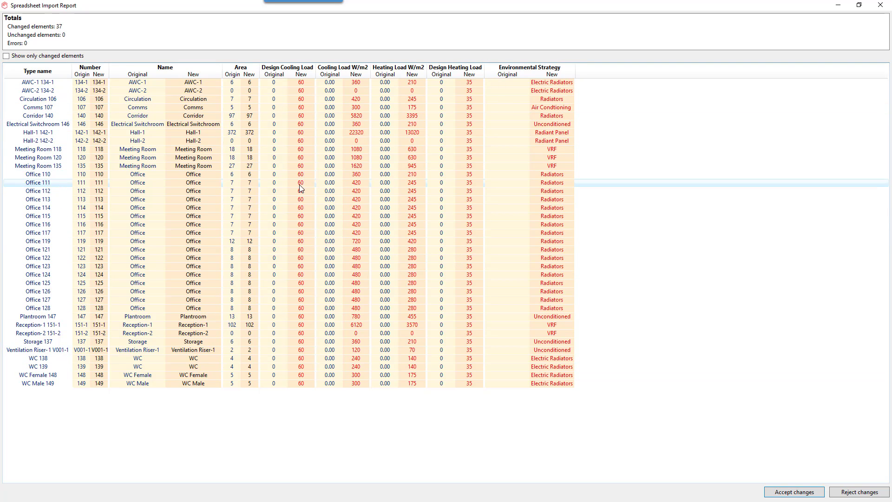
pyautogui.click(822, 492)
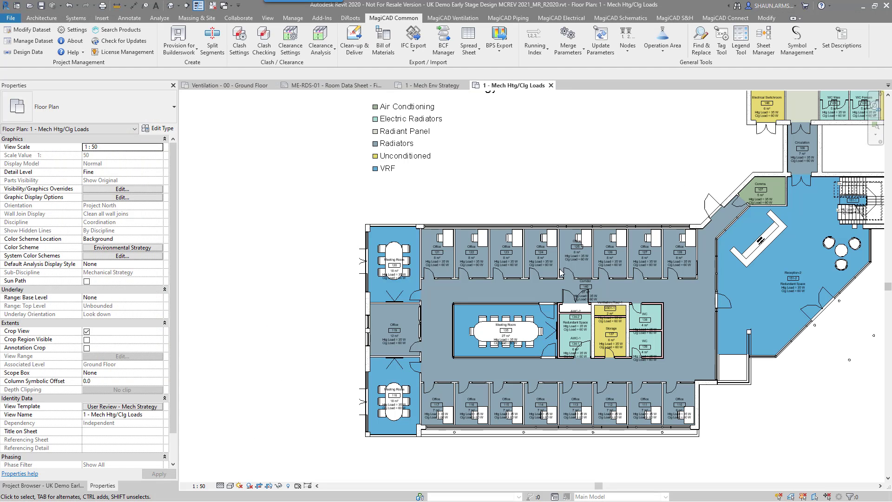
# - Examine the heating and cooling load tags and Environmental Strategy colours of the spaces on the floor plan
pyautogui.scroll(3, 461, 258)
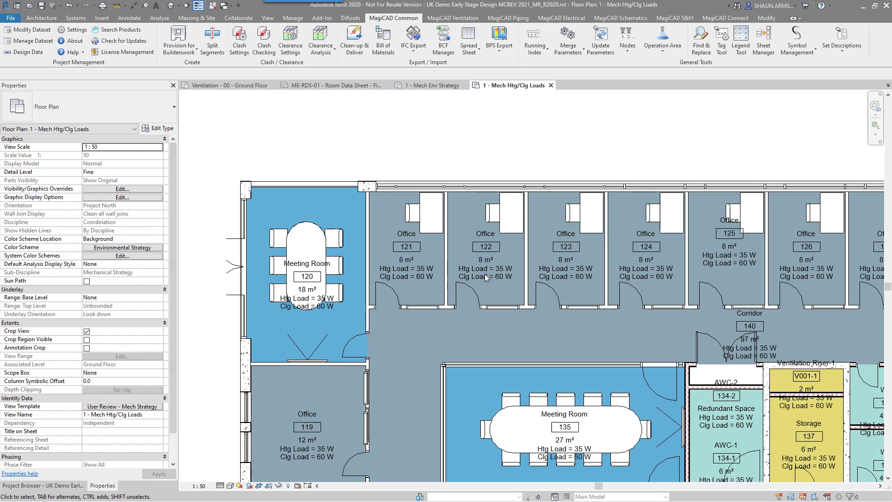
pyautogui.scroll(-3, 497, 371)
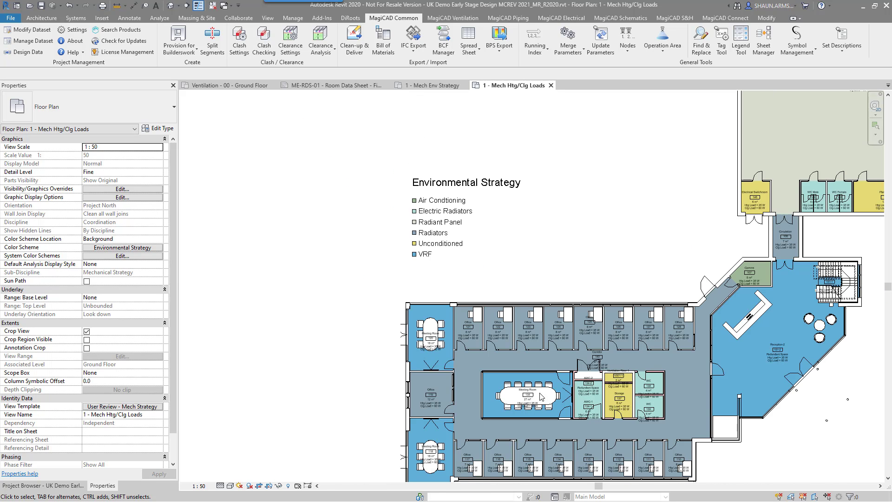
pyautogui.scroll(-2, 539, 396)
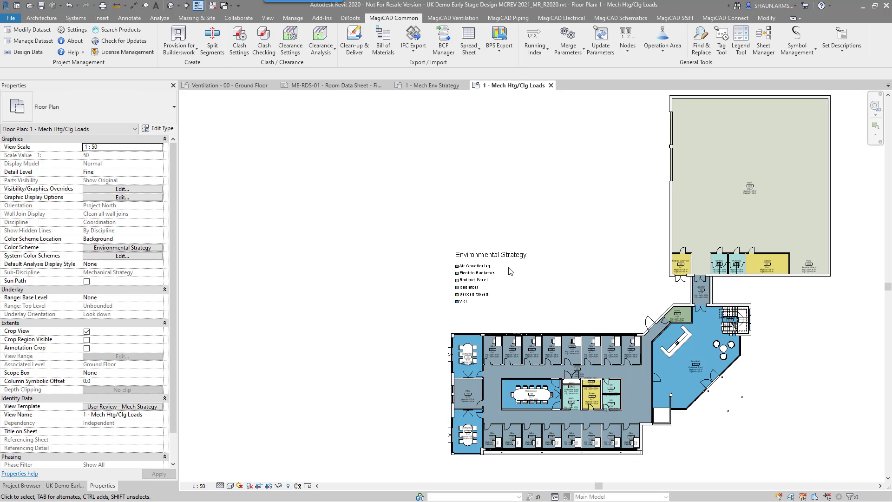
pyautogui.scroll(1, 486, 279)
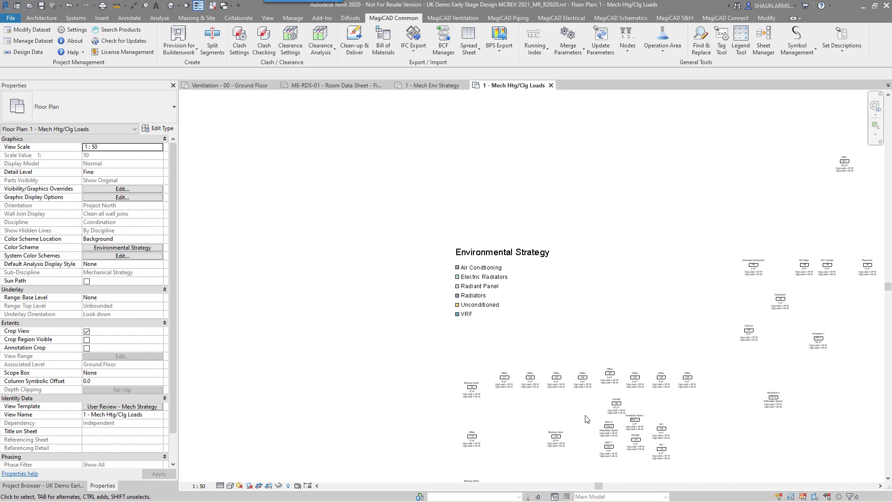
pyautogui.scroll(1, 581, 446)
pyautogui.scroll(-1, 492, 351)
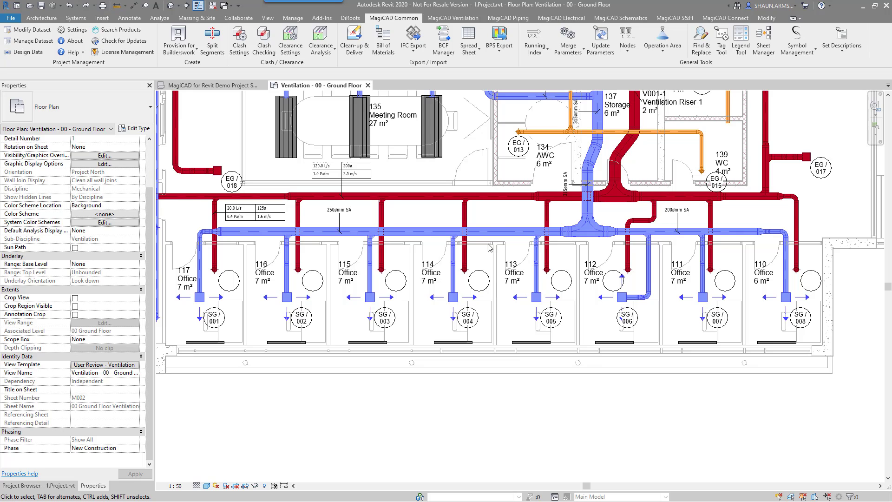
# - Install running indexes in the EG- Extract Grilles format, from the first available number, on the extract air terminals in offices 117 through 111
pyautogui.click(544, 52)
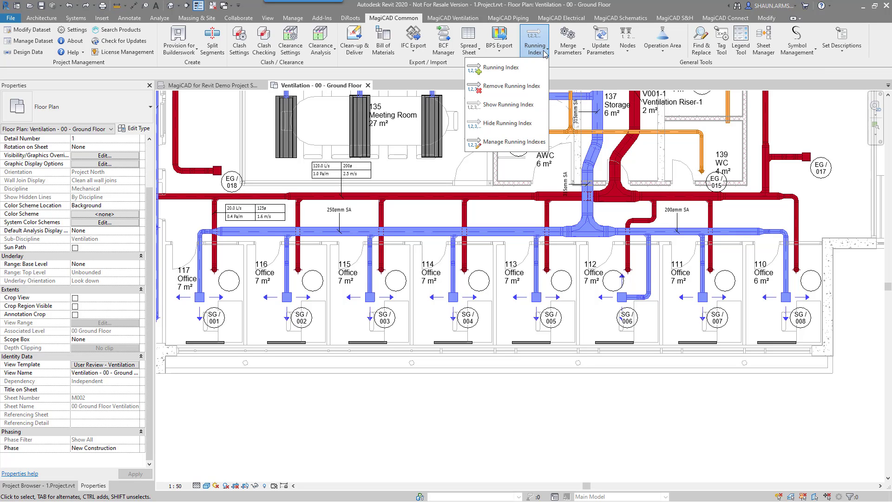
pyautogui.click(526, 69)
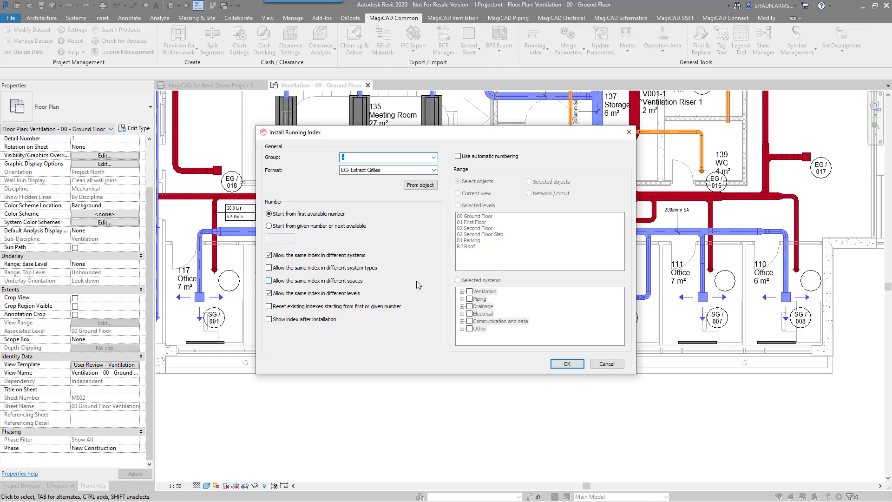
pyautogui.click(561, 365)
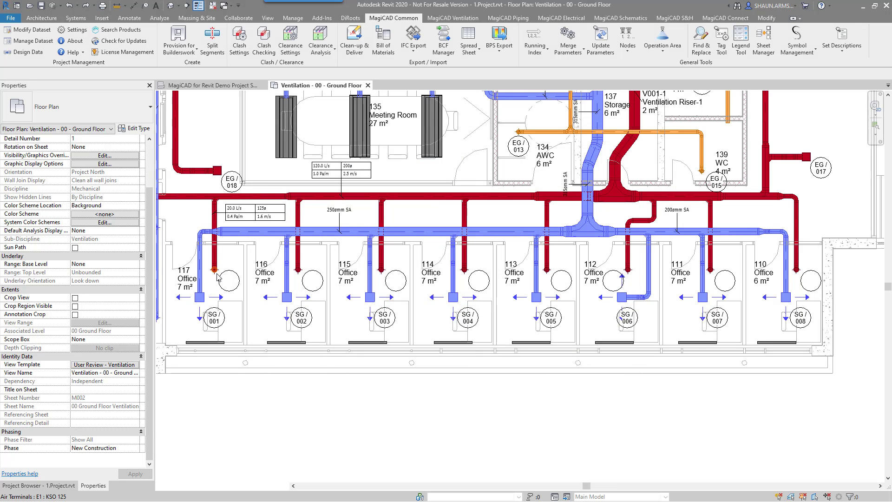
pyautogui.click(223, 276)
pyautogui.click(307, 277)
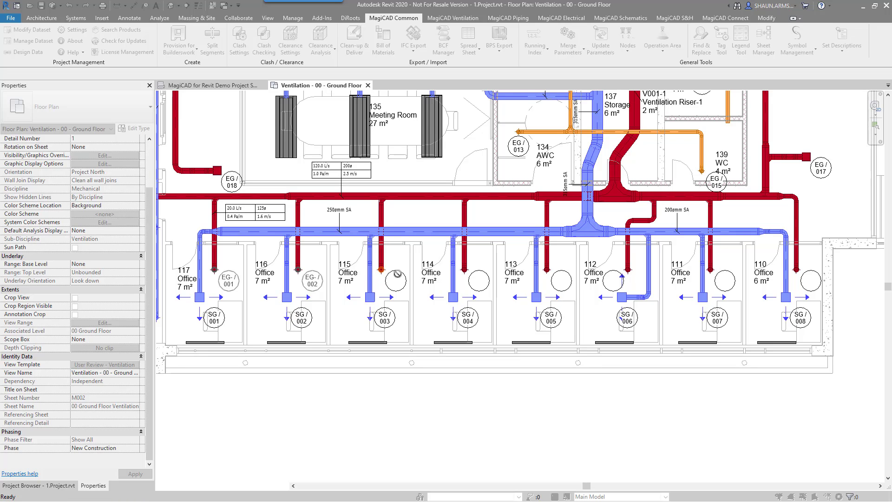
pyautogui.click(388, 277)
pyautogui.click(464, 277)
pyautogui.click(548, 276)
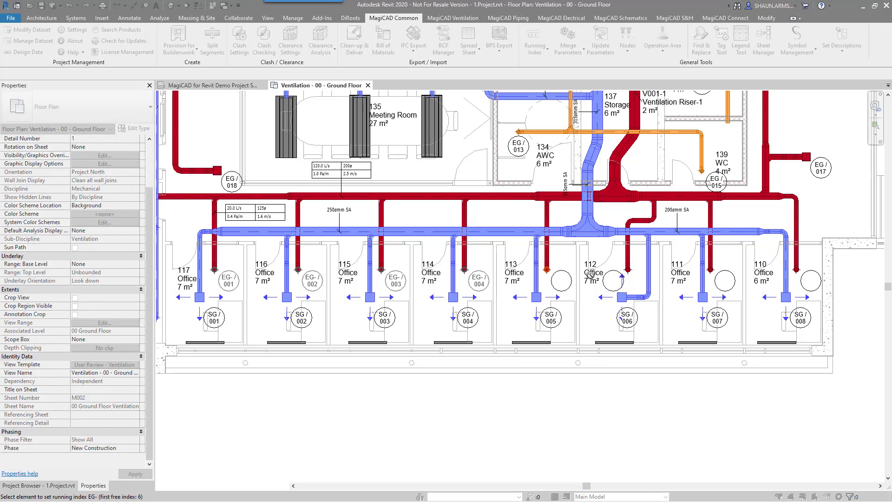
pyautogui.click(627, 276)
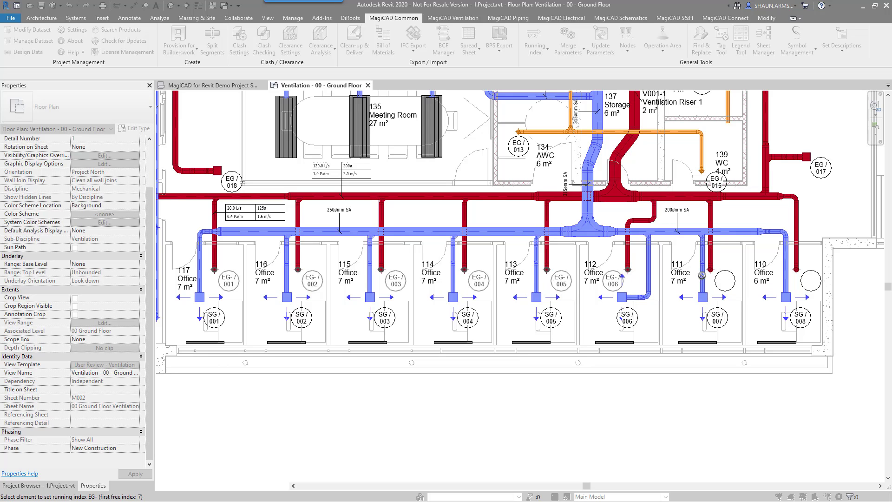
pyautogui.click(711, 276)
pyautogui.press('Escape')
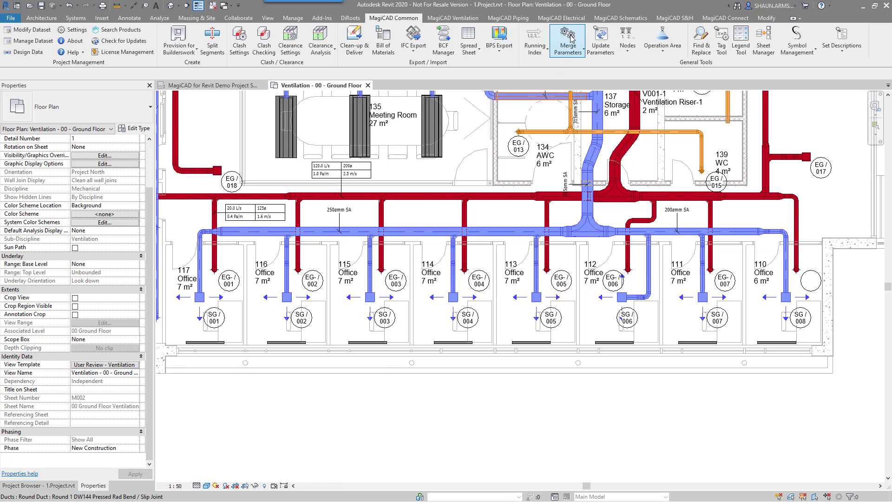
# - Open the running index manager, list the EG- format's indexes in the "-" group, and show empty items and gaps
pyautogui.click(547, 49)
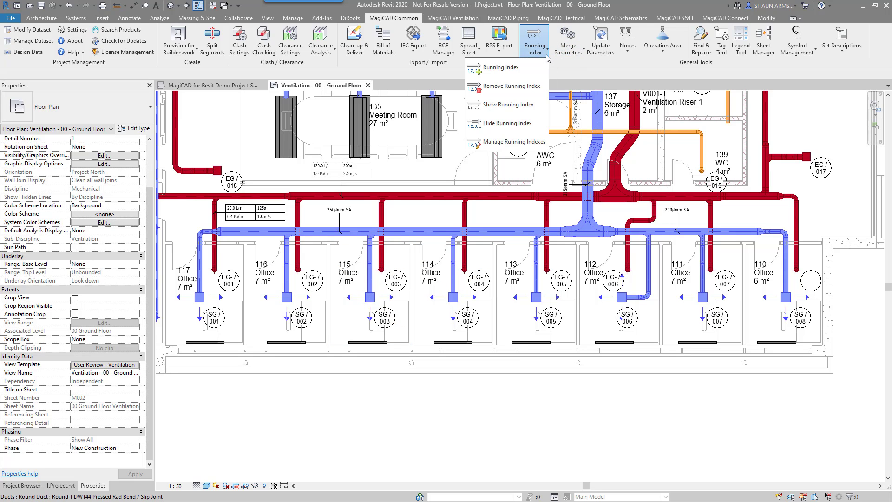
pyautogui.click(534, 148)
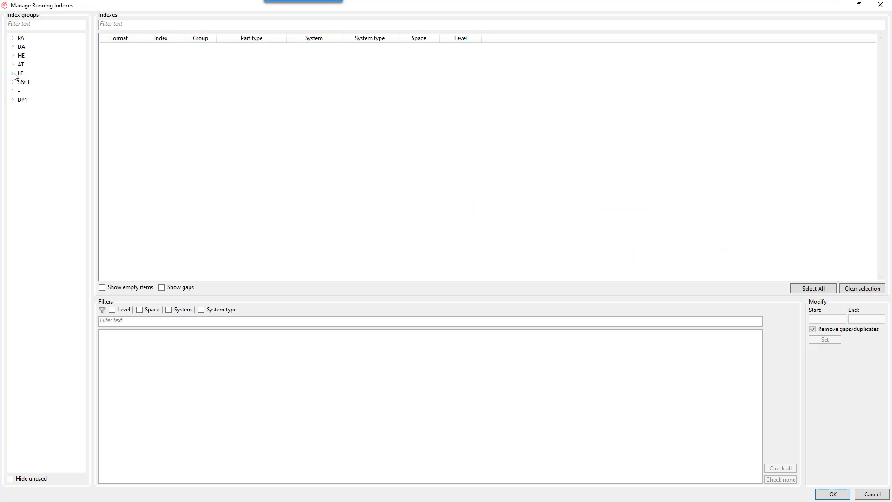
pyautogui.click(12, 91)
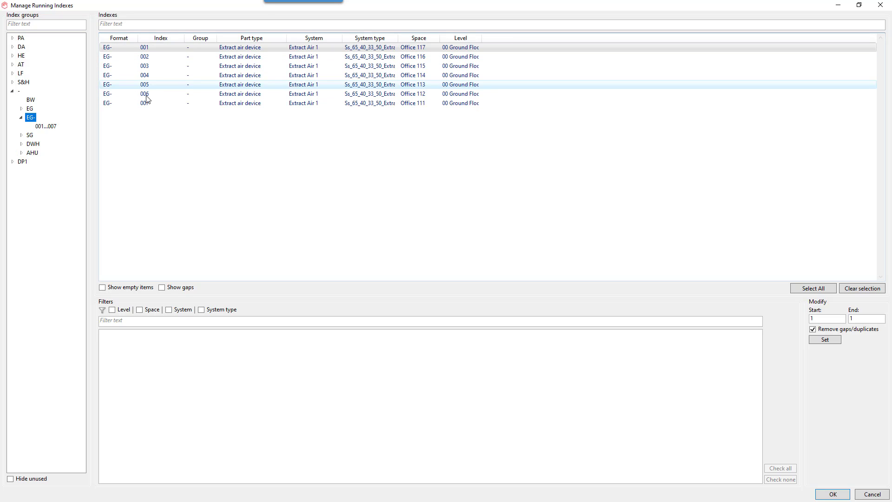
pyautogui.click(103, 287)
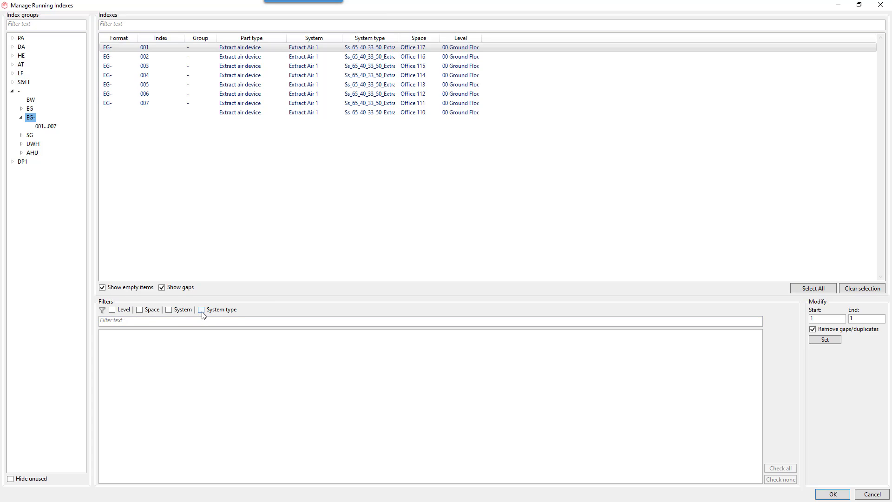
# - Enable the Space, Level and System type filters for the listed EG- running indexes
pyautogui.click(140, 310)
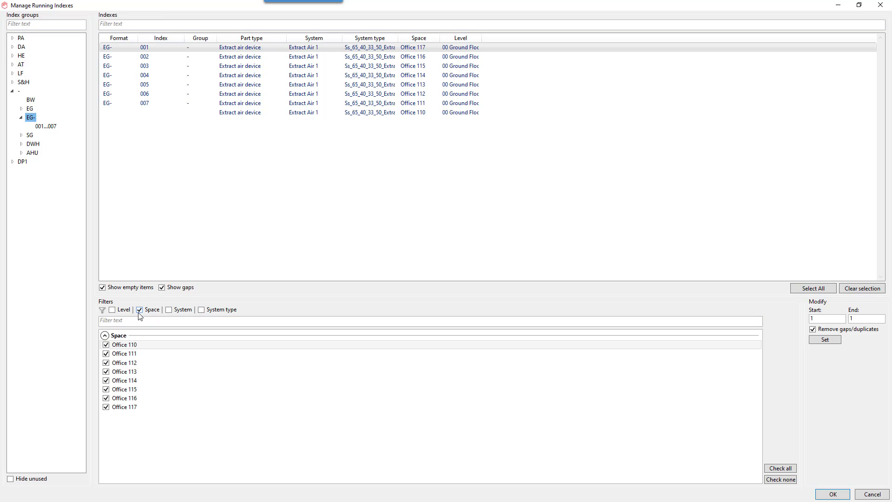
pyautogui.click(112, 310)
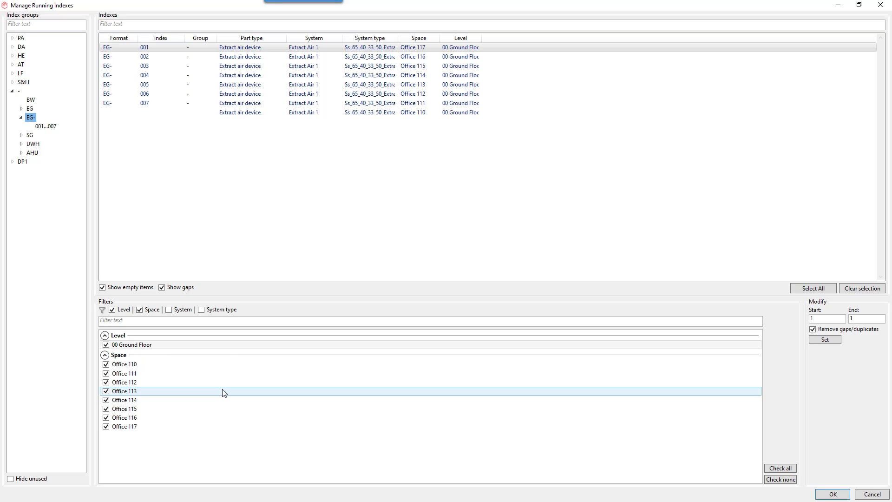
pyautogui.click(202, 310)
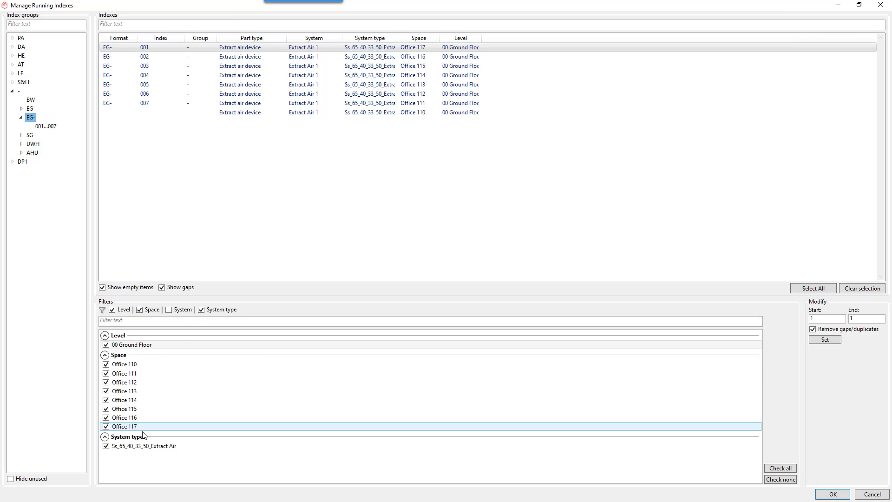
# - Enable the System filter and renumber all listed EG- extract air devices from 1 to 8, removing gaps and duplicates
pyautogui.click(169, 309)
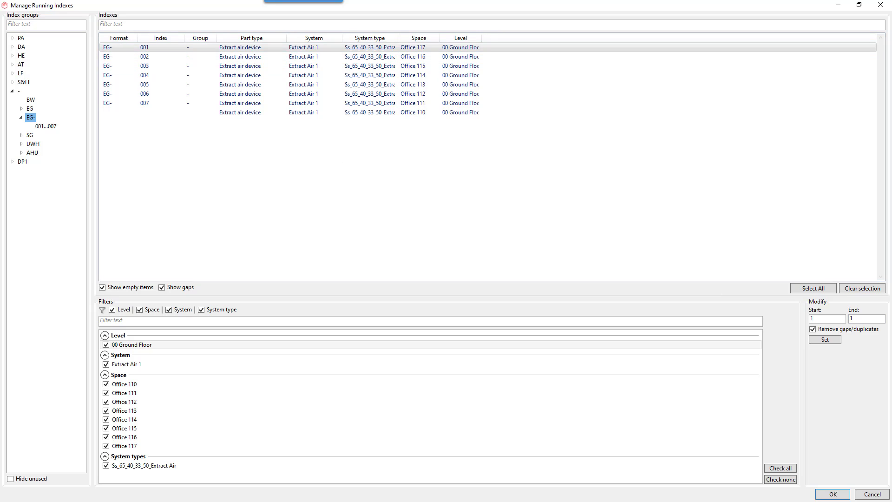
pyautogui.click(800, 287)
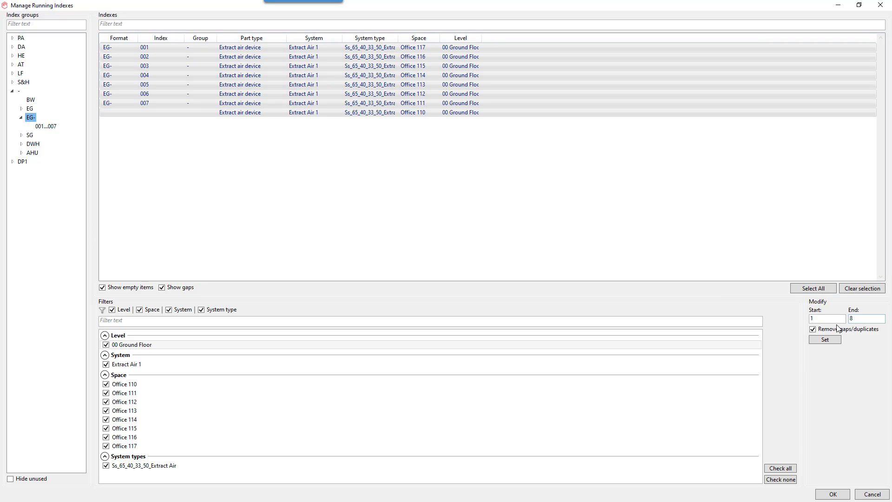
pyautogui.click(859, 5)
pyautogui.moveTo(664, 107); pyautogui.dragTo(548, 107)
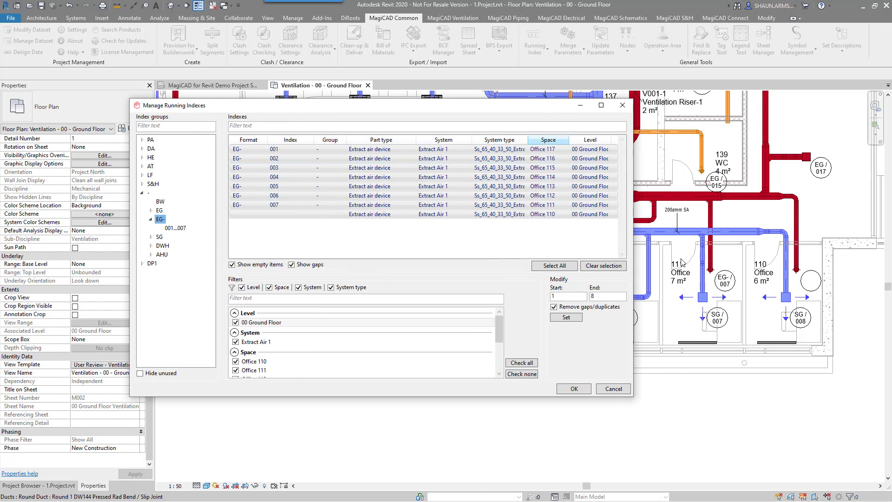
pyautogui.click(568, 317)
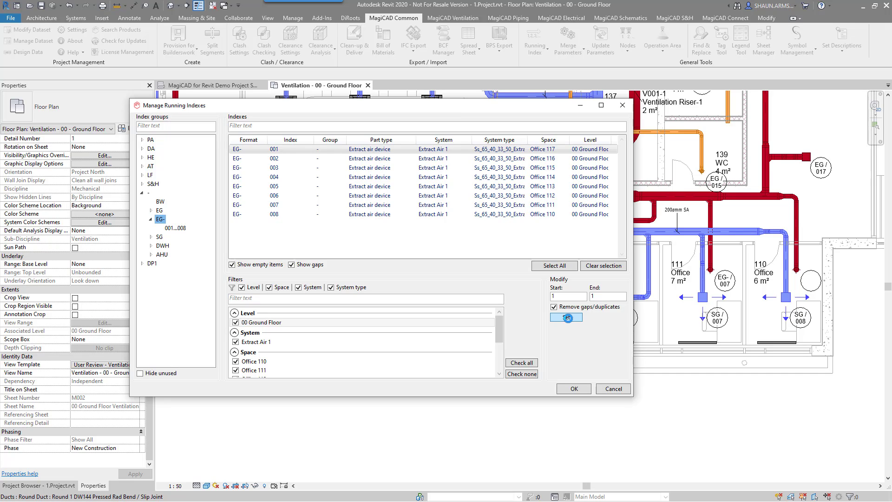
pyautogui.click(575, 389)
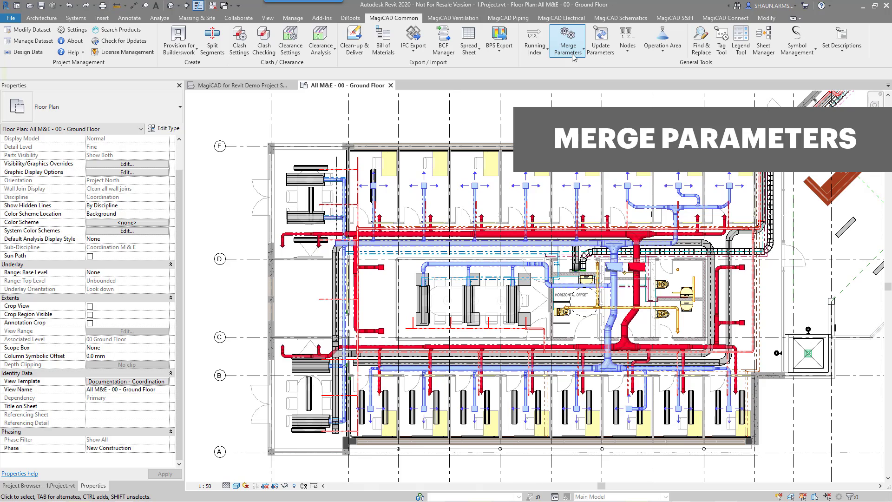
# - Examine the flow and identity parameters of the supply plenum diffuser in the second office along gridline F
pyautogui.click(425, 186)
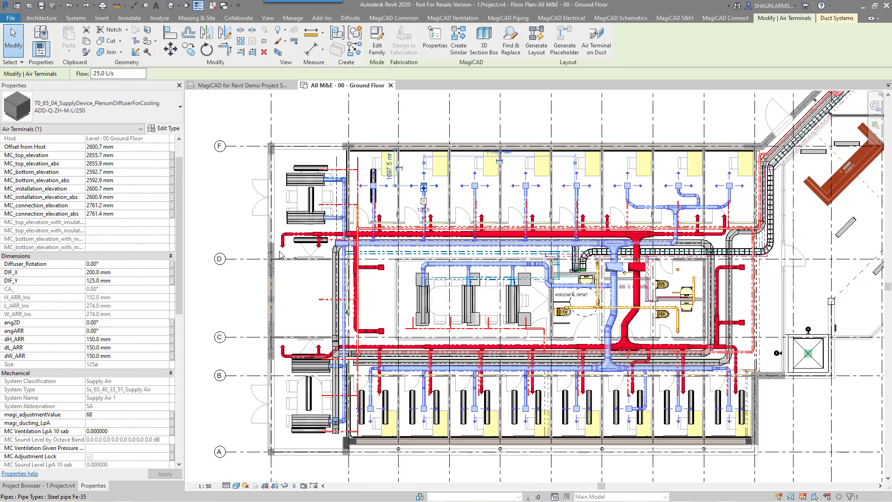
pyautogui.scroll(-13, 18, 337)
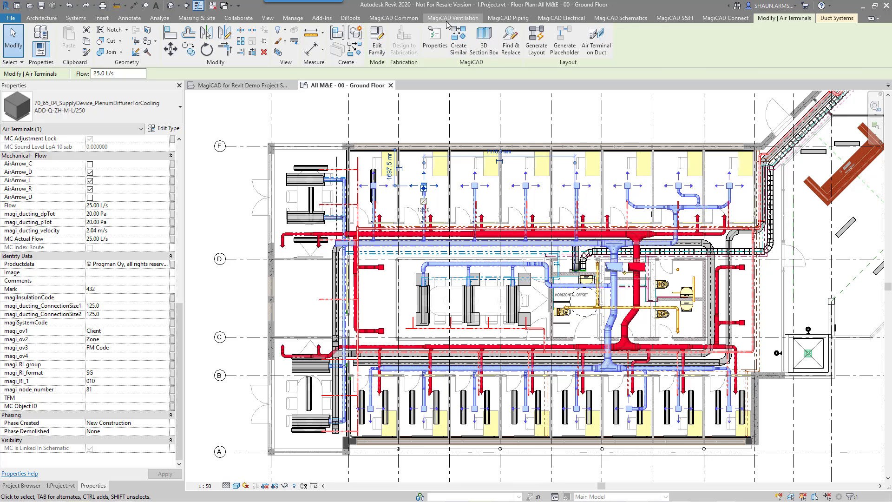
pyautogui.click(406, 19)
pyautogui.press('Escape')
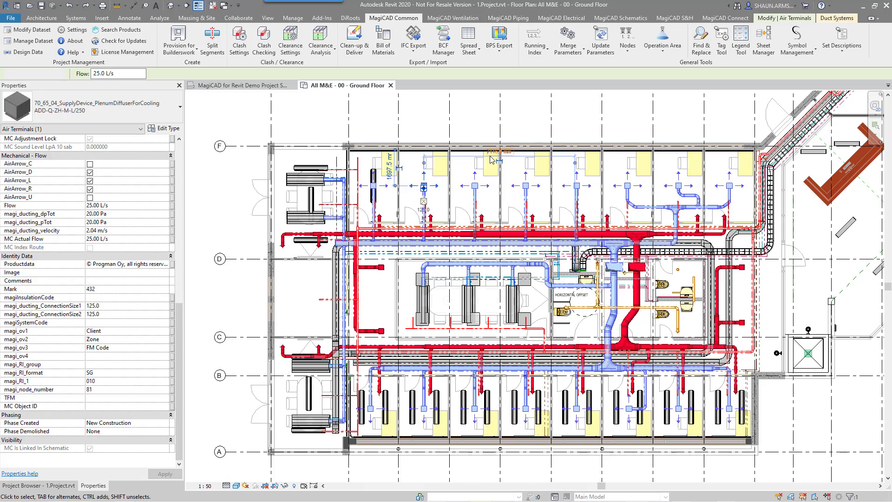
# - Open the merge parameter configurations and review the Data socket ID (1 part) and Client Reference setups, including their selected parameters
pyautogui.click(568, 47)
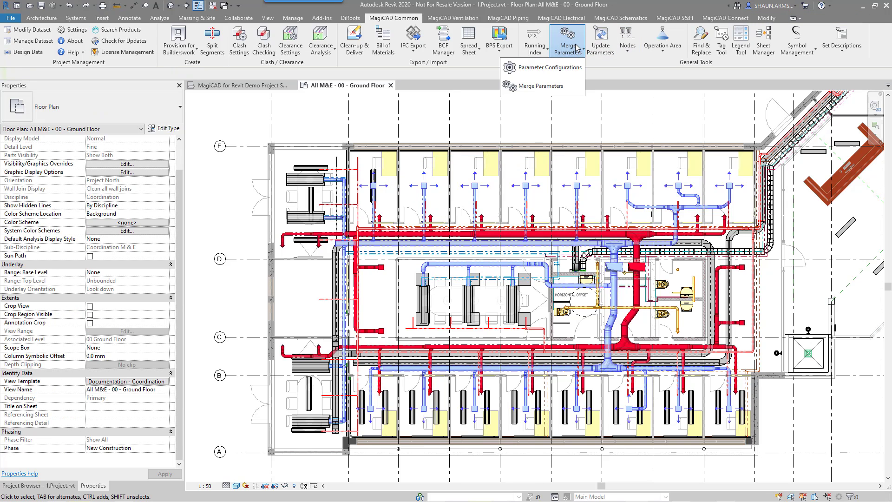
pyautogui.click(565, 72)
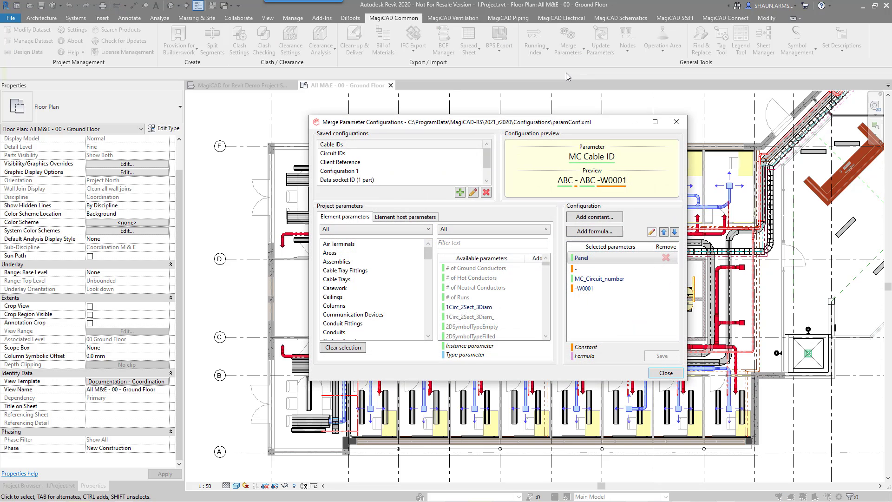
pyautogui.click(487, 168)
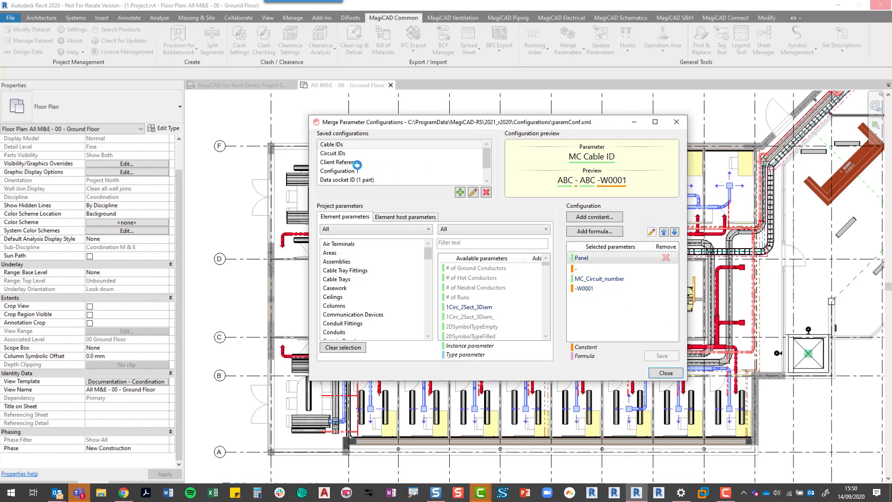
pyautogui.scroll(-1, 356, 165)
pyautogui.click(357, 162)
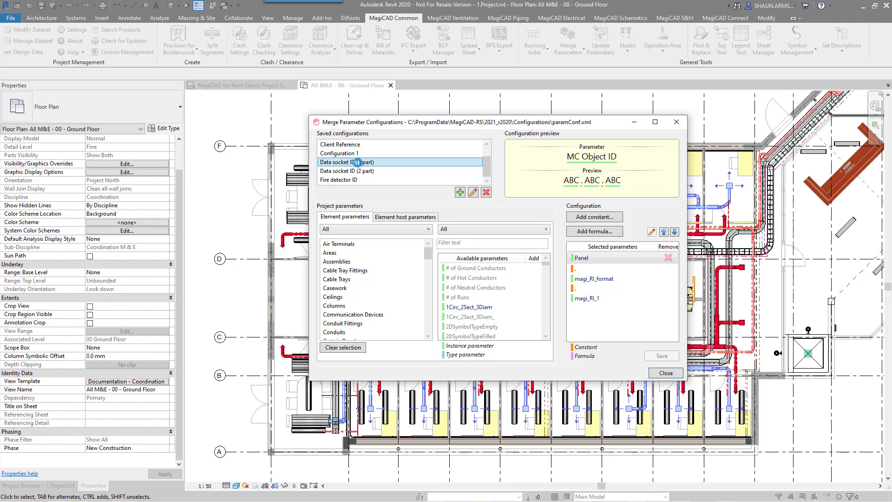
pyautogui.click(357, 145)
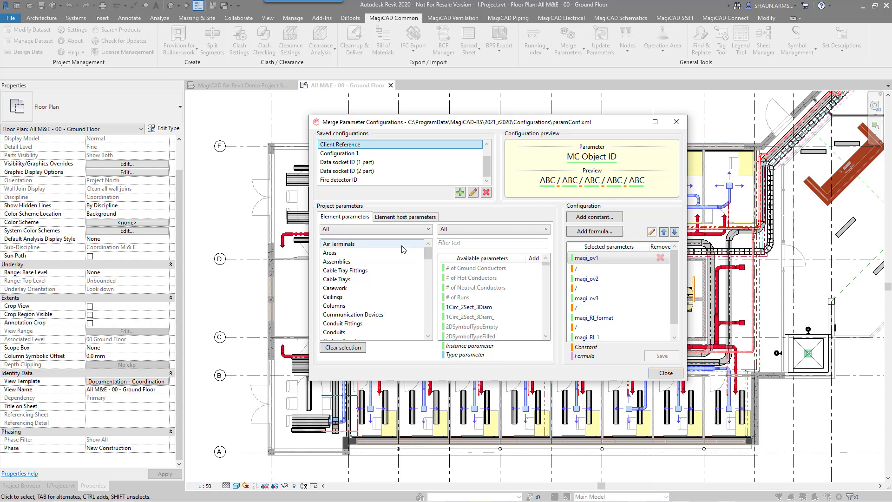
pyautogui.moveTo(492, 284)
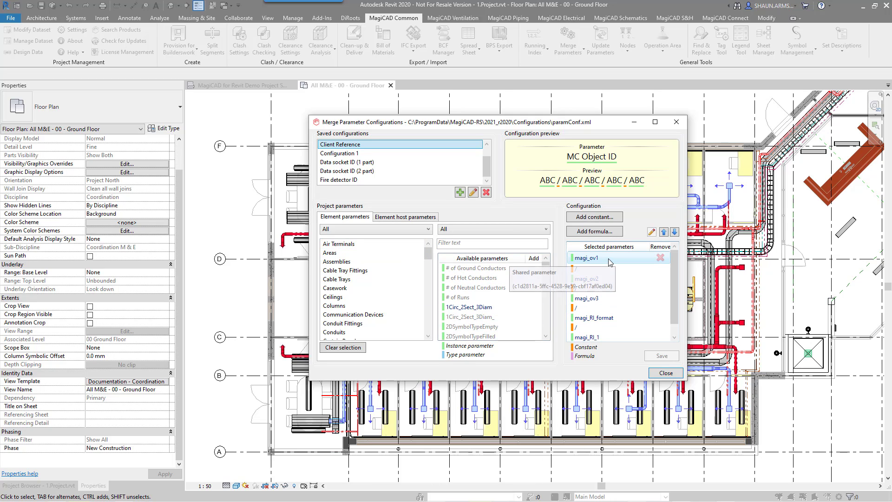
pyautogui.moveTo(615, 261)
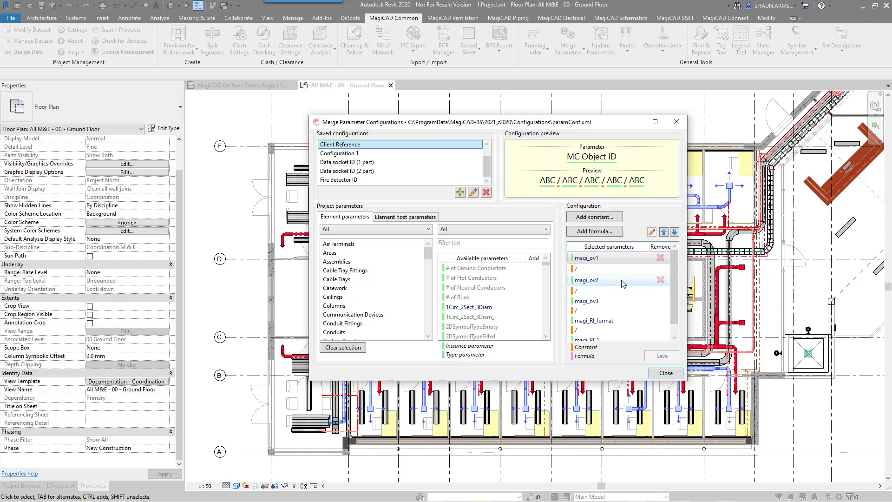
pyautogui.scroll(-2, 649, 325)
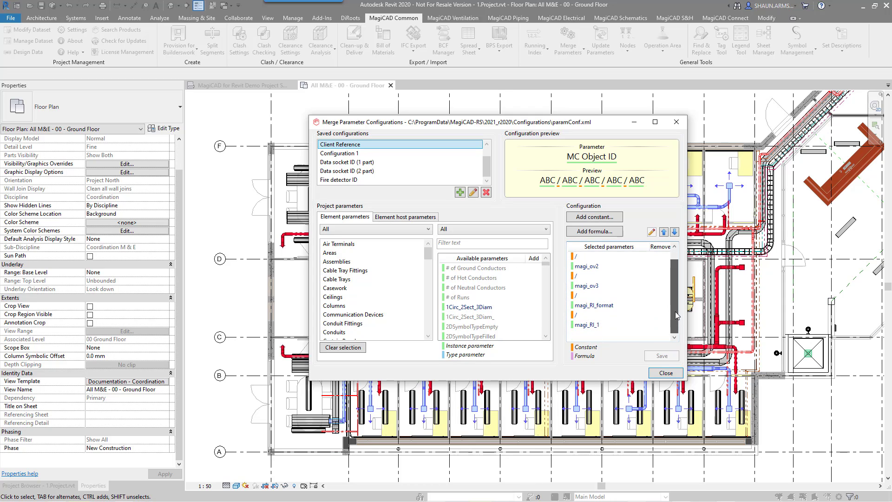
pyautogui.moveTo(624, 333)
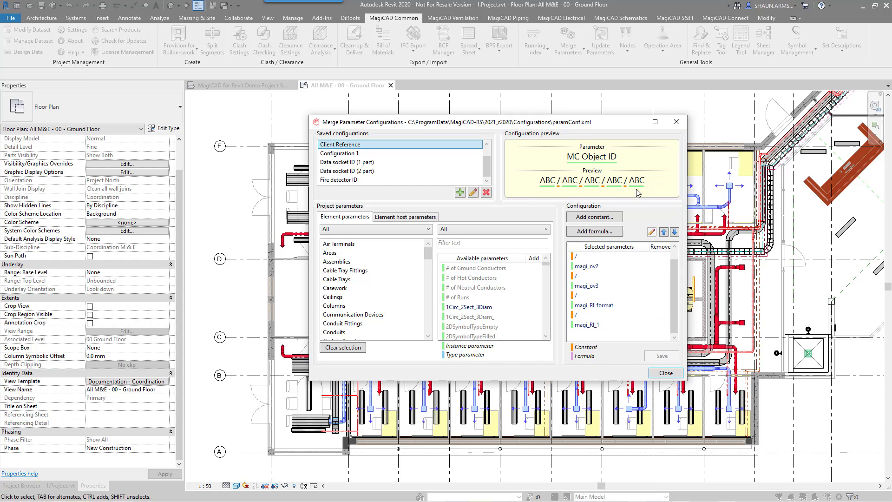
pyautogui.moveTo(596, 263)
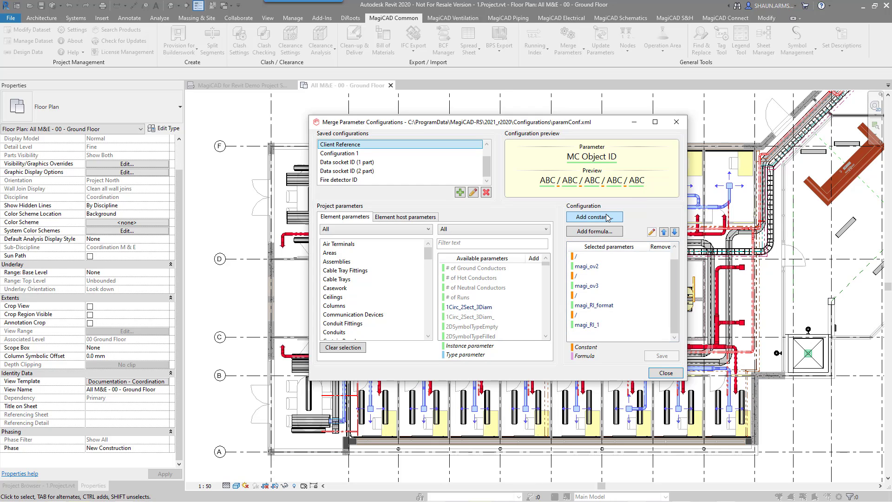
# - Move magi_RI_1 up one place and back down in the Client Reference configuration, and save and close the configurations
pyautogui.click(604, 326)
pyautogui.click(663, 232)
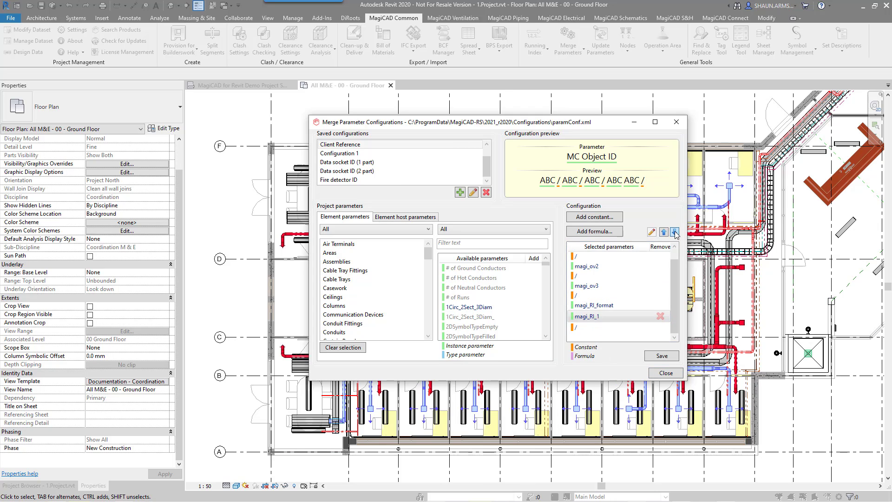
pyautogui.click(674, 232)
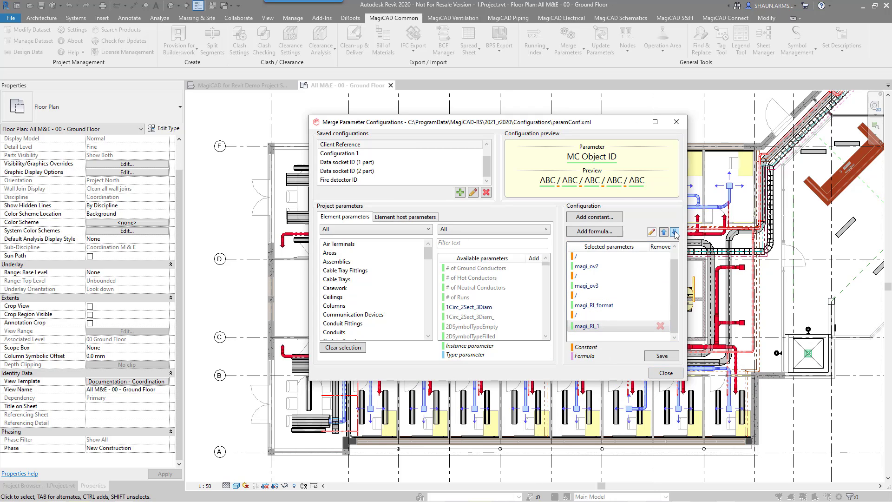
pyautogui.click(670, 357)
pyautogui.click(666, 373)
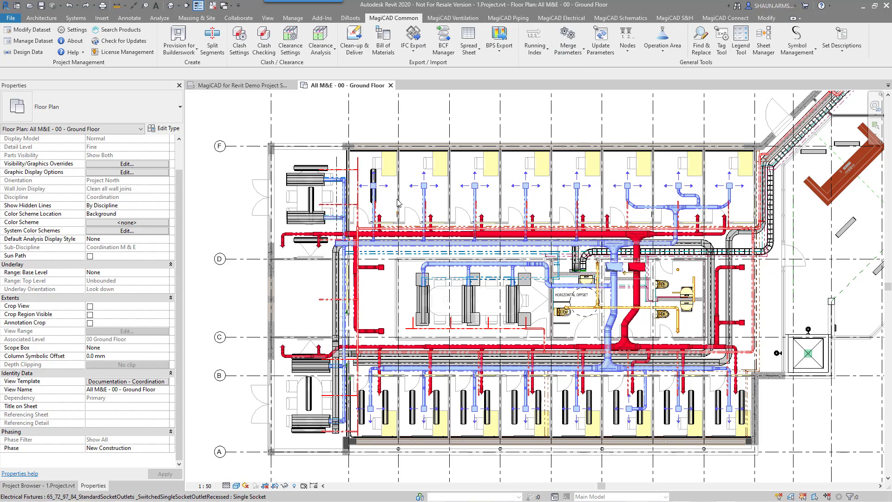
# - Check the supply diffuser's identity parameters and merge parameters across the current view using the Client Reference configuration
pyautogui.click(423, 187)
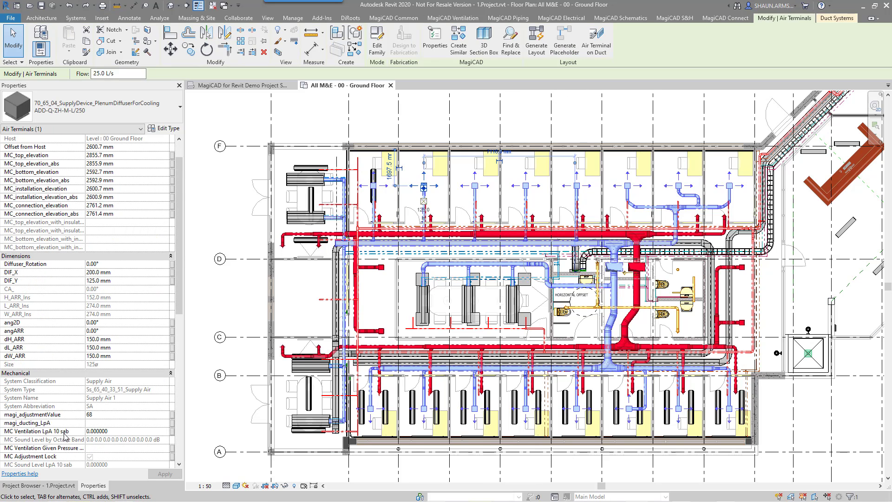
pyautogui.scroll(-10, 114, 392)
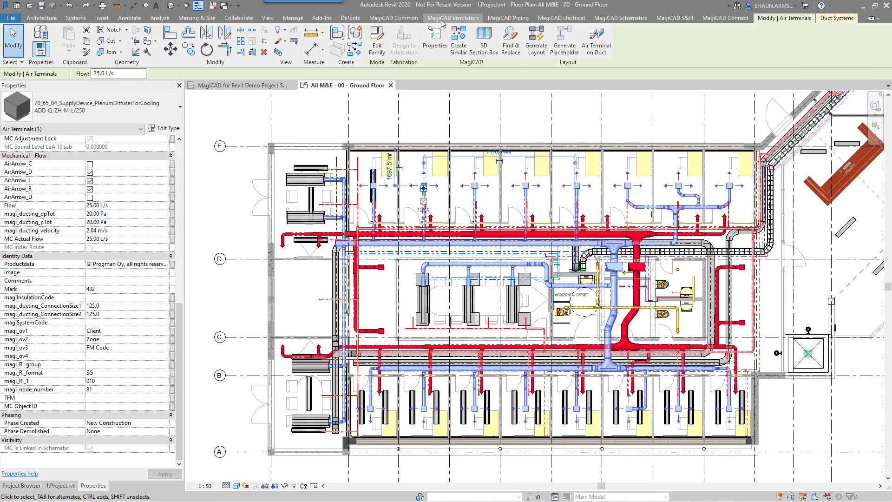
pyautogui.click(394, 18)
pyautogui.click(567, 51)
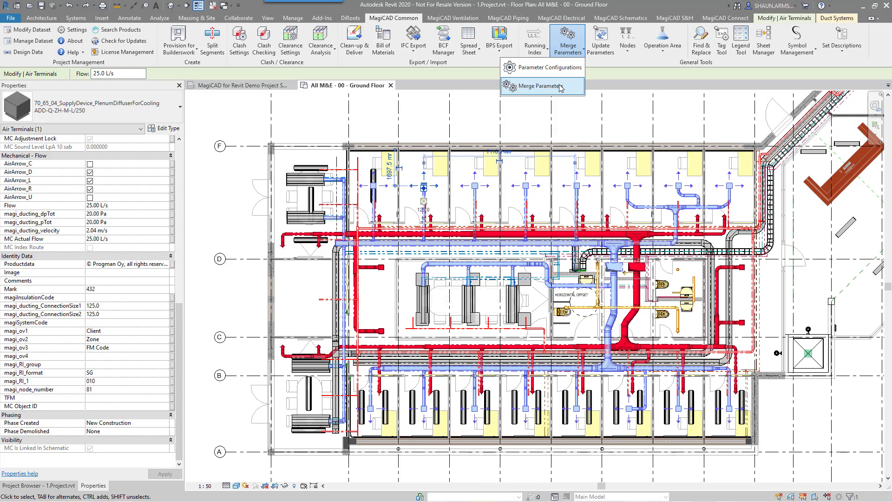
pyautogui.click(560, 87)
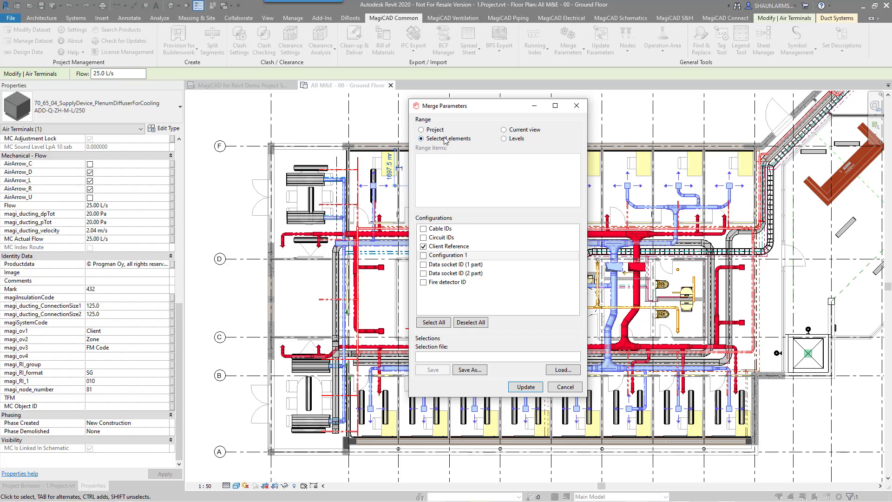
pyautogui.click(504, 129)
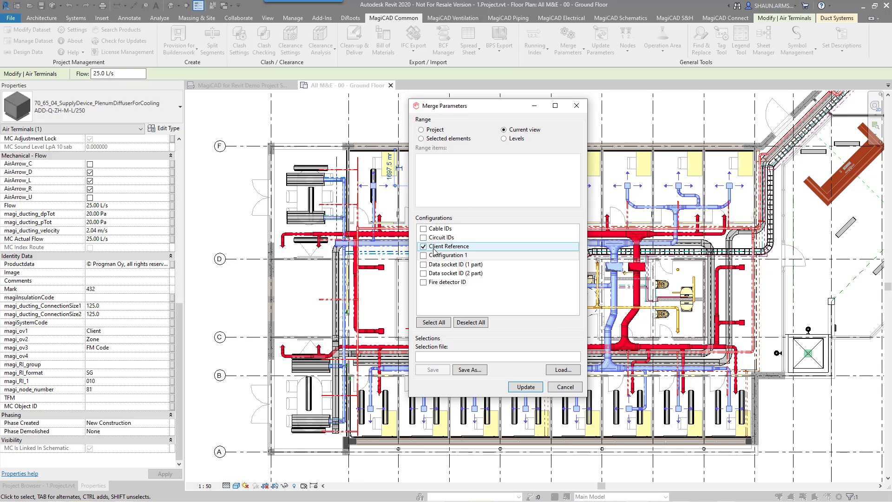
pyautogui.click(525, 387)
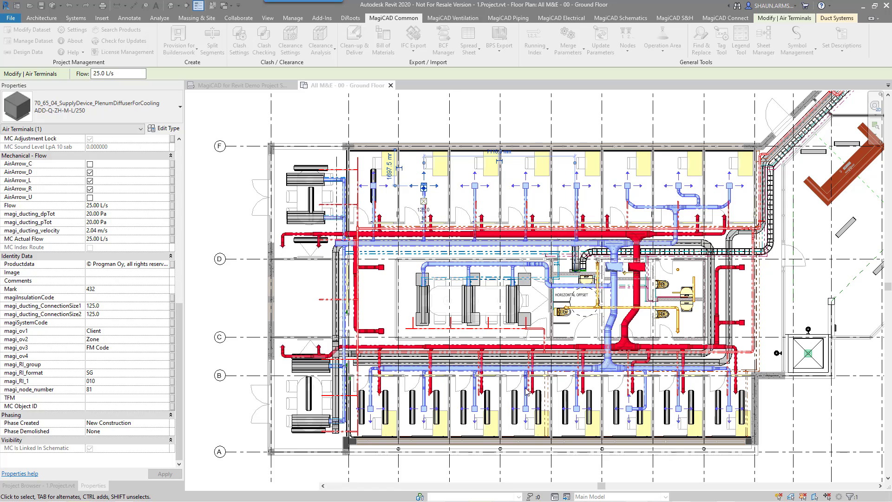
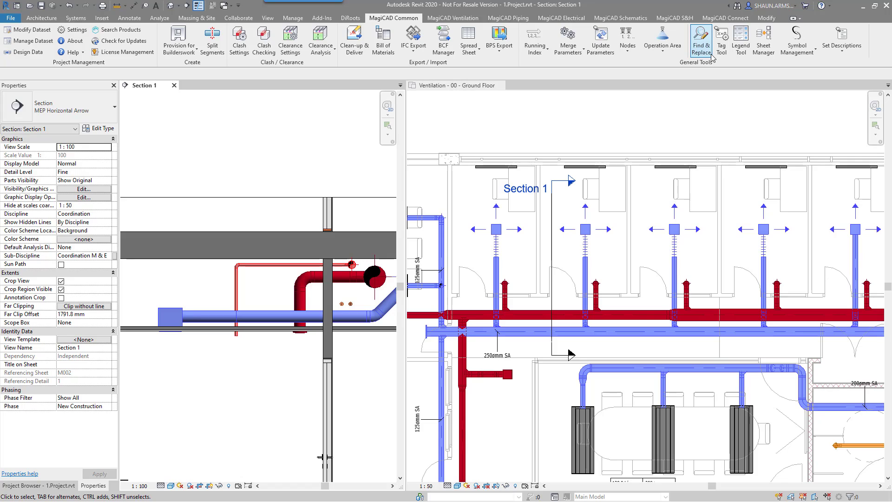
# - Start Find And Replace and choose the supply air device ADD-Q-ZH-M-L/250 (SG01) as the product to find
pyautogui.click(712, 56)
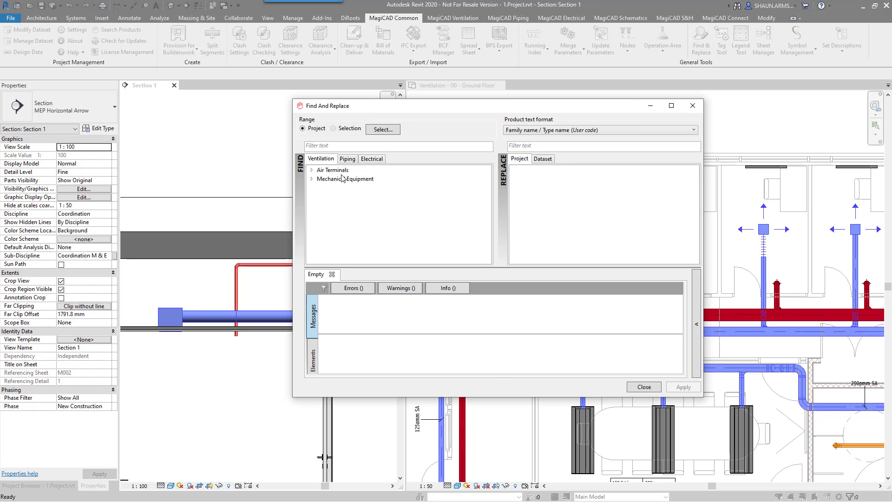
pyautogui.click(311, 171)
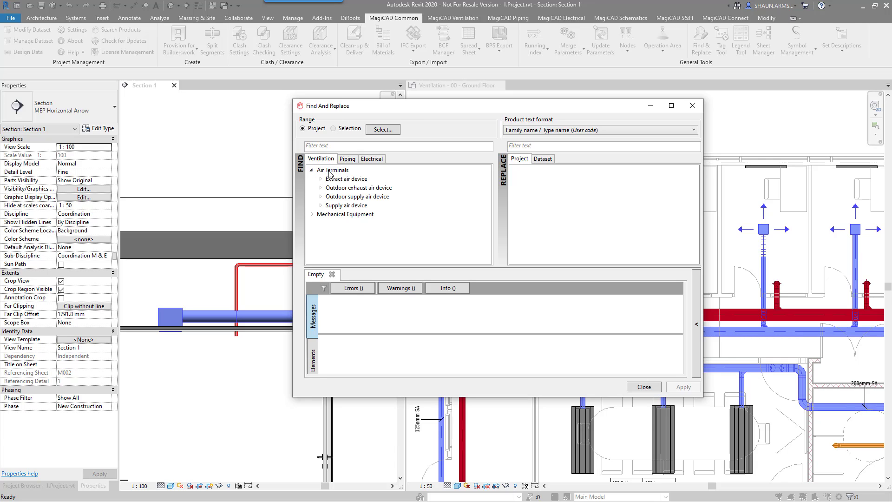
pyautogui.click(321, 206)
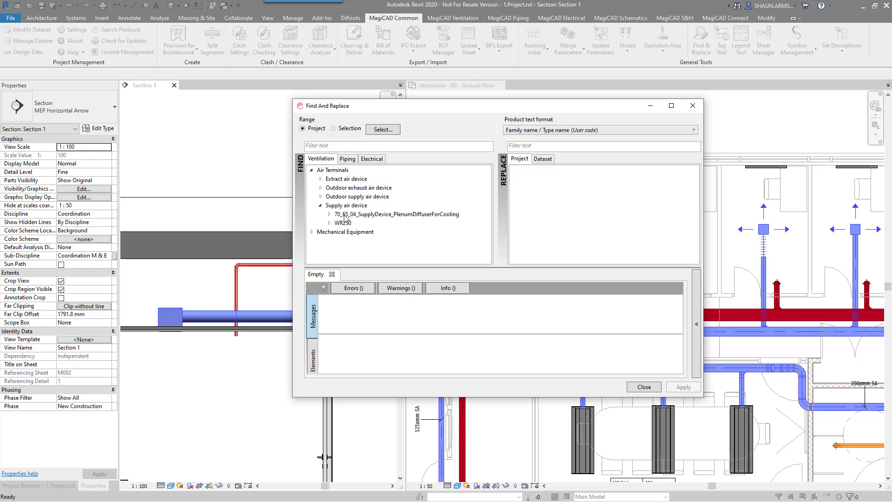
pyautogui.click(344, 216)
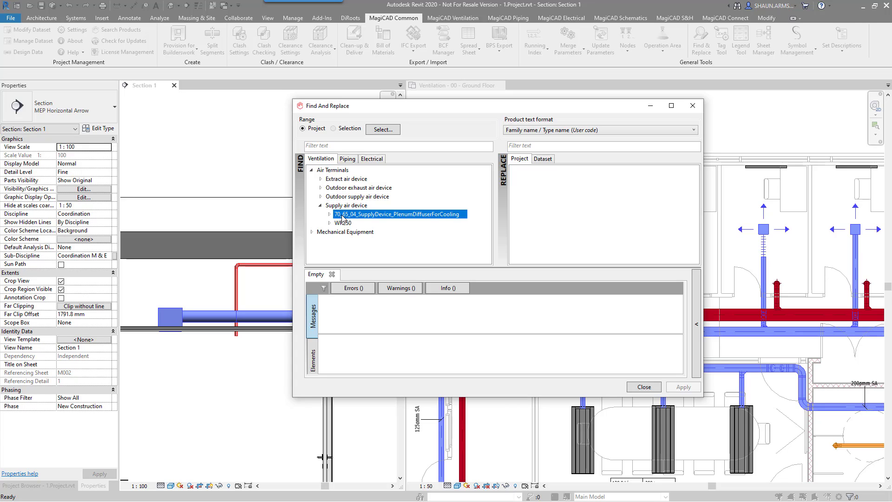
pyautogui.click(352, 159)
pyautogui.click(371, 159)
pyautogui.click(321, 159)
pyautogui.click(330, 214)
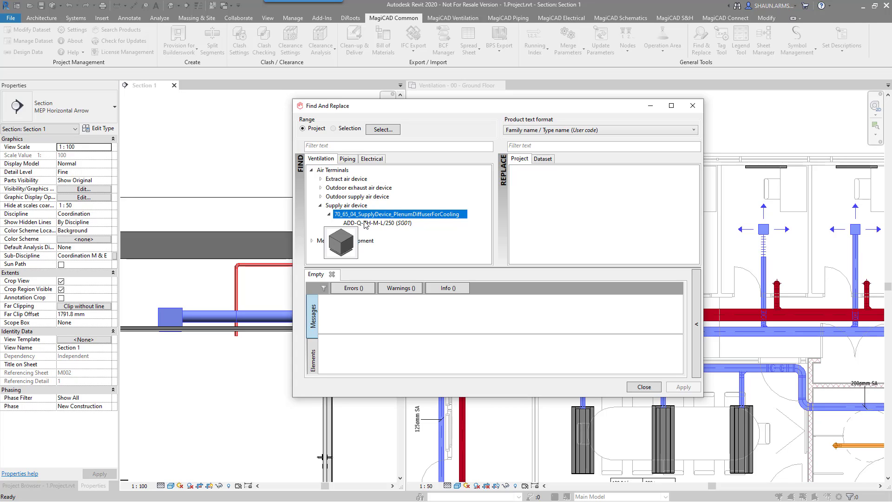
pyautogui.click(365, 223)
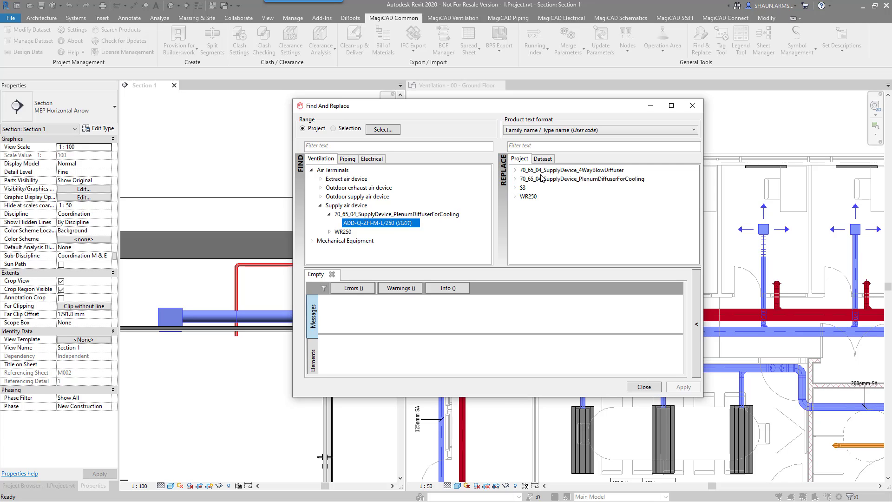
# - Replace the selected diffuser throughout the project with SEB/GDS-A-1-250-523 from the dataset's side-entry plenum swirl diffuser family
pyautogui.click(515, 171)
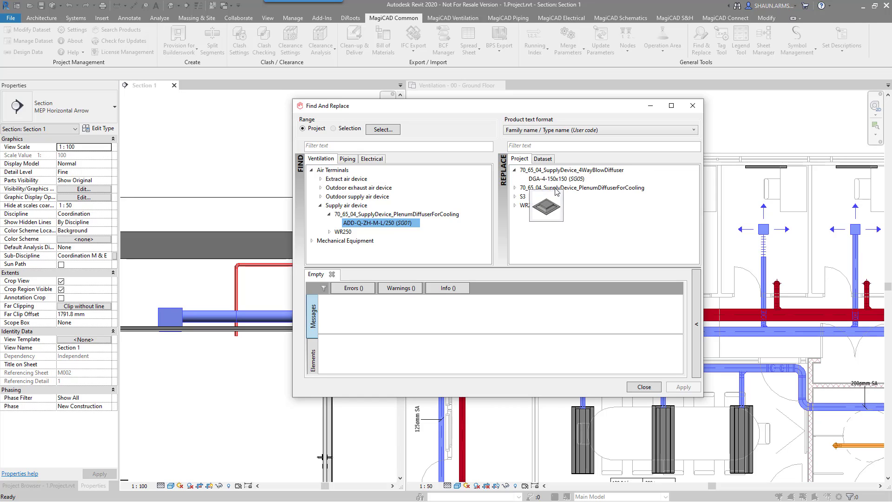
pyautogui.click(515, 188)
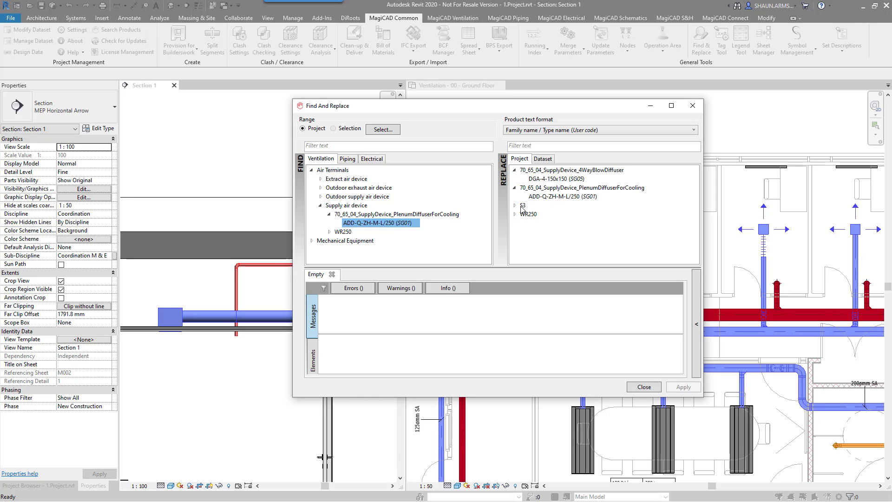
pyautogui.click(515, 205)
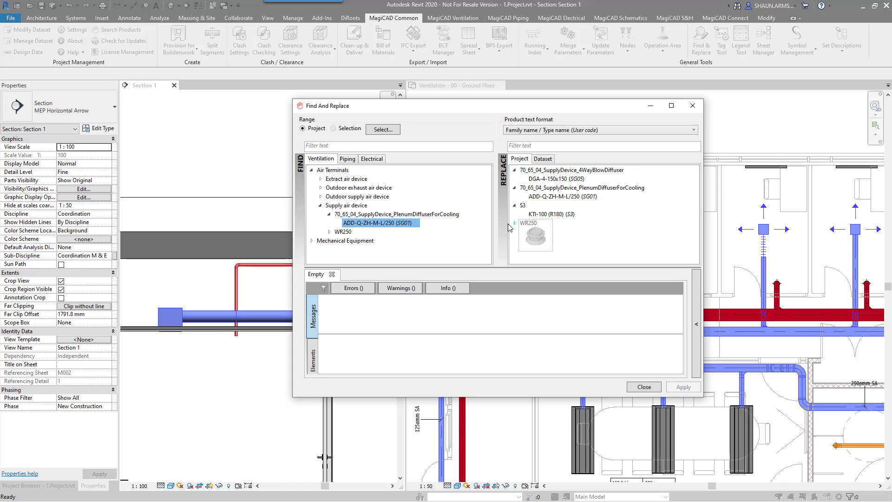
pyautogui.click(516, 223)
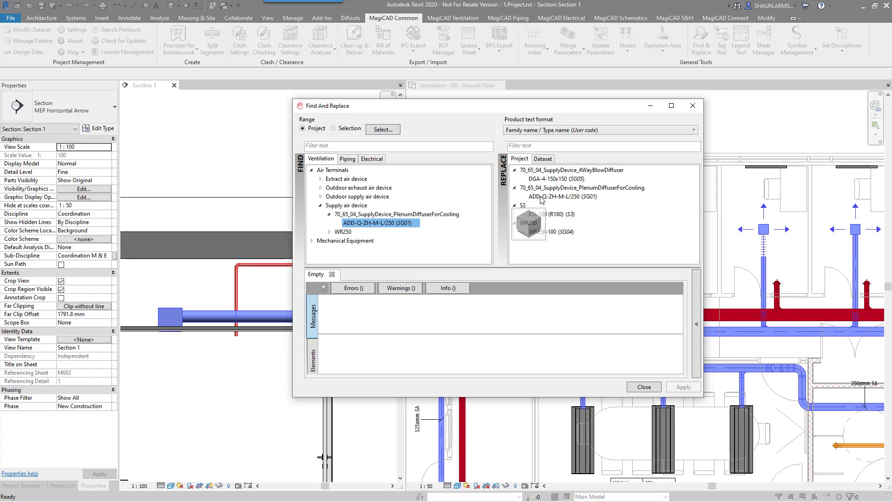
pyautogui.click(547, 159)
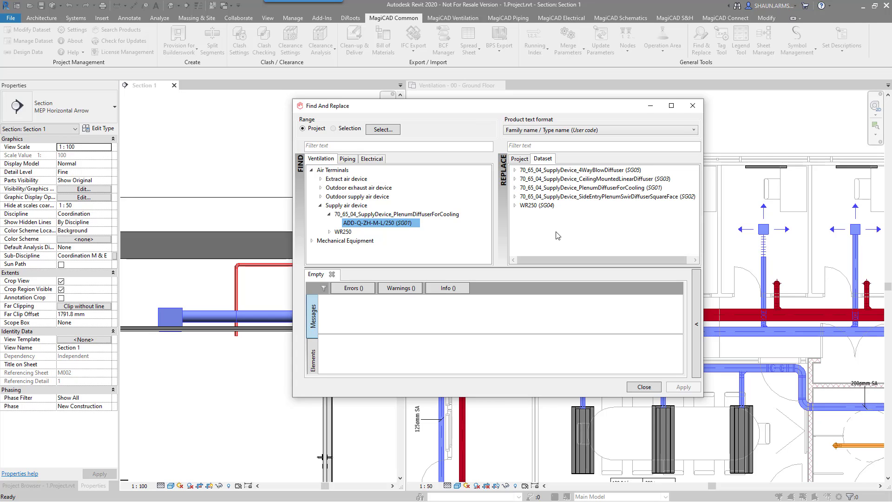
pyautogui.click(514, 197)
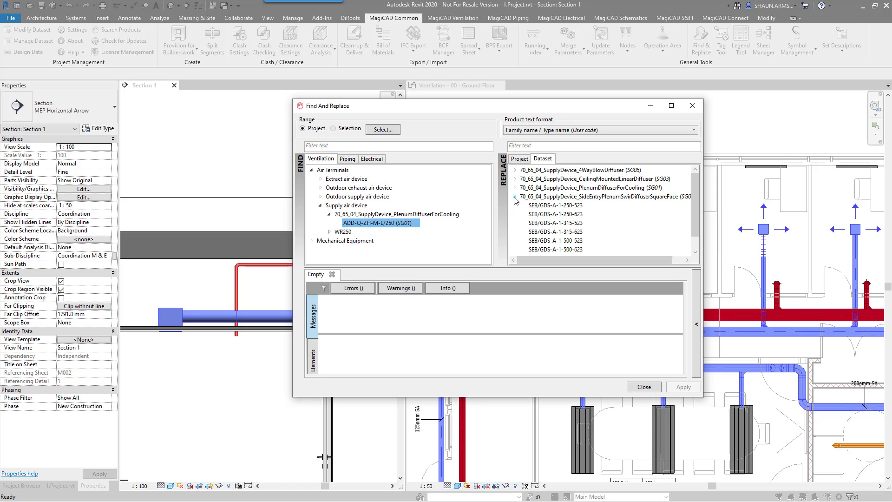
pyautogui.moveTo(660, 196)
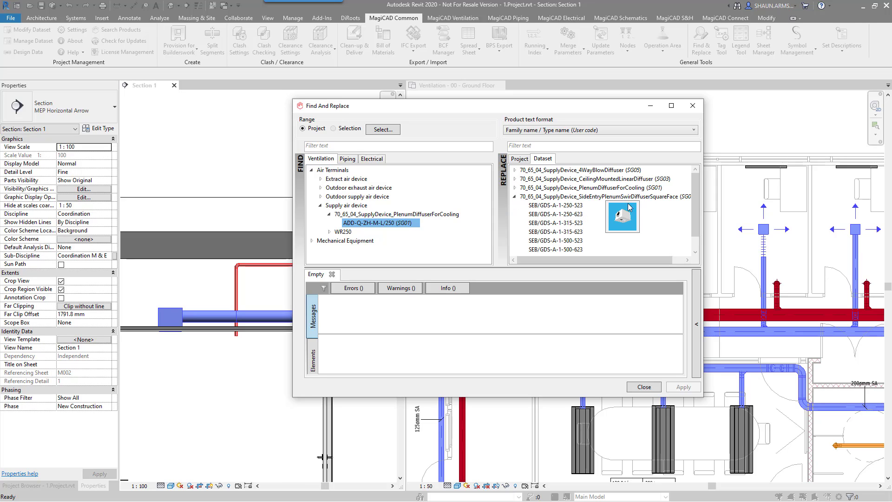
pyautogui.click(566, 208)
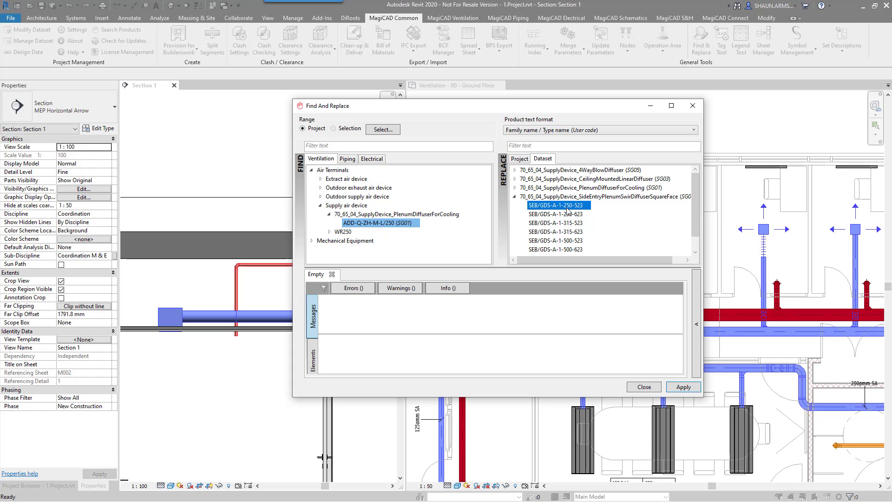
pyautogui.click(683, 389)
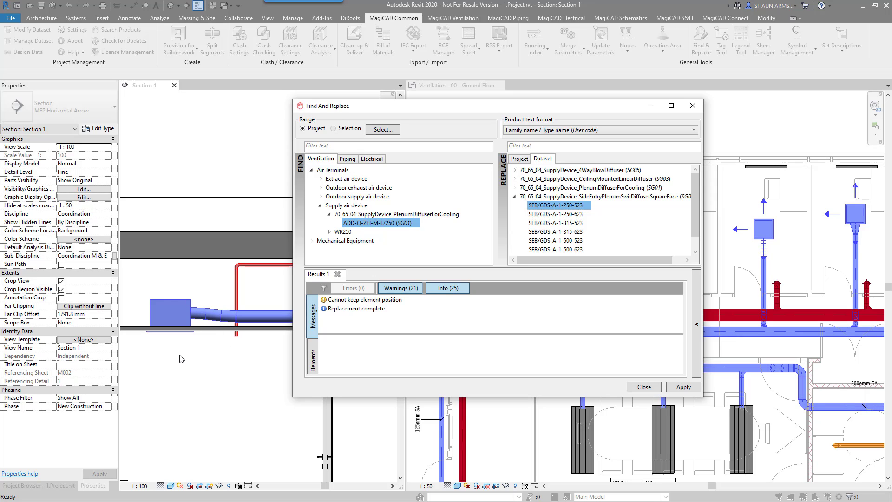
# - Hide the warnings in the replacement results and close Find And Replace
pyautogui.click(413, 290)
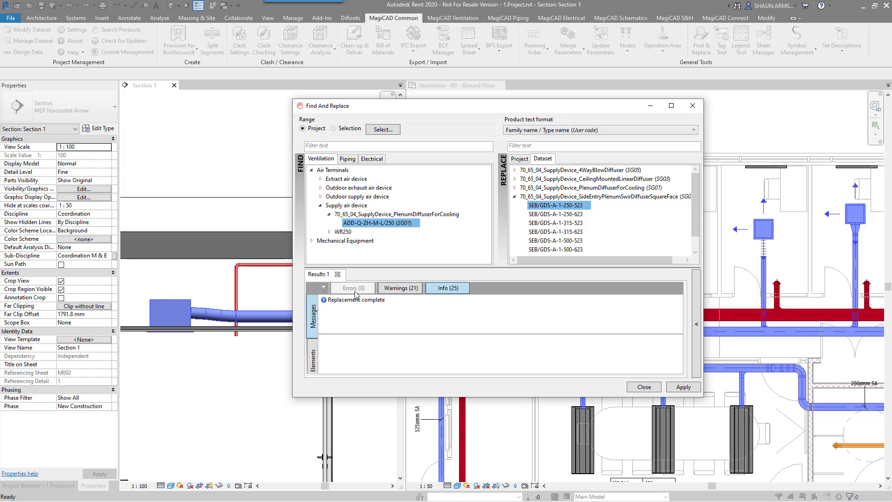
pyautogui.click(643, 387)
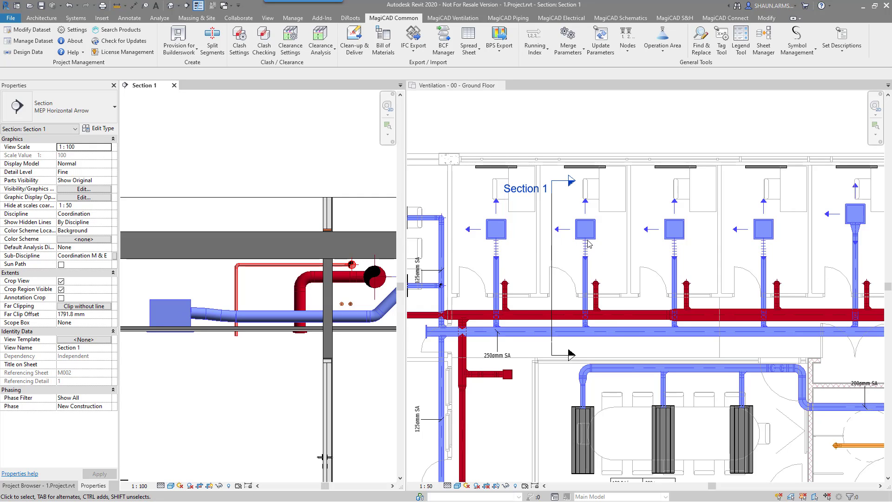
pyautogui.scroll(-3, 589, 245)
pyautogui.scroll(-2, 589, 245)
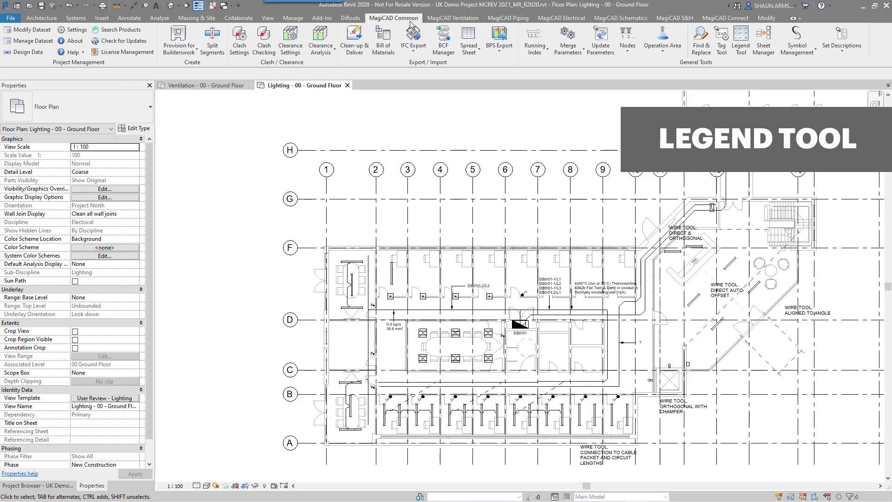
# - Generate the Lighting Legend view with the Legend Tool using the Electrical Legend - Lighting Fixtures template for all objects in the project
pyautogui.click(742, 38)
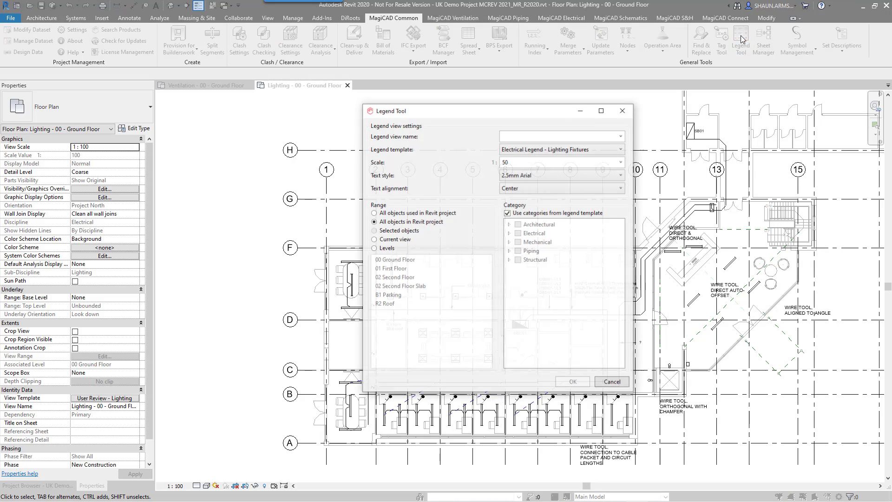
pyautogui.click(620, 136)
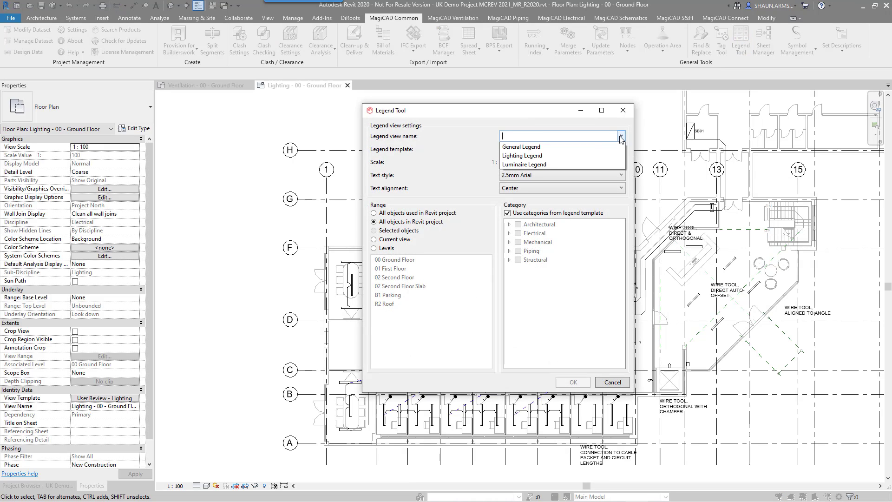
pyautogui.click(573, 156)
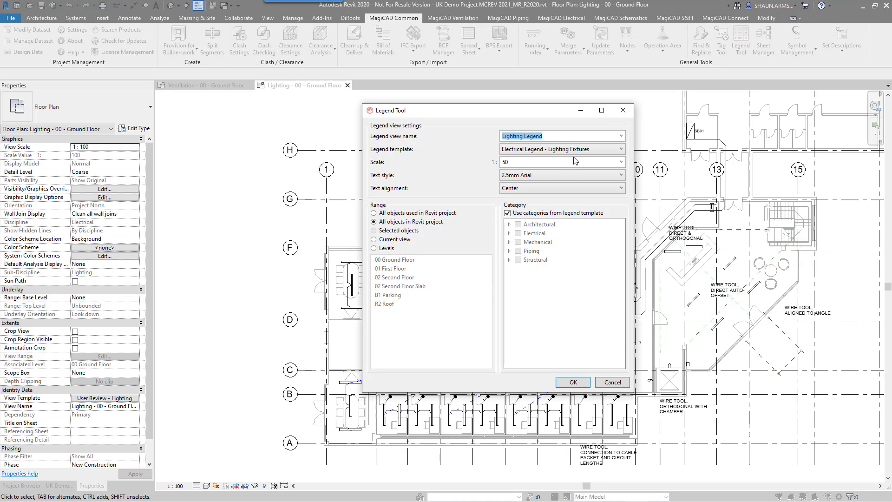
pyautogui.click(584, 151)
pyautogui.click(585, 154)
pyautogui.click(574, 383)
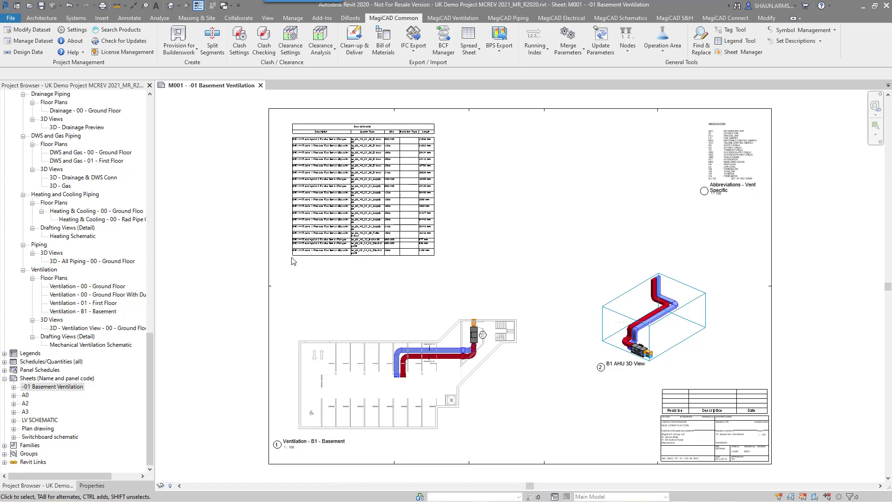
# - Examine the duct schedule, ventilation abbreviations, B1 AHU 3D view and title block on the M001 basement ventilation sheet
pyautogui.scroll(3, 334, 118)
pyautogui.scroll(-3, 481, 261)
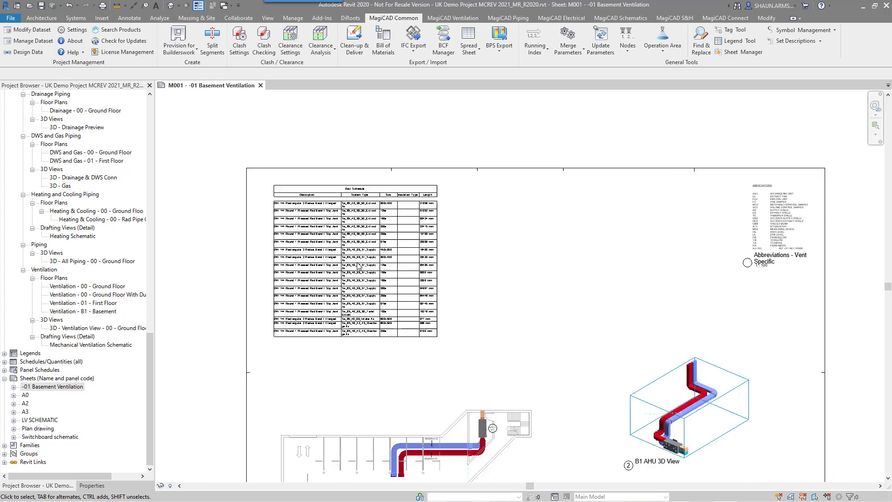
pyautogui.scroll(3, 732, 225)
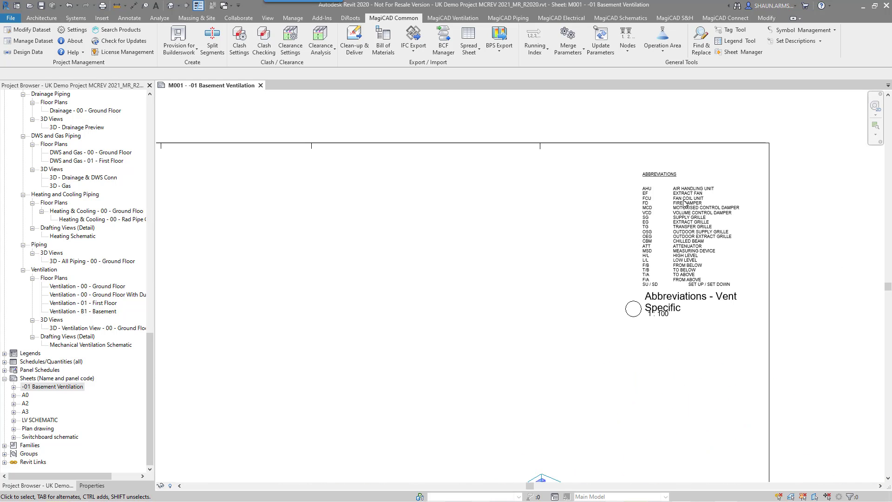
pyautogui.scroll(-3, 685, 203)
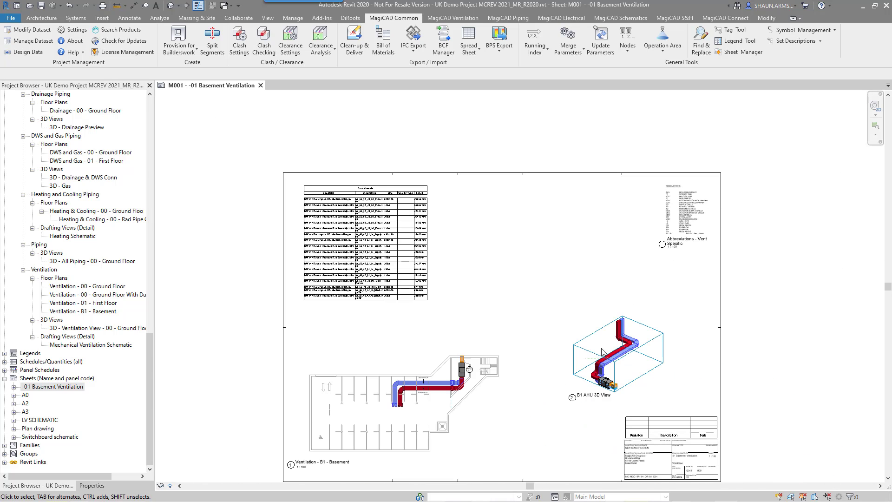
pyautogui.scroll(4, 683, 479)
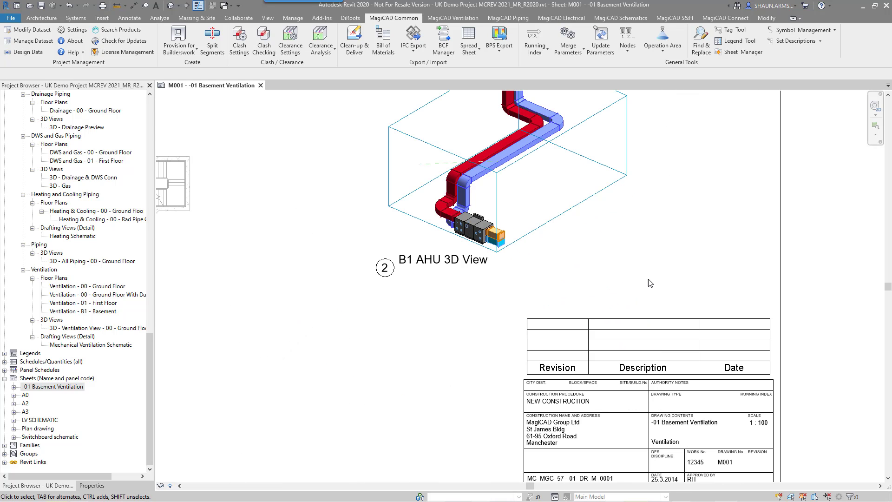
pyautogui.scroll(-2, 662, 325)
pyautogui.scroll(3, 718, 462)
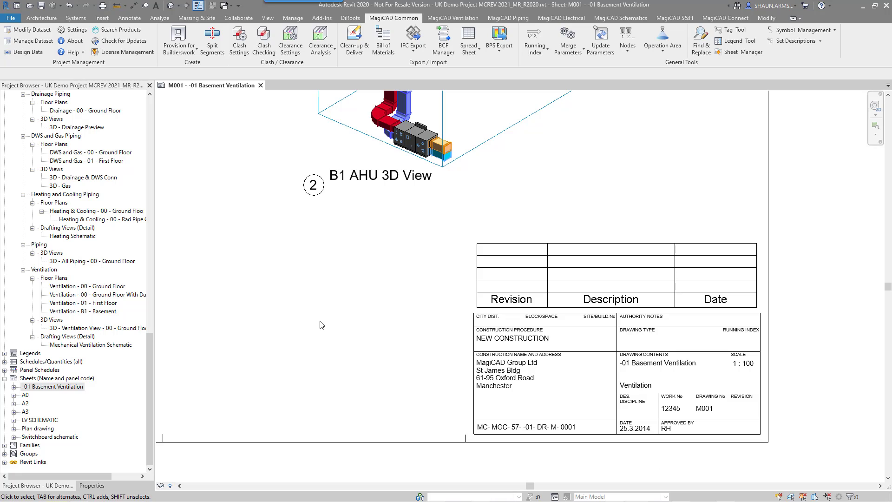
pyautogui.middleClick(398, 358)
pyautogui.middleClick(398, 358)
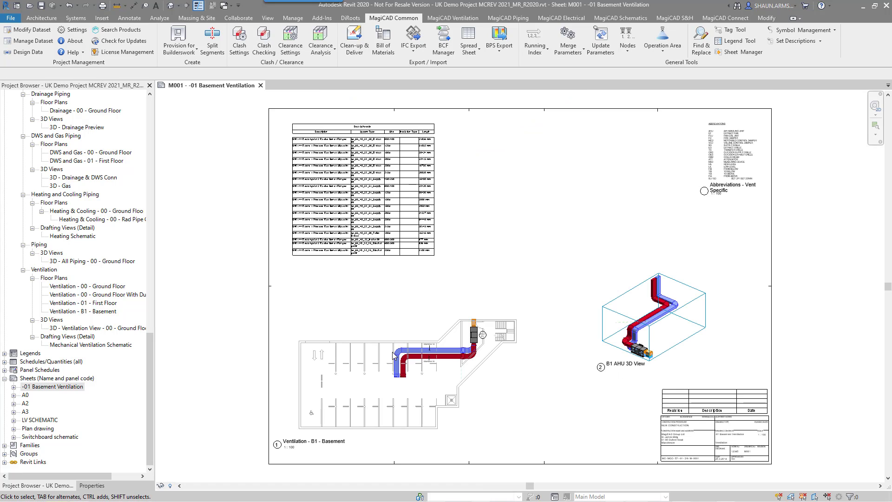
# - Open the Sheet Manager and choose M001 -01 Basement Ventilation as the template sheet for the new sheets
pyautogui.click(746, 52)
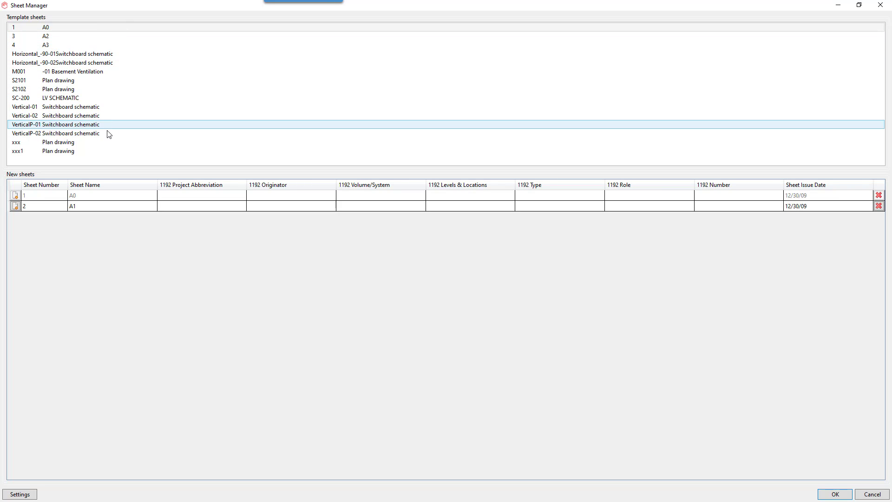
pyautogui.click(94, 72)
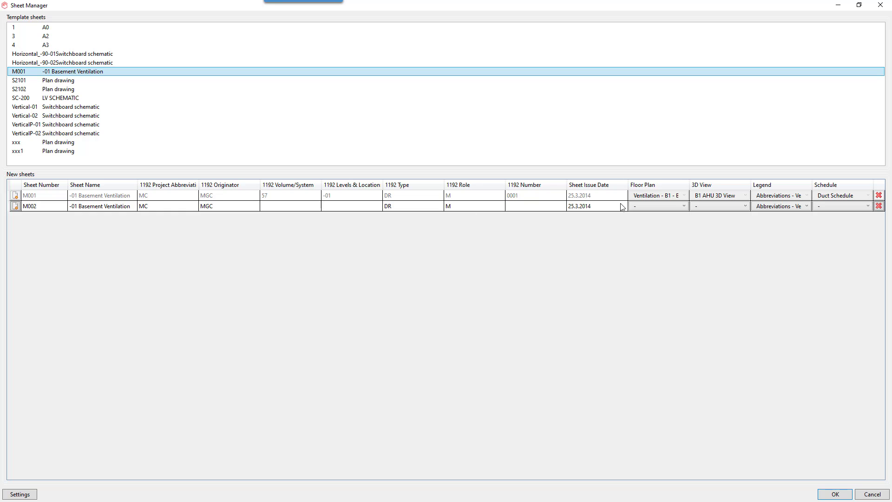
pyautogui.moveTo(627, 184); pyautogui.dragTo(618, 186)
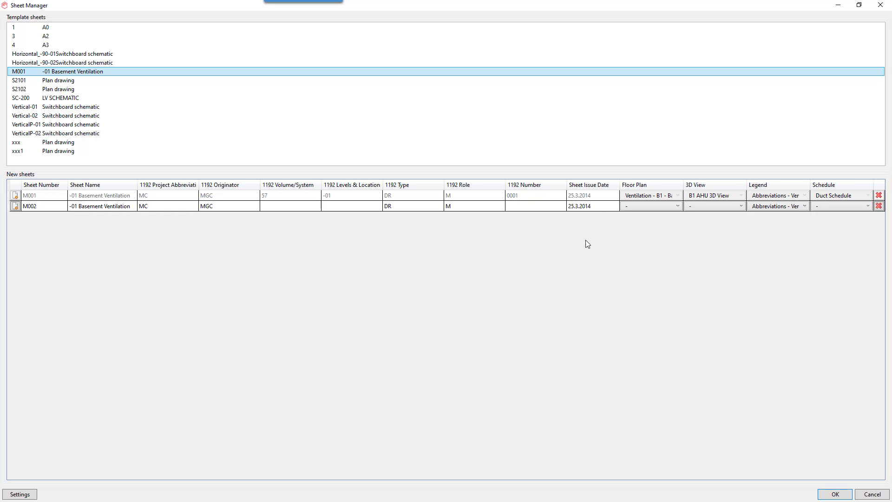
pyautogui.click(14, 27)
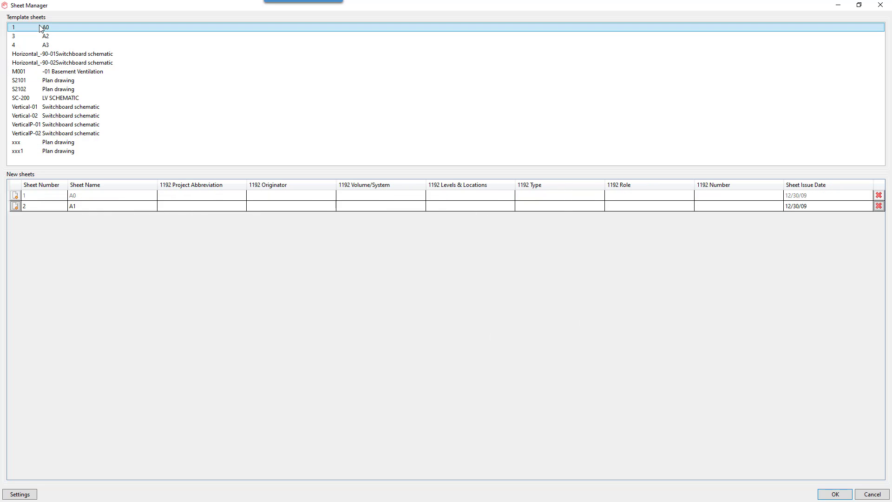
pyautogui.click(51, 71)
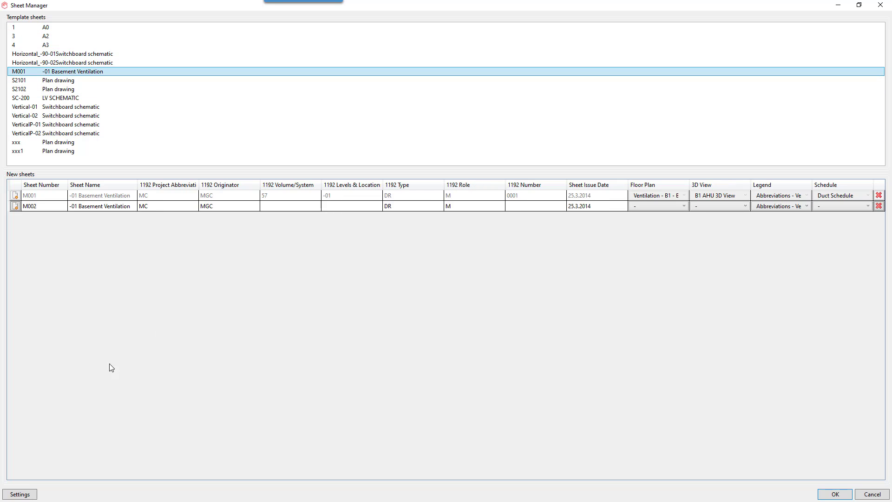
# - Remove the Sheet Issue Date parameter in the Sheet Manager settings and select the A0 template sheet
pyautogui.click(19, 494)
pyautogui.click(521, 288)
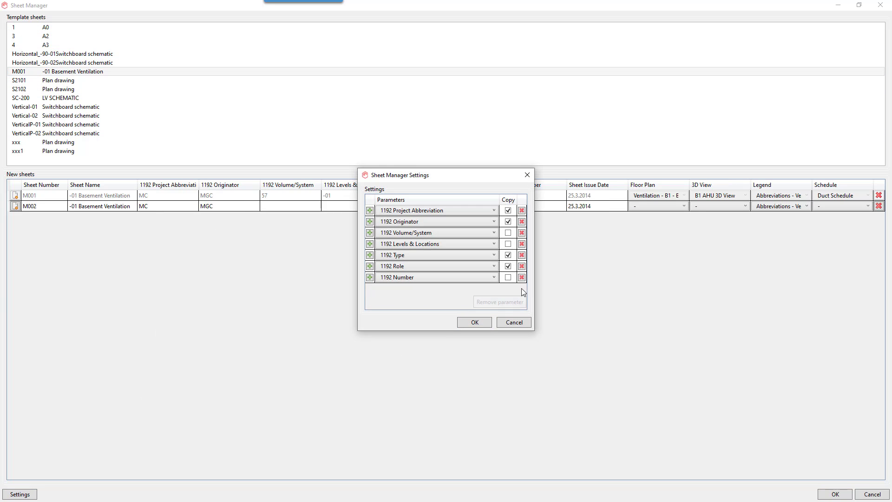
pyautogui.click(474, 322)
pyautogui.click(45, 28)
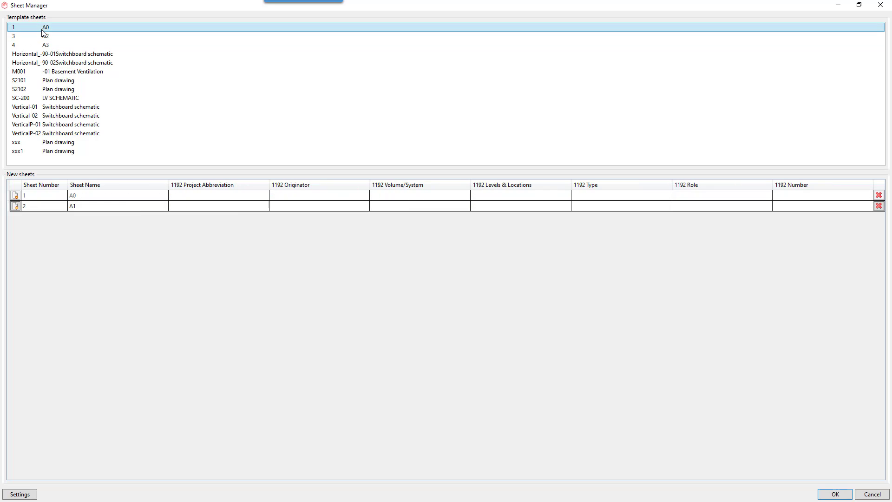
# - Select M001 -01 Basement Ventilation as the template sheet and add the Sheet Issue Date parameter with copying enabled in the settings
pyautogui.click(88, 72)
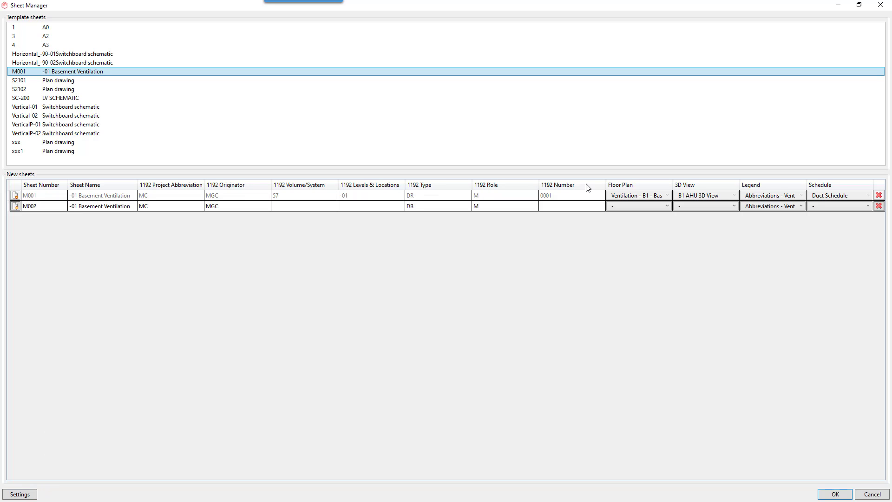
pyautogui.click(35, 495)
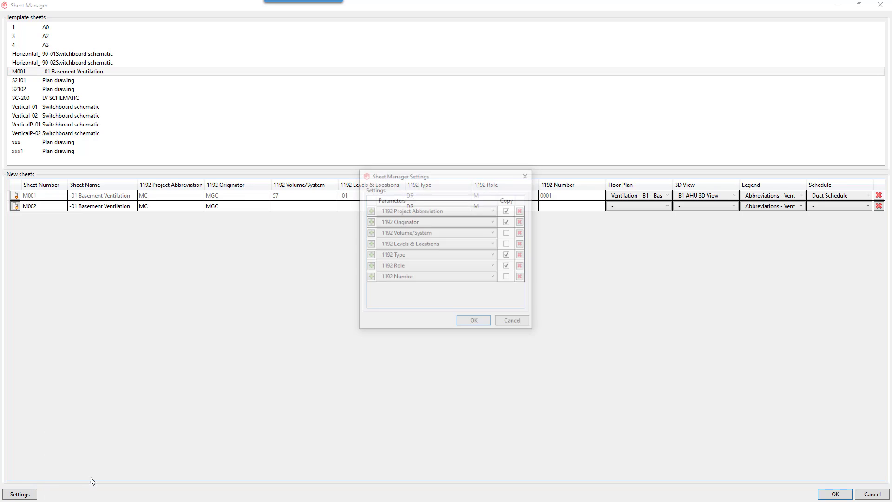
pyautogui.click(370, 278)
pyautogui.click(454, 291)
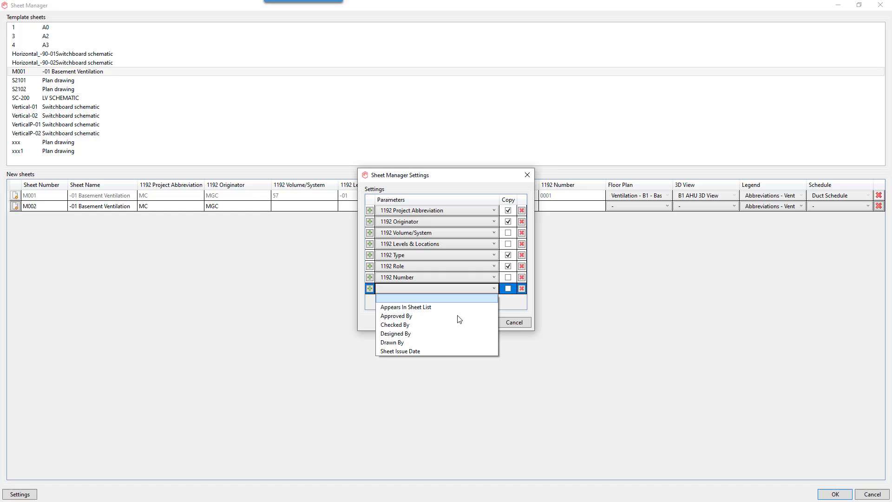
pyautogui.click(445, 349)
pyautogui.click(508, 288)
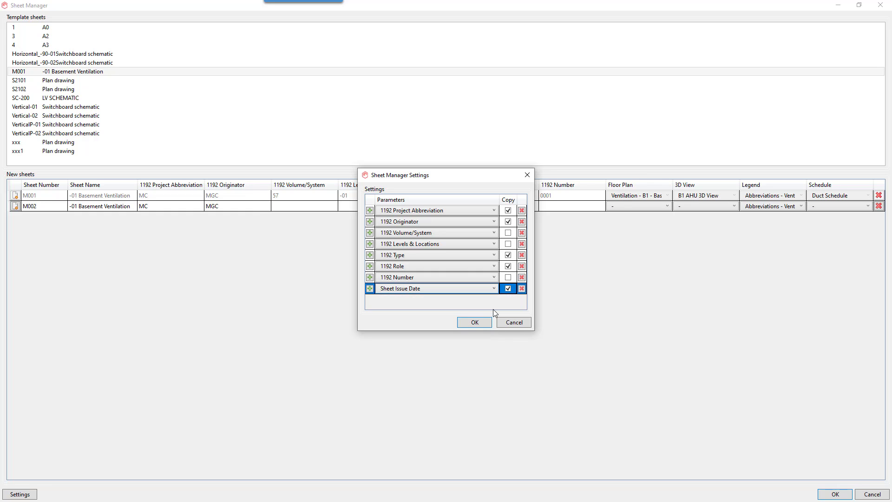
pyautogui.click(476, 322)
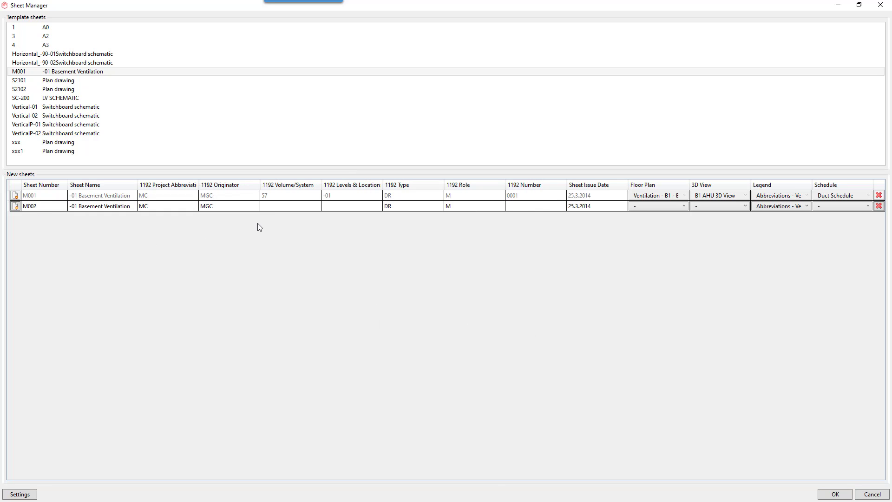
# - Rename new sheet M002 as 00 Ground Floor Ventilation
pyautogui.click(79, 206)
pyautogui.click(79, 206)
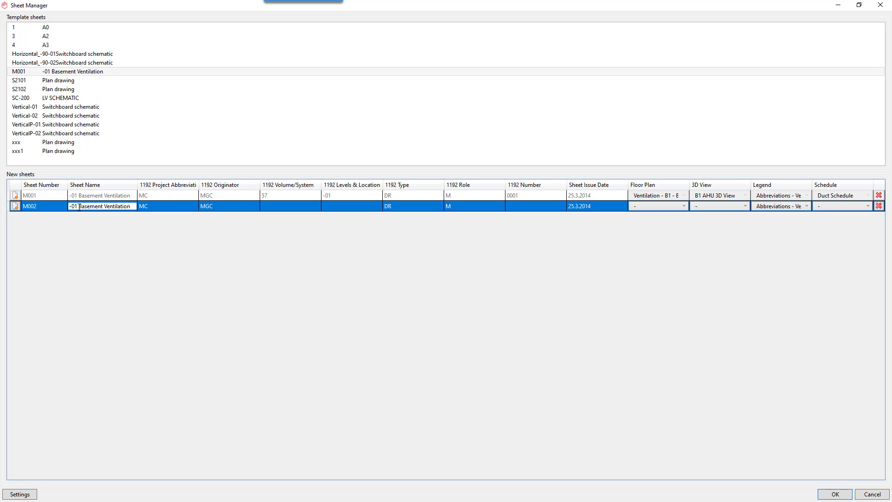
pyautogui.press('BackSpace')
pyautogui.press('BackSpace')
pyautogui.write('0')
pyautogui.press('Delete')
pyautogui.press('Delete')
pyautogui.press('Delete')
pyautogui.press('Delete')
pyautogui.press('Delete')
pyautogui.press('Delete')
pyautogui.press('Delete')
pyautogui.press('Delete')
pyautogui.write('Ground Floor')
# - Set M002's 1192 Volume/System to 57, Levels & Locations to 00 and Number to 0002
pyautogui.click(279, 208)
pyautogui.click(280, 206)
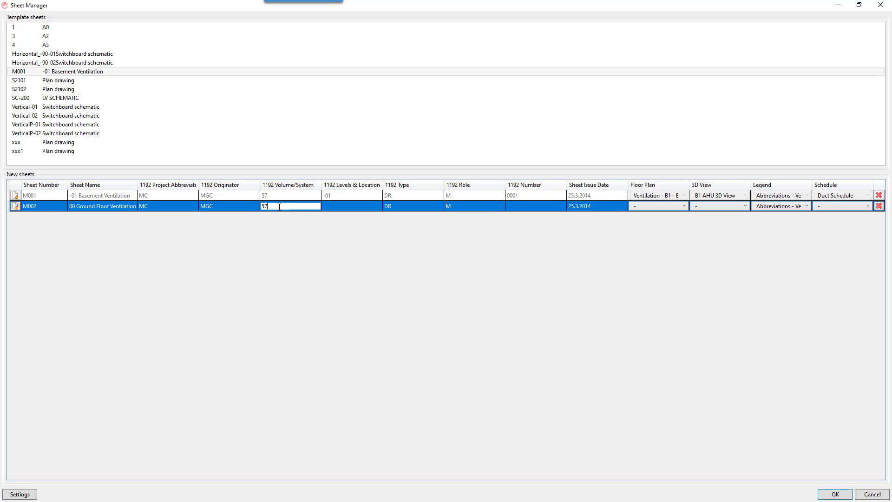
pyautogui.click(338, 207)
pyautogui.click(337, 206)
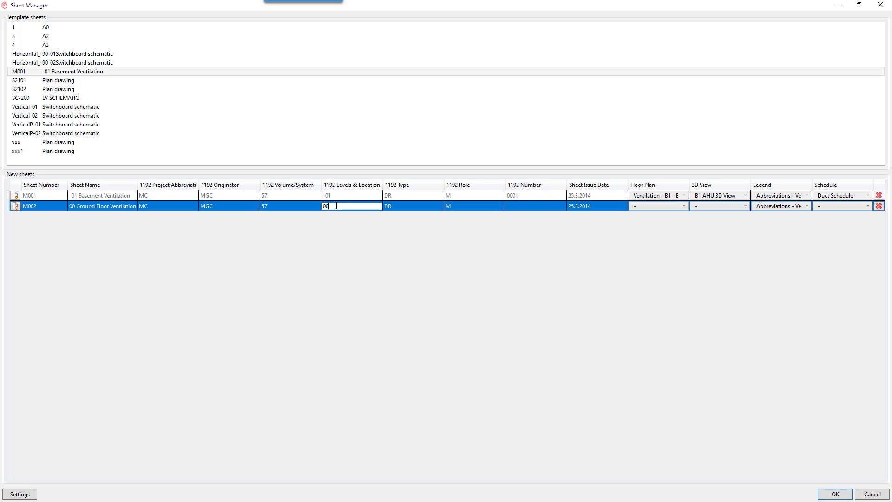
pyautogui.write('00')
pyautogui.click(527, 206)
pyautogui.click(526, 206)
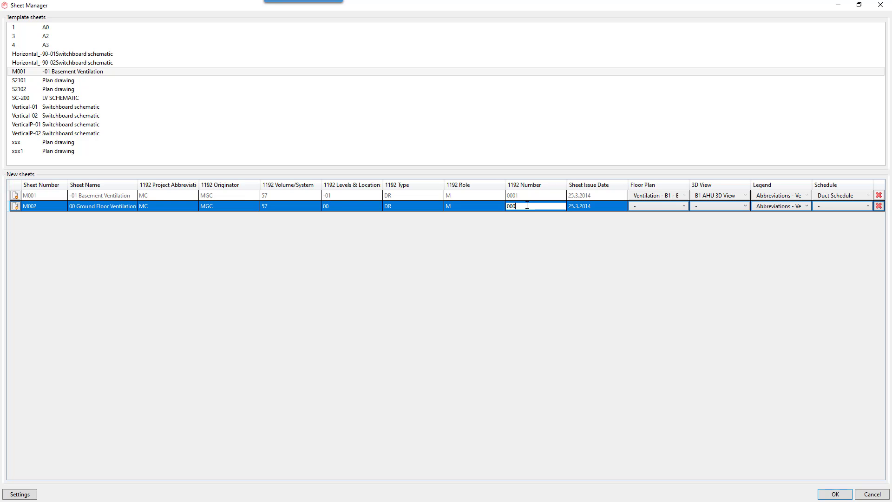
# - Assign the Ventilation - 00 - Ground Floor plan to sheet M002 and widen the Floor Plan column
pyautogui.click(664, 207)
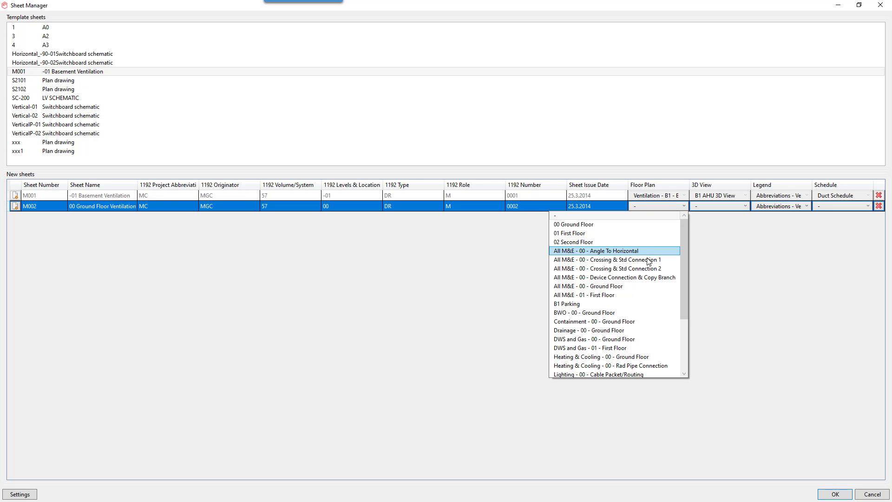
pyautogui.scroll(-1, 646, 302)
pyautogui.scroll(-2, 617, 348)
pyautogui.click(616, 347)
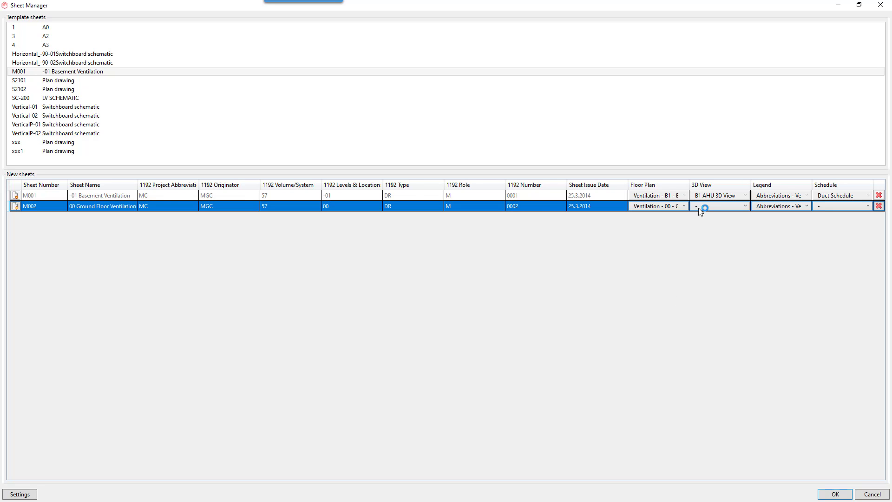
pyautogui.moveTo(690, 184); pyautogui.dragTo(731, 185)
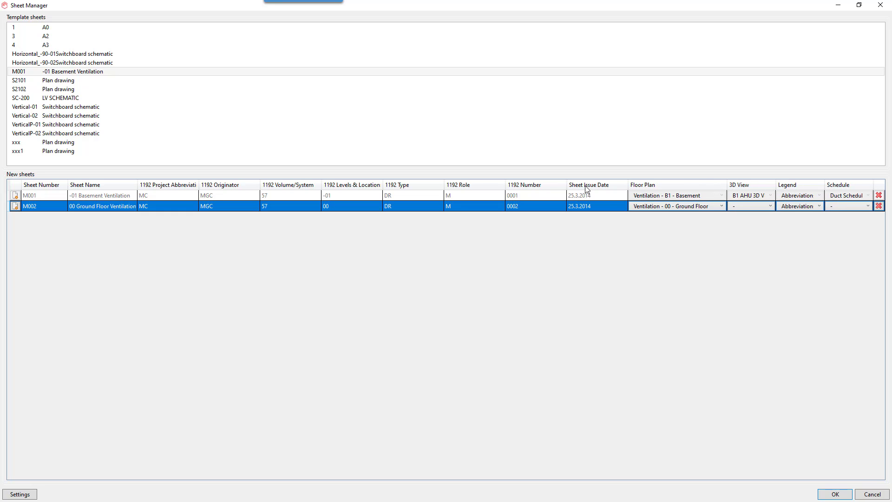
pyautogui.moveTo(628, 185); pyautogui.dragTo(616, 185)
# - Assign the 00 - Ground Floor 3D view and the Duct Schedule to sheet M002
pyautogui.click(763, 207)
pyautogui.click(760, 230)
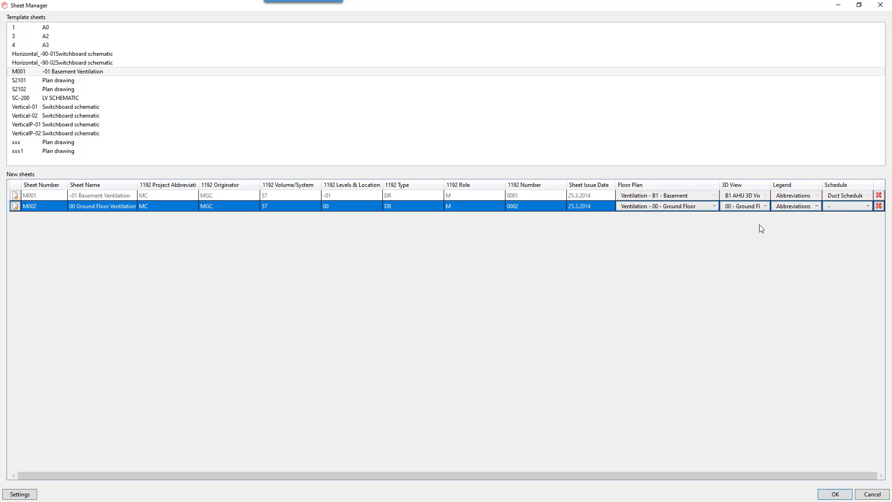
pyautogui.click(837, 207)
pyautogui.click(822, 233)
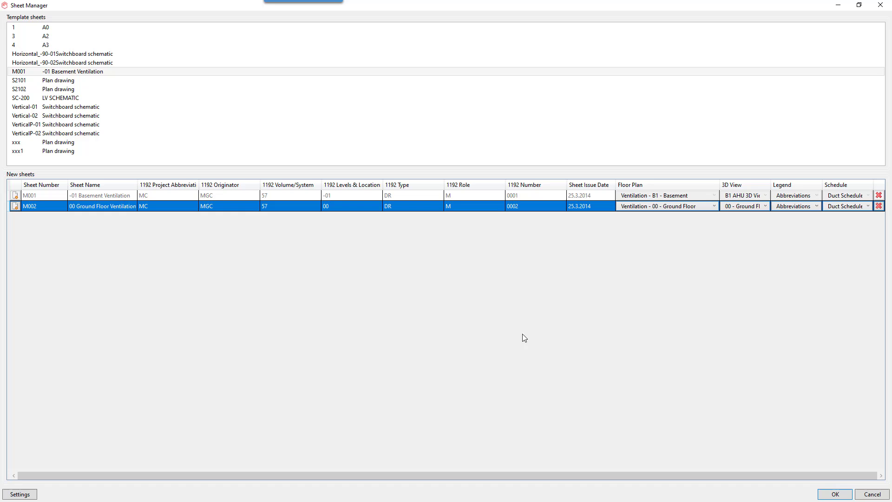
# - Add another new sheet based on M002 and name it 01 First Floor Ventilation
pyautogui.click(15, 207)
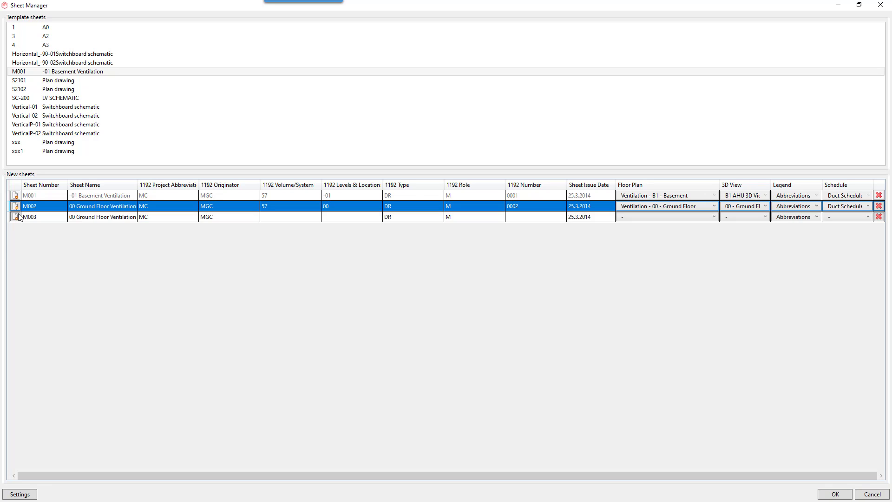
pyautogui.click(127, 218)
pyautogui.click(75, 217)
pyautogui.press('BackSpace')
pyautogui.write('1')
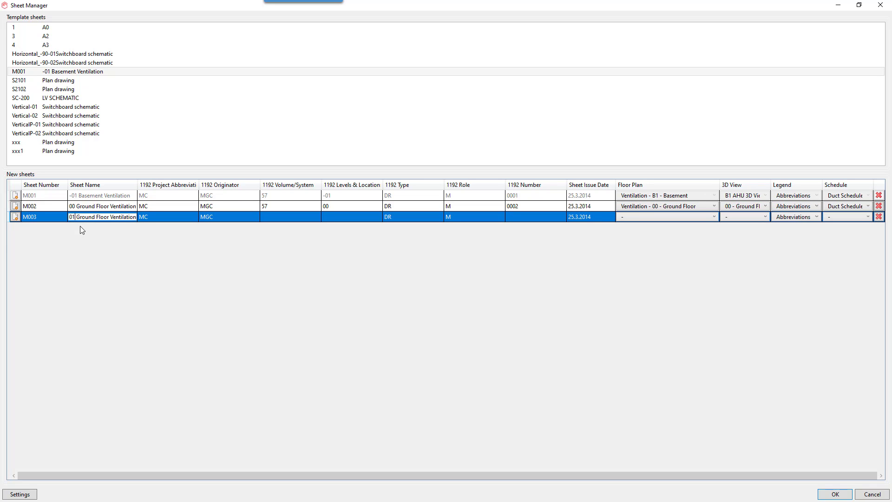
pyautogui.press('Delete')
pyautogui.press('Delete')
pyautogui.press('Delete')
pyautogui.press('Delete')
pyautogui.press('Delete')
pyautogui.press('Delete')
pyautogui.press('Delete')
pyautogui.write('First')
# - Set M003's 1192 Volume/System to 57, Levels & Locations to 01 and Number to 0003
pyautogui.click(279, 217)
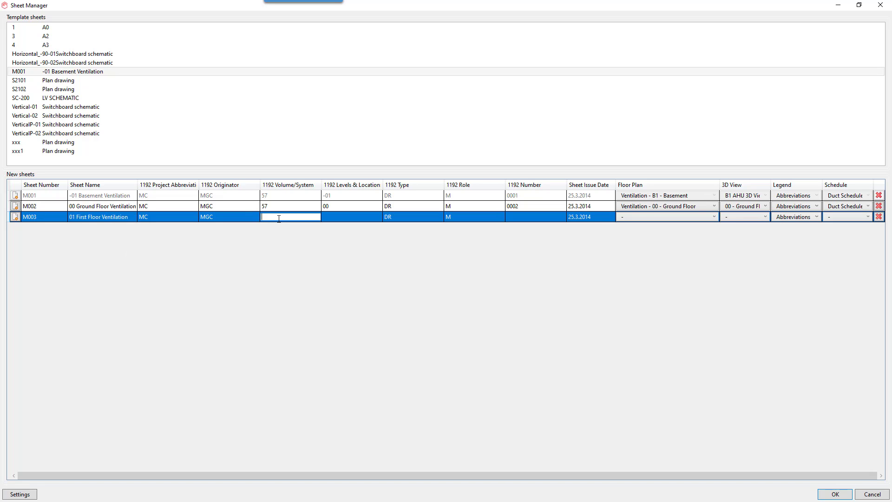
pyautogui.click(333, 218)
pyautogui.click(539, 217)
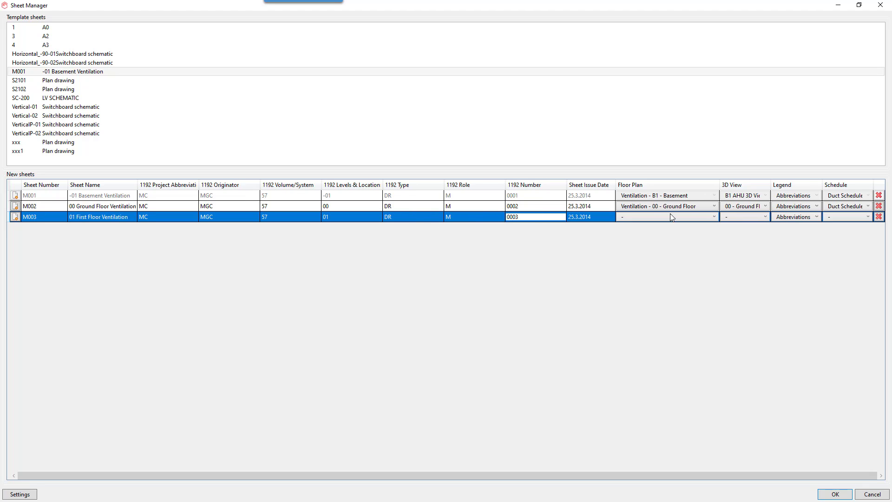
pyautogui.write('0003')
# - Assign the Ventilation - 01 - First Floor plan and Duct Schedule to M003 without a 3D view, and create the new sheets
pyautogui.click(702, 217)
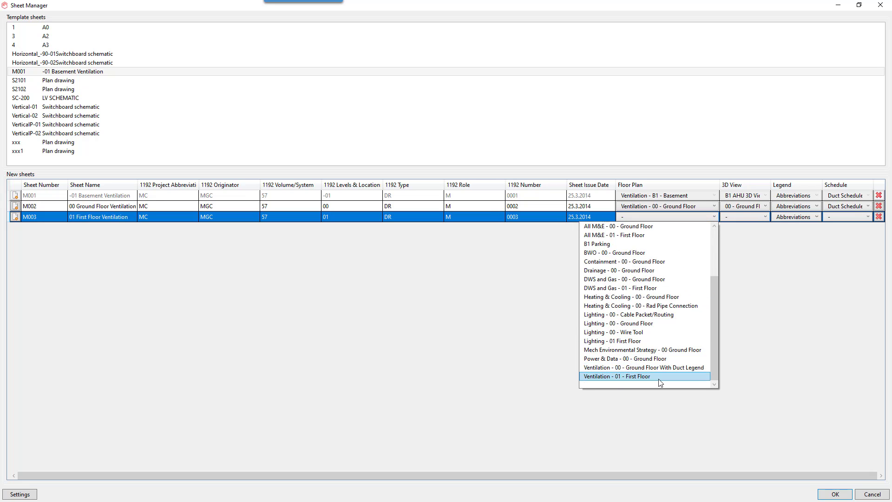
pyautogui.click(659, 379)
pyautogui.click(759, 216)
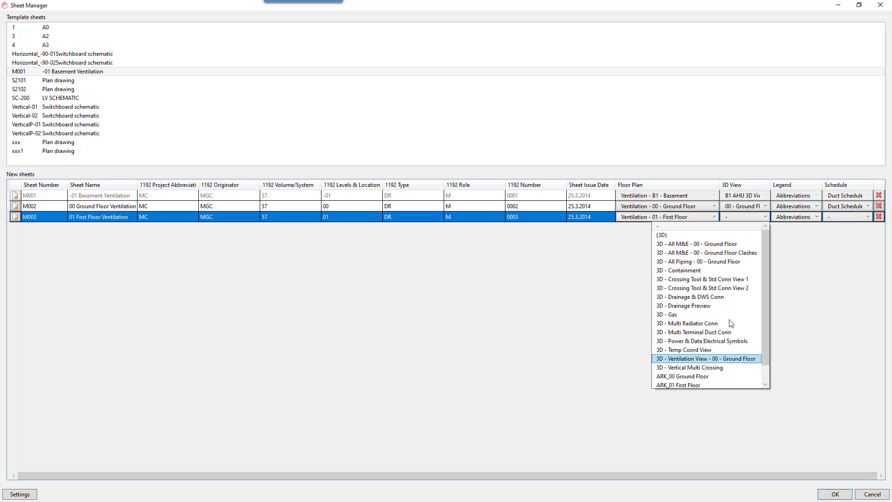
pyautogui.click(845, 222)
pyautogui.click(846, 217)
pyautogui.click(820, 244)
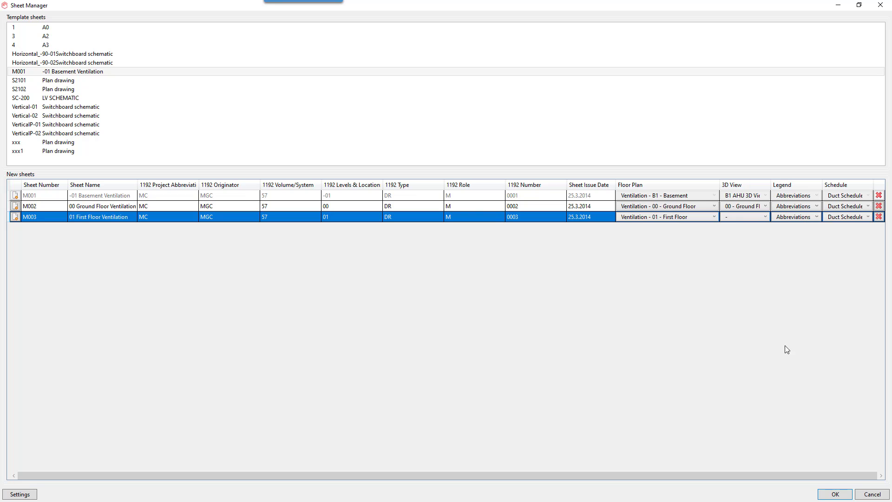
pyautogui.click(821, 497)
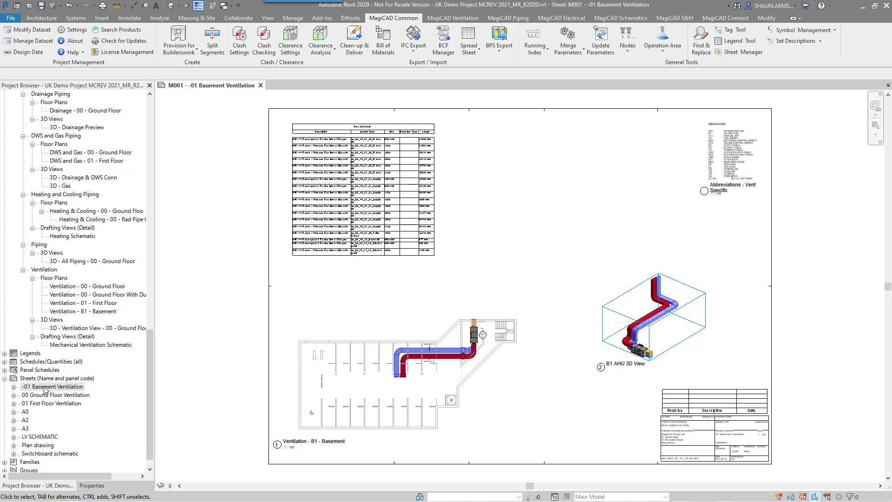
# - Expand the ventilation sheets in the project browser and open sheet M002 - 00 Ground Floor Ventilation
pyautogui.click(14, 386)
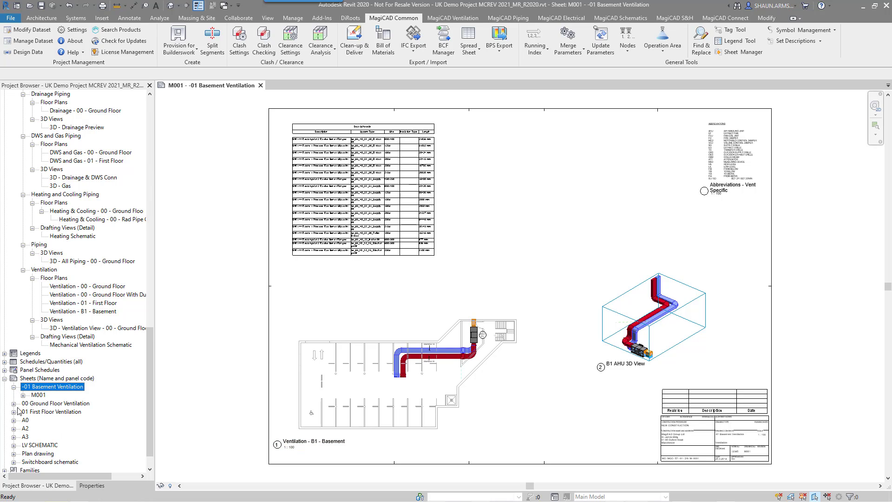
pyautogui.click(14, 403)
pyautogui.click(14, 420)
pyautogui.doubleClick(38, 412)
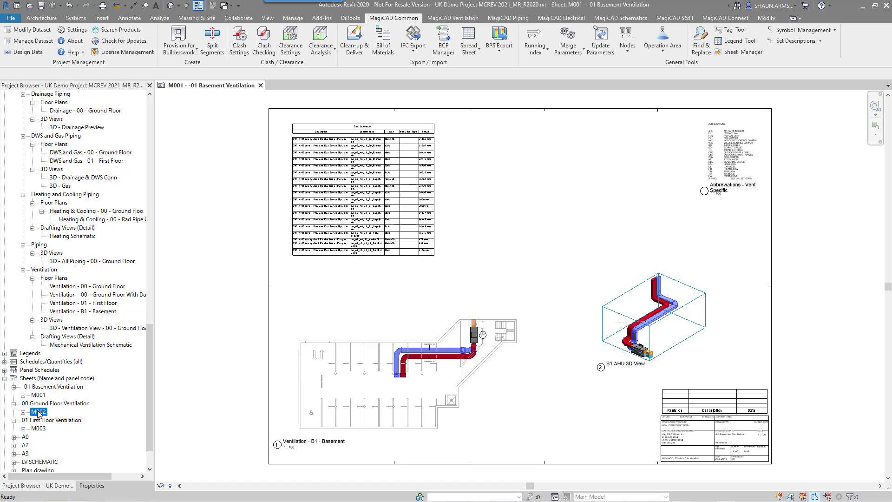
pyautogui.doubleClick(53, 421)
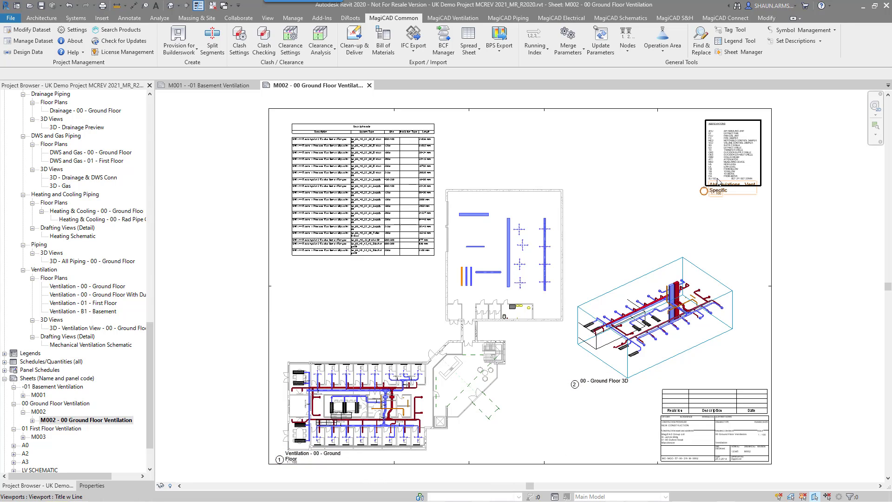
# - Expand M003 - 01 First Floor Ventilation to list its placed views and open the sheet
pyautogui.click(23, 437)
pyautogui.click(74, 445)
pyautogui.click(32, 445)
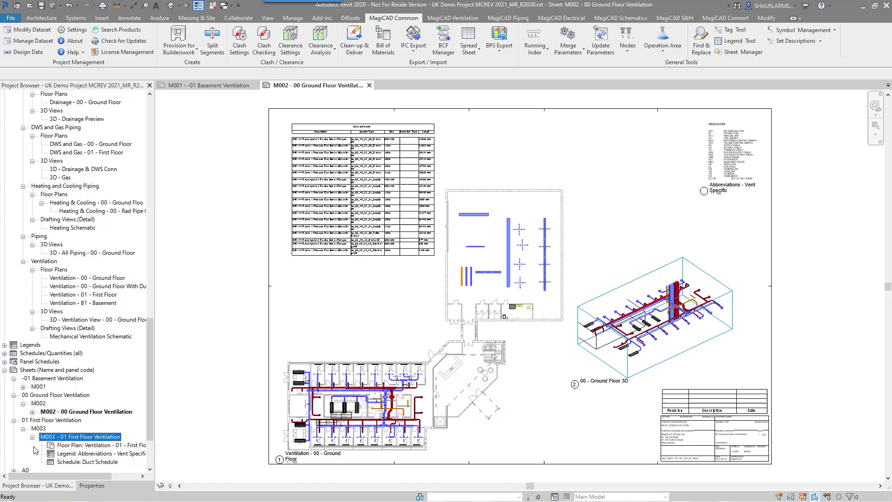
pyautogui.doubleClick(92, 440)
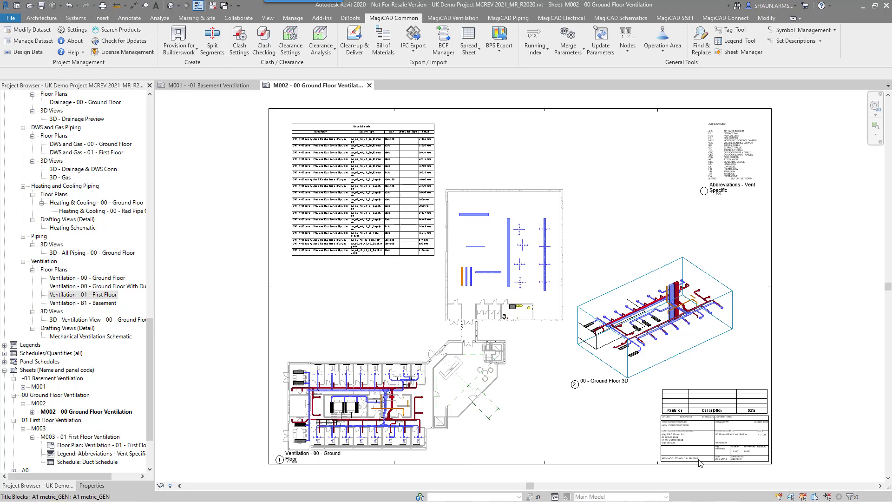